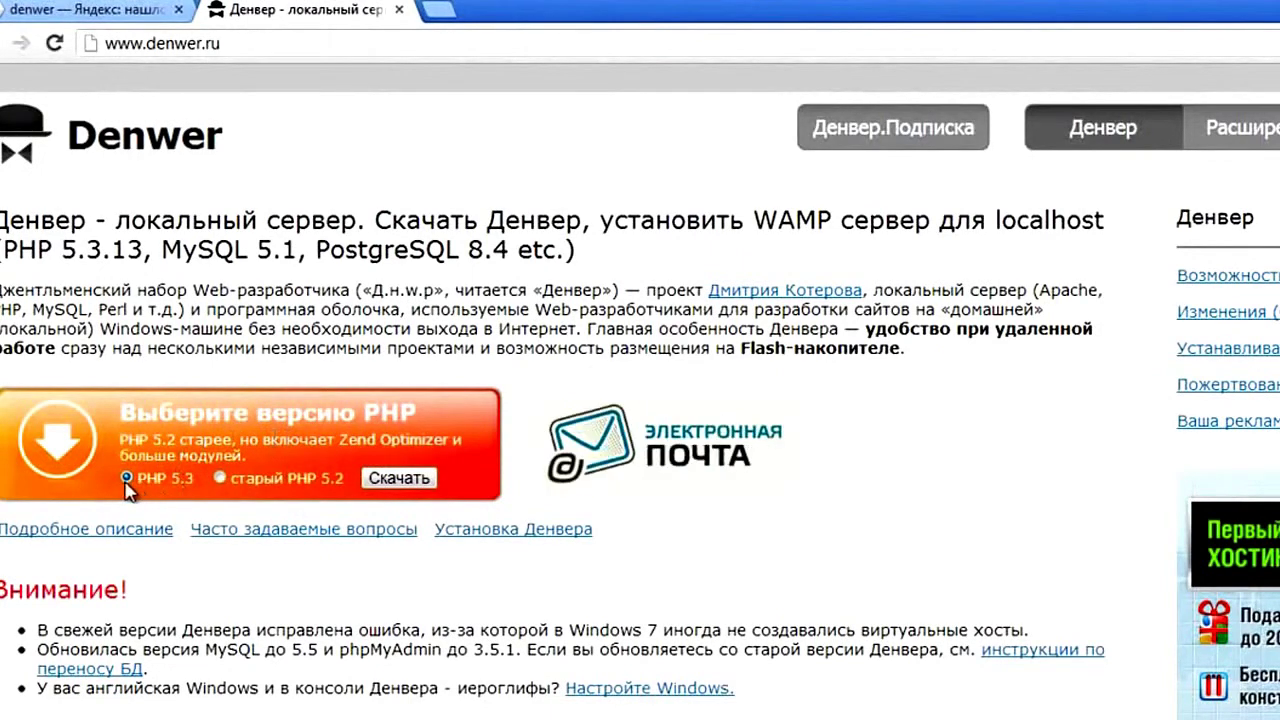
# Submit the Denwer PHP 5.3 download registration form, then close the confirmation tab
pyautogui.click(398, 478)
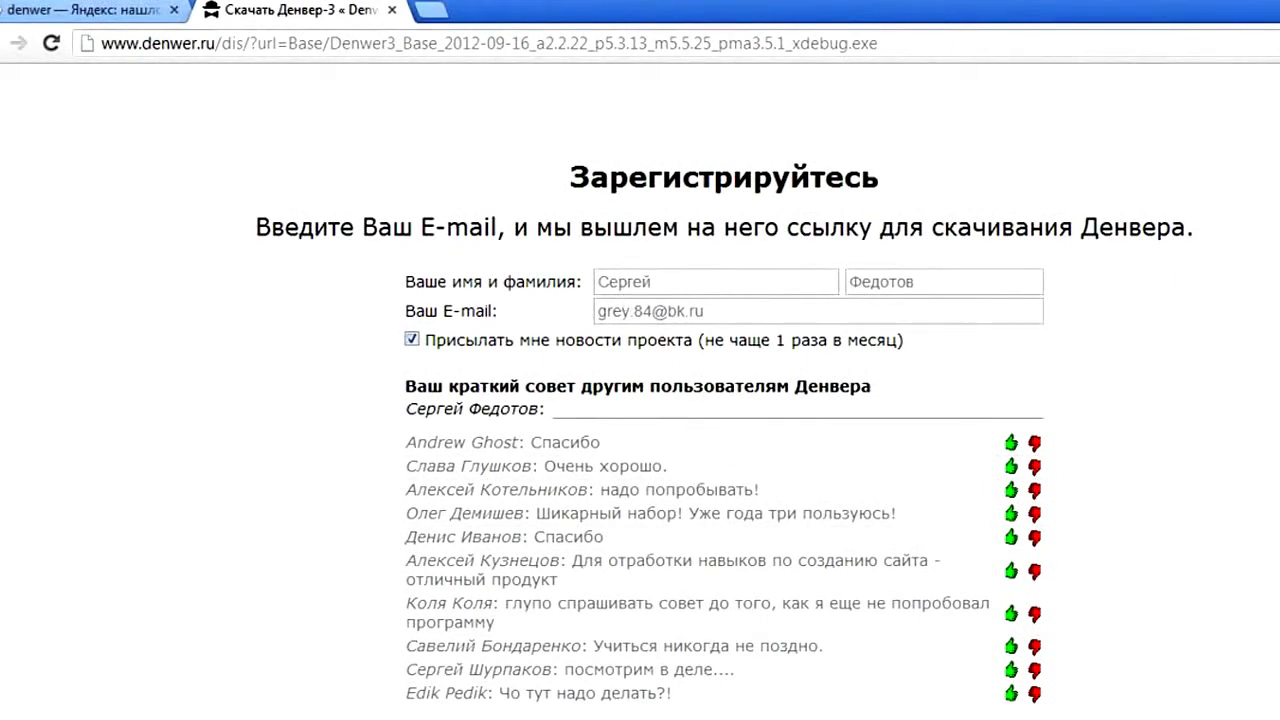
pyautogui.click(728, 716)
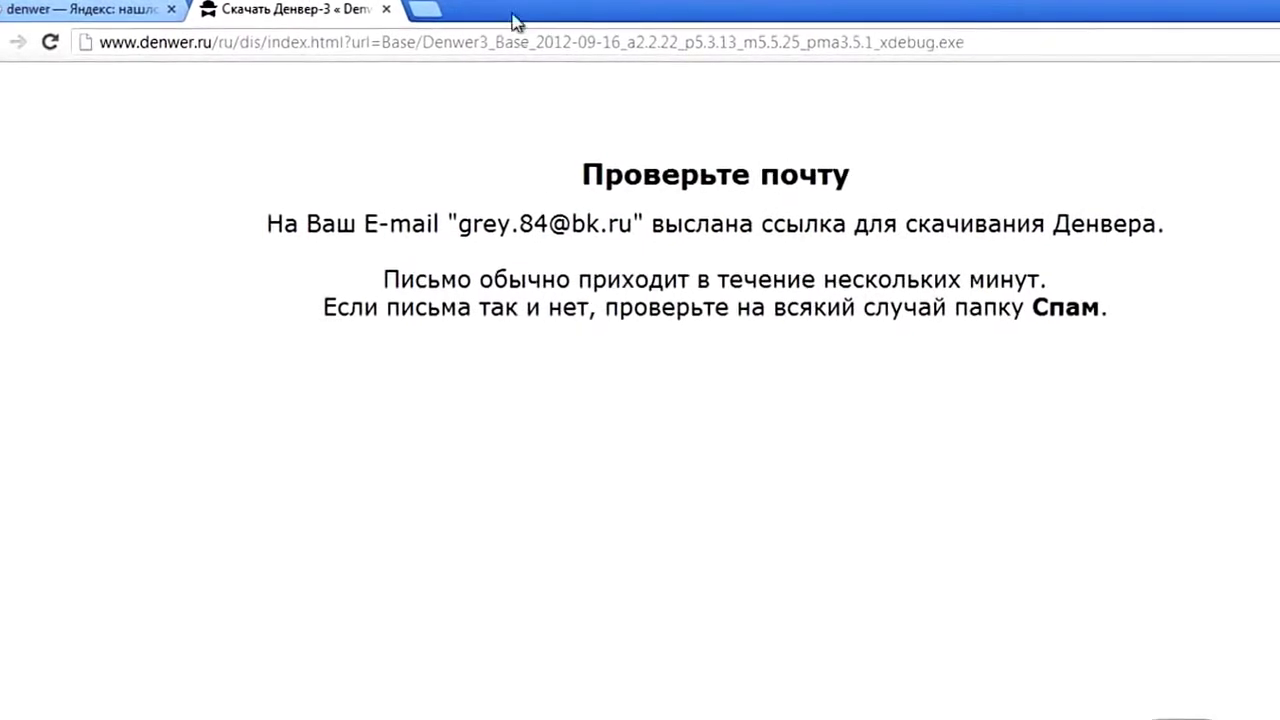
pyautogui.click(383, 8)
# In a new tab, open the Denwer e-mail in Mail.ru and save the Denwer3_Base installer to Downloads
pyautogui.click(207, 8)
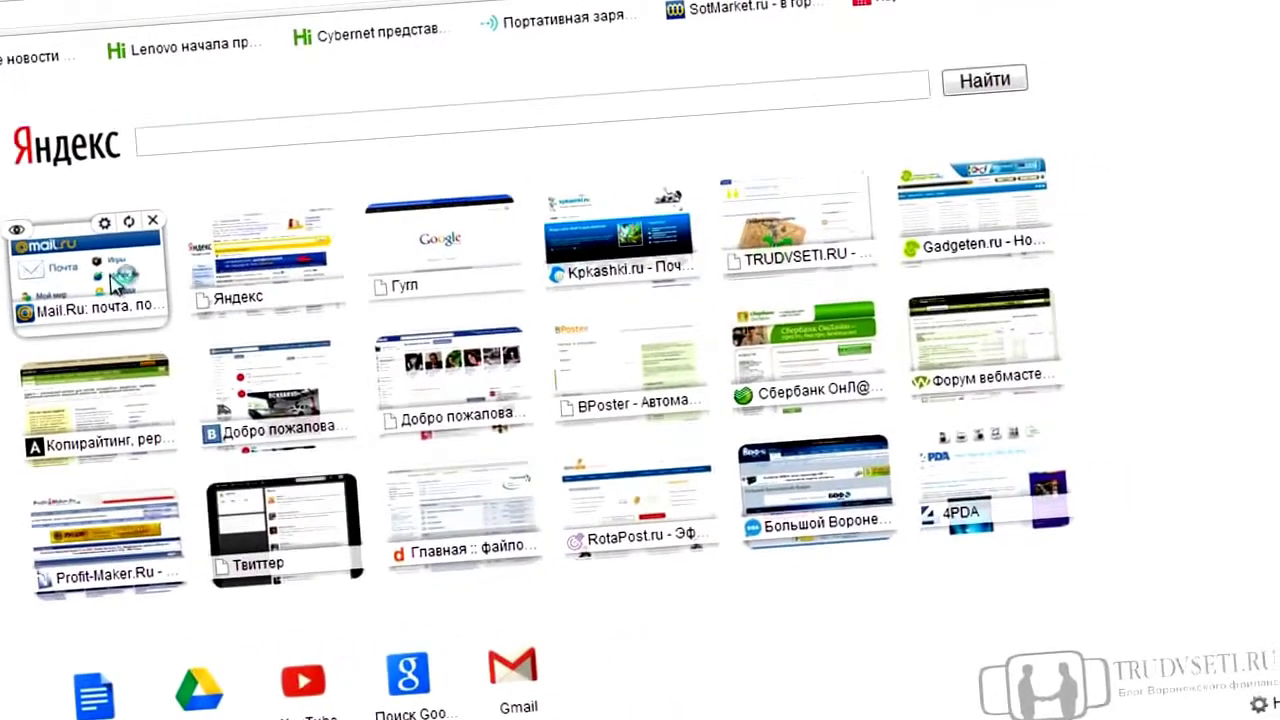
pyautogui.click(115, 283)
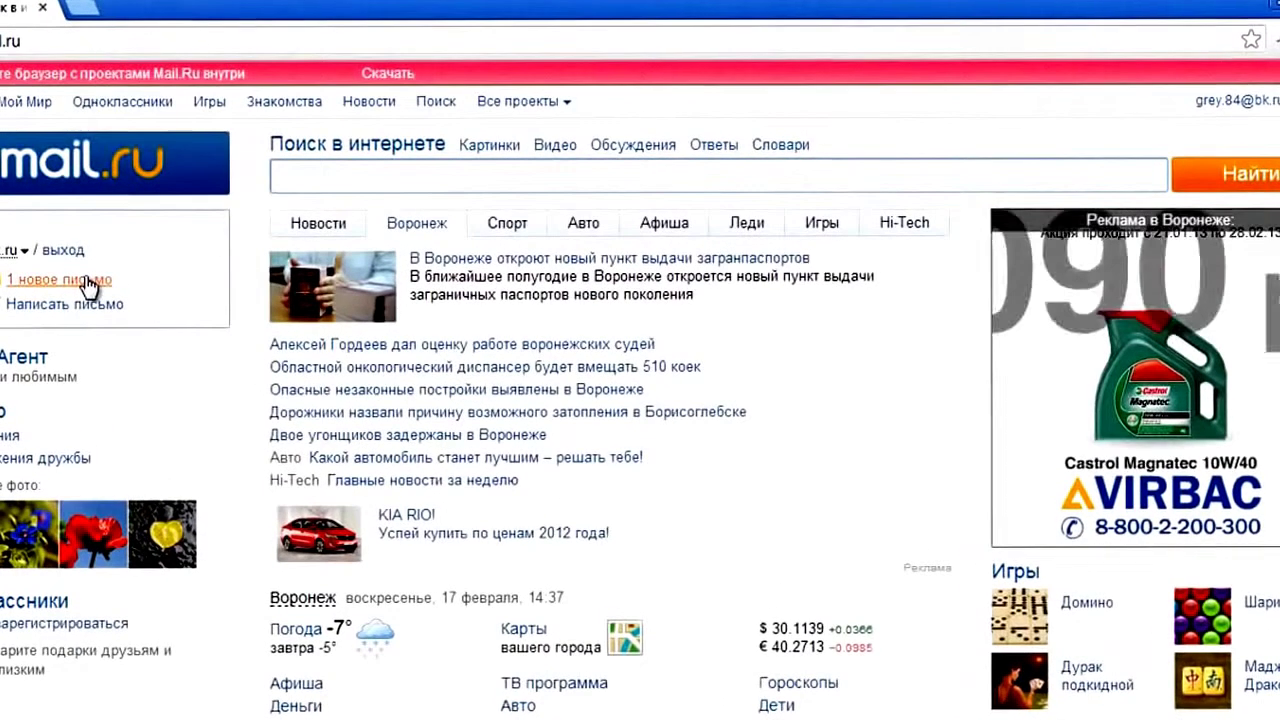
pyautogui.click(86, 280)
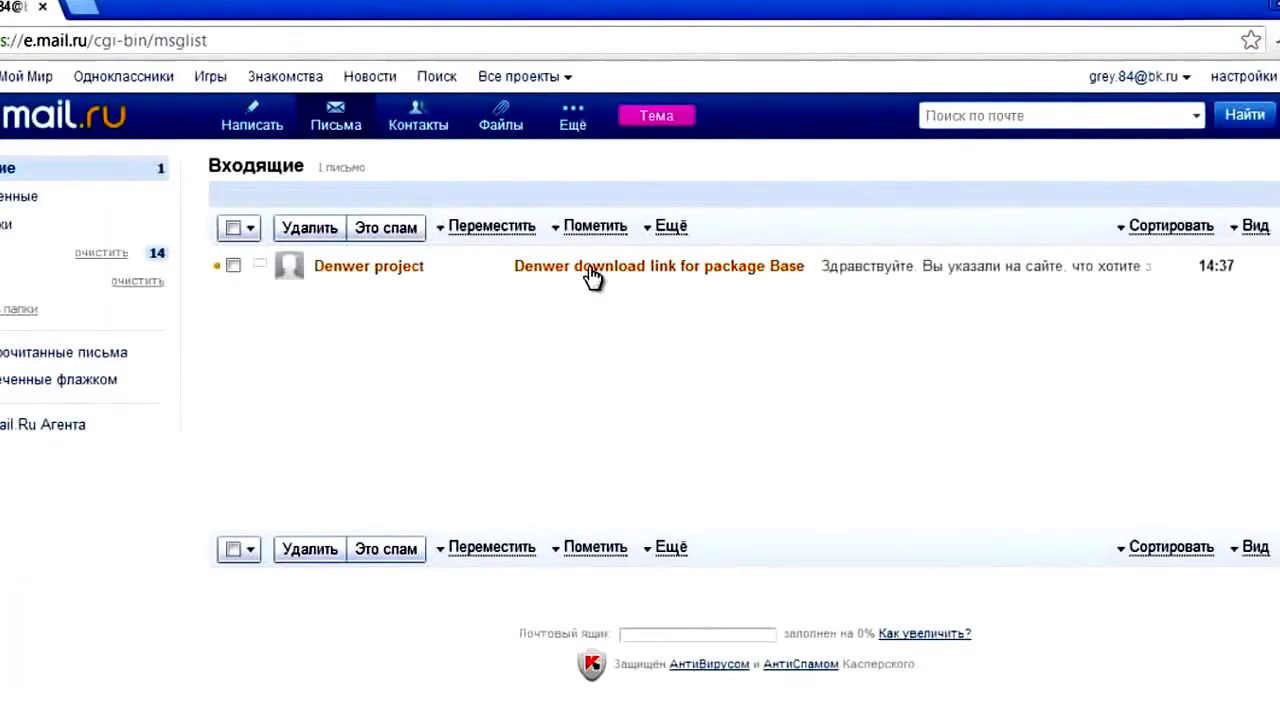
pyautogui.click(592, 268)
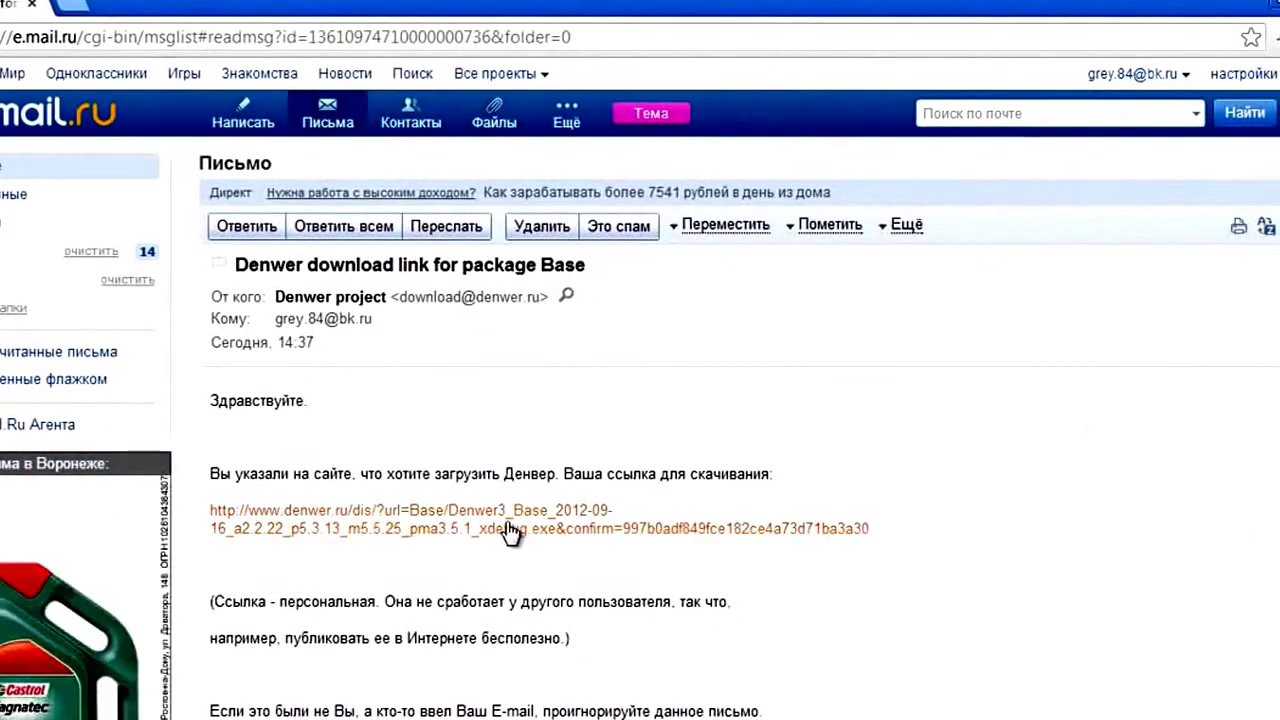
pyautogui.click(508, 531)
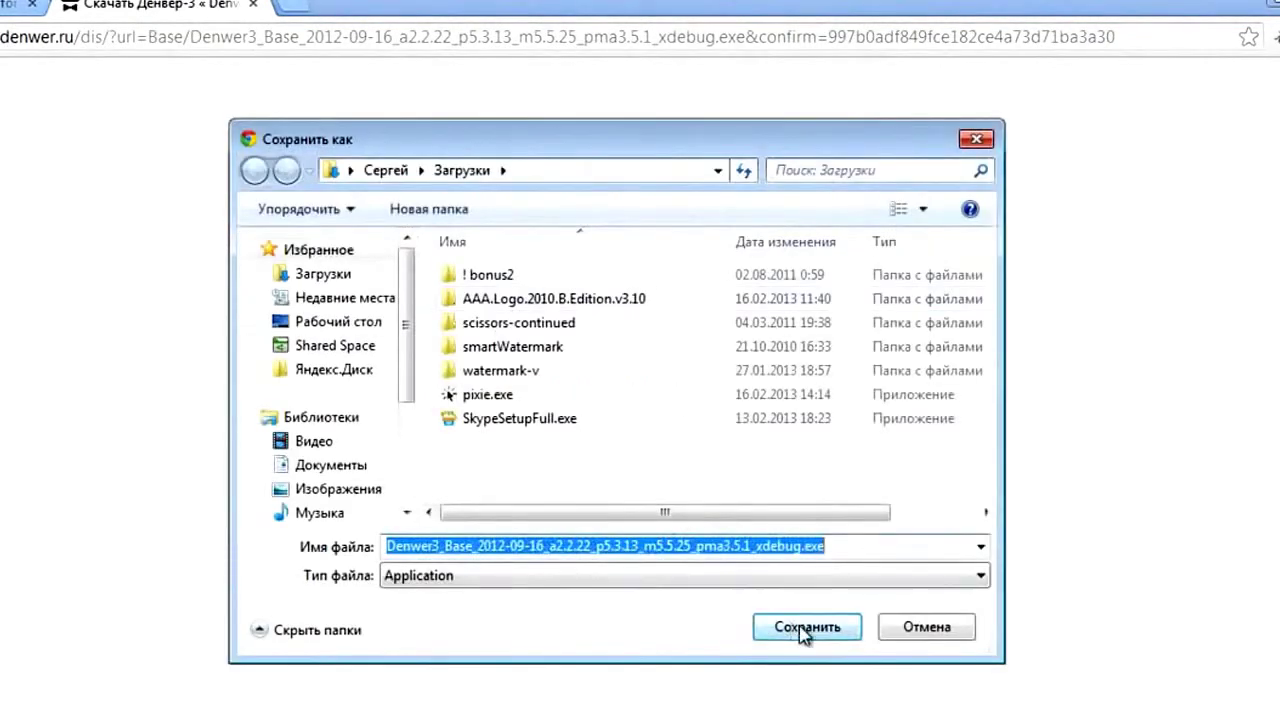
pyautogui.click(797, 630)
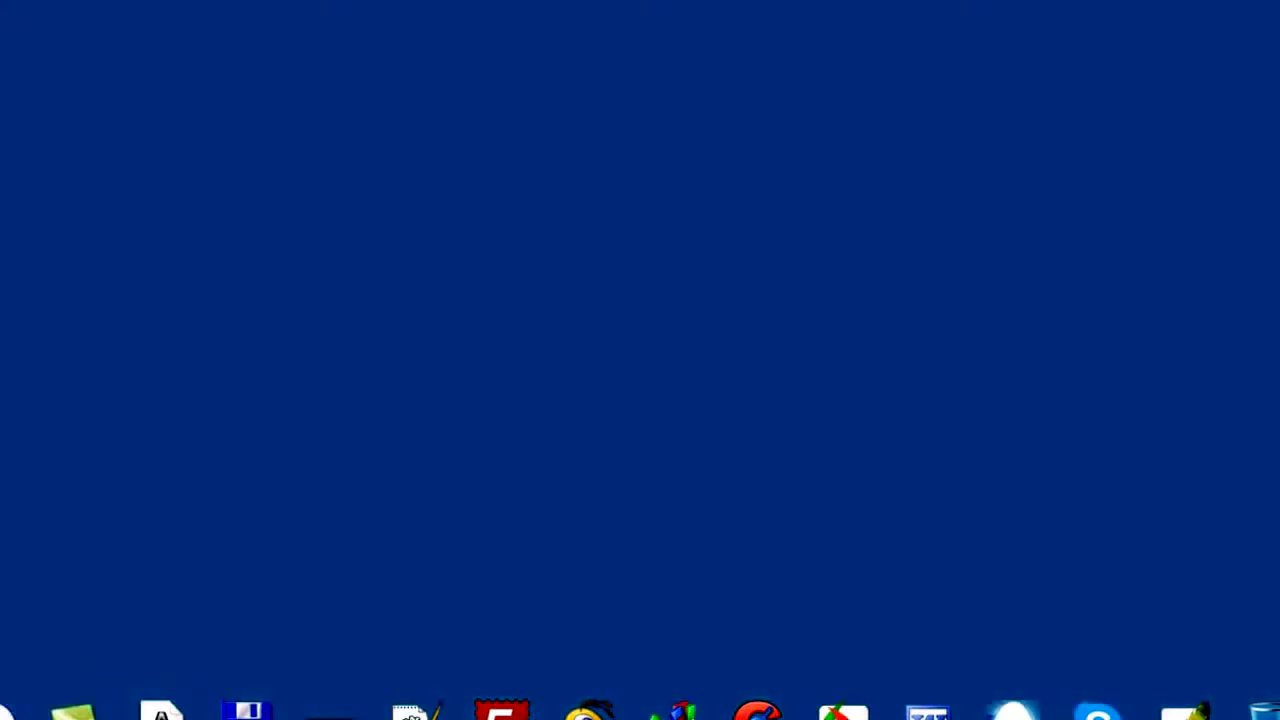
# Move the Denwer3 installer from the Загрузки folder onto the desktop
pyautogui.press('super')
pyautogui.click(245, 363)
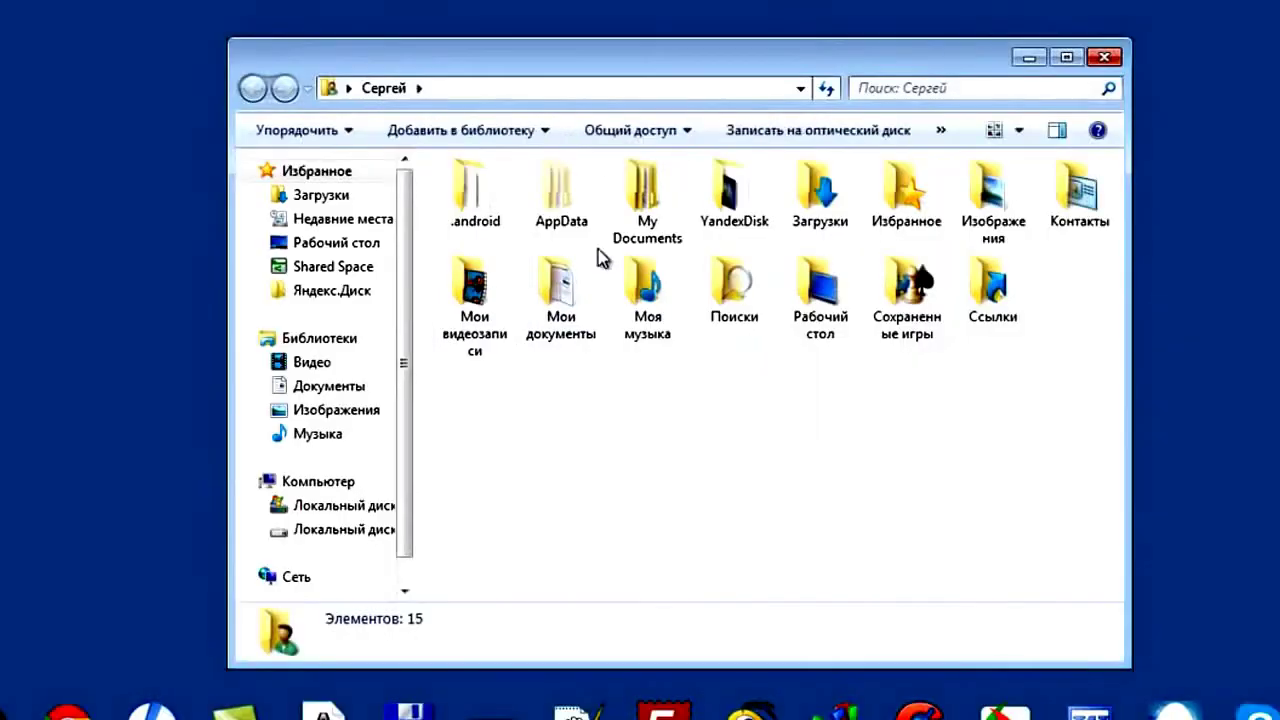
pyautogui.doubleClick(660, 200)
pyautogui.scroll(-1, 726, 431)
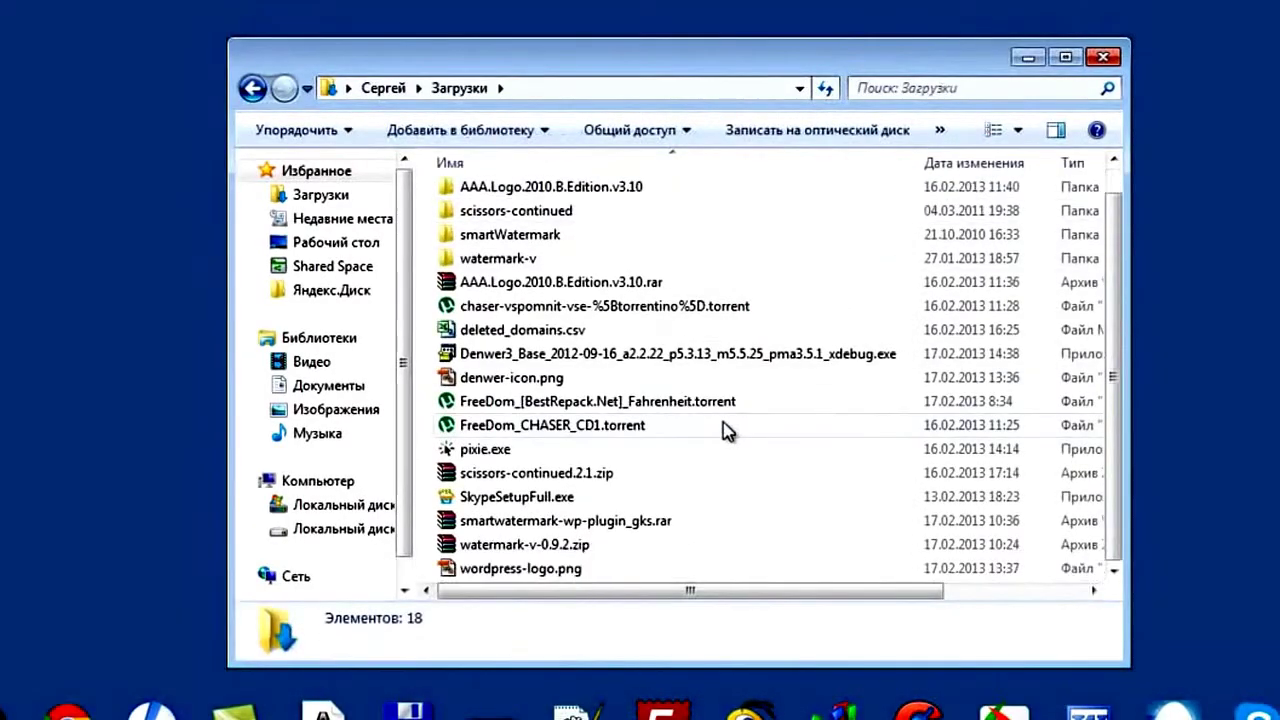
pyautogui.moveTo(626, 358); pyautogui.dragTo(109, 346)
pyautogui.click(1103, 58)
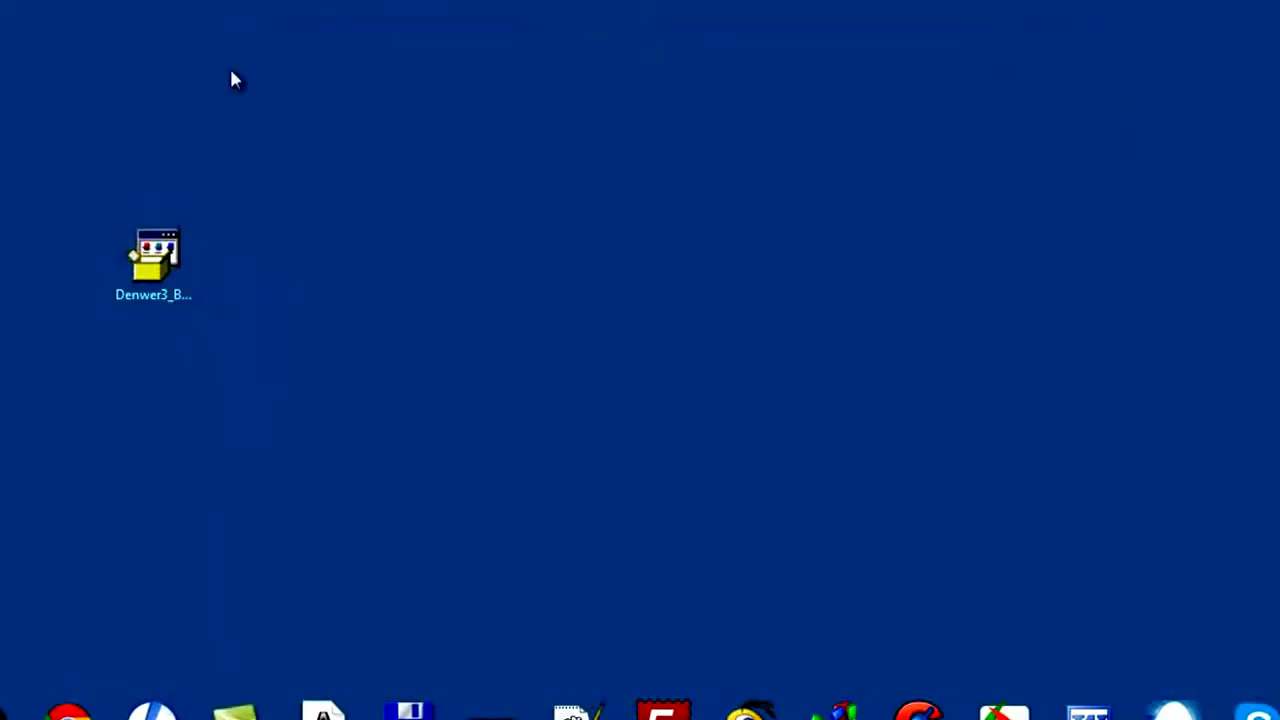
# Run the Denwer3 installer from the desktop, allowing it past the security warning
pyautogui.moveTo(154, 262); pyautogui.dragTo(748, 379)
pyautogui.doubleClick(710, 350)
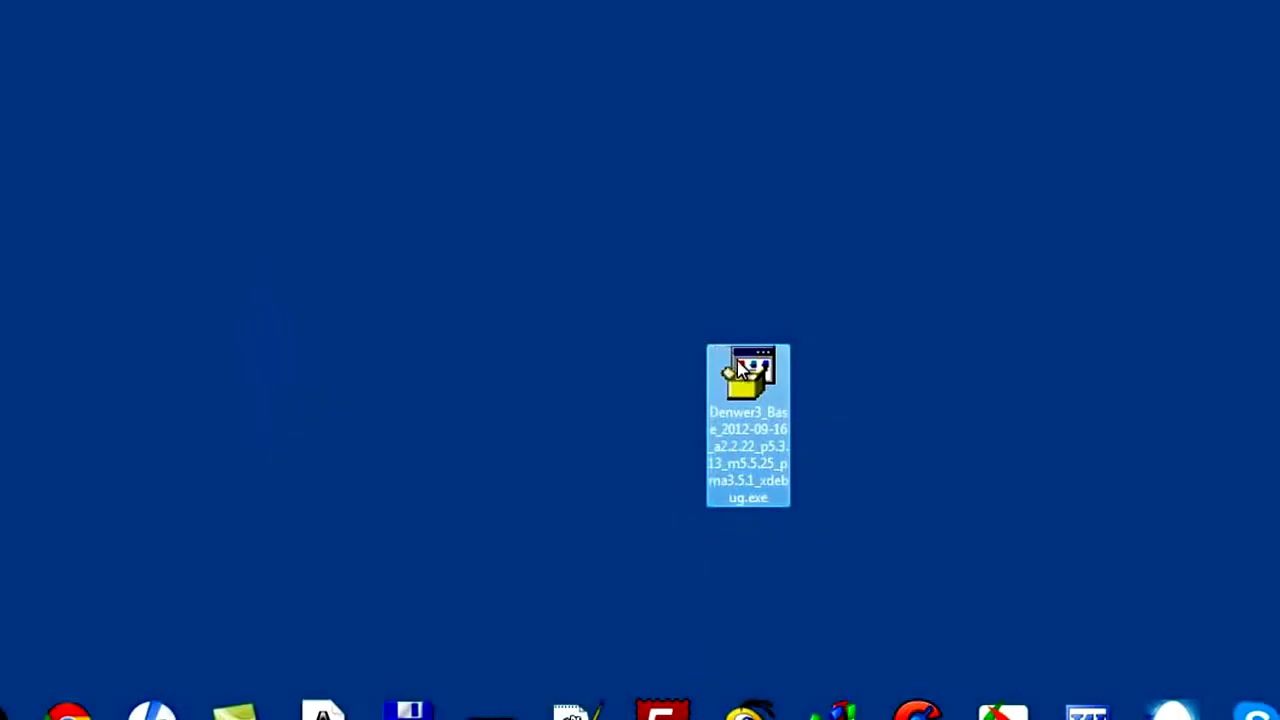
pyautogui.click(624, 414)
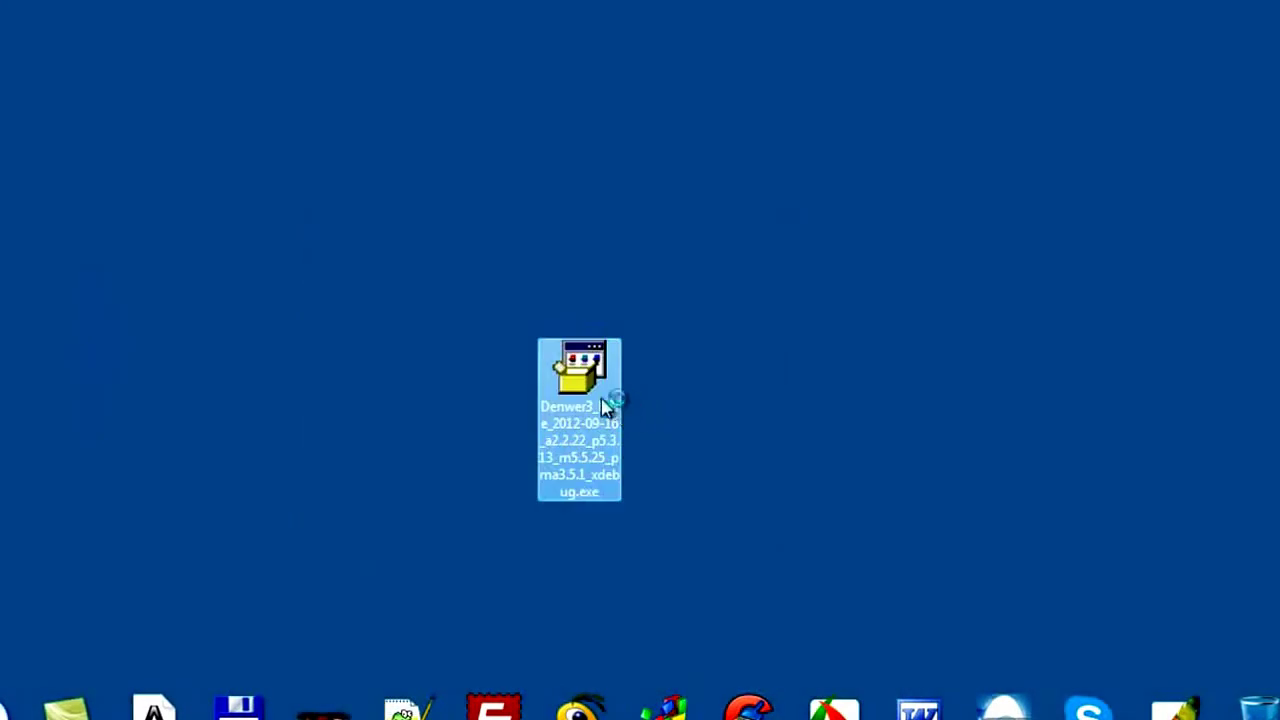
pyautogui.click(629, 477)
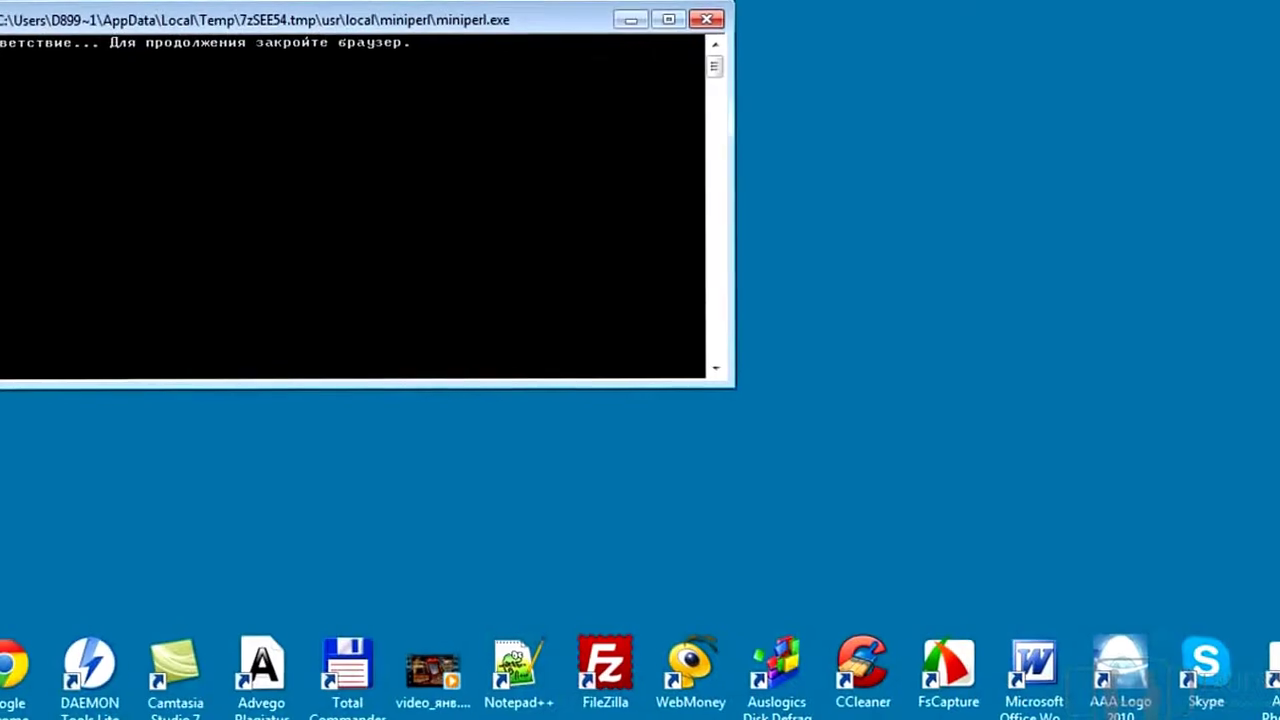
# Reposition the Denwer installer console window on the desktop
pyautogui.moveTo(498, 28); pyautogui.dragTo(762, 122)
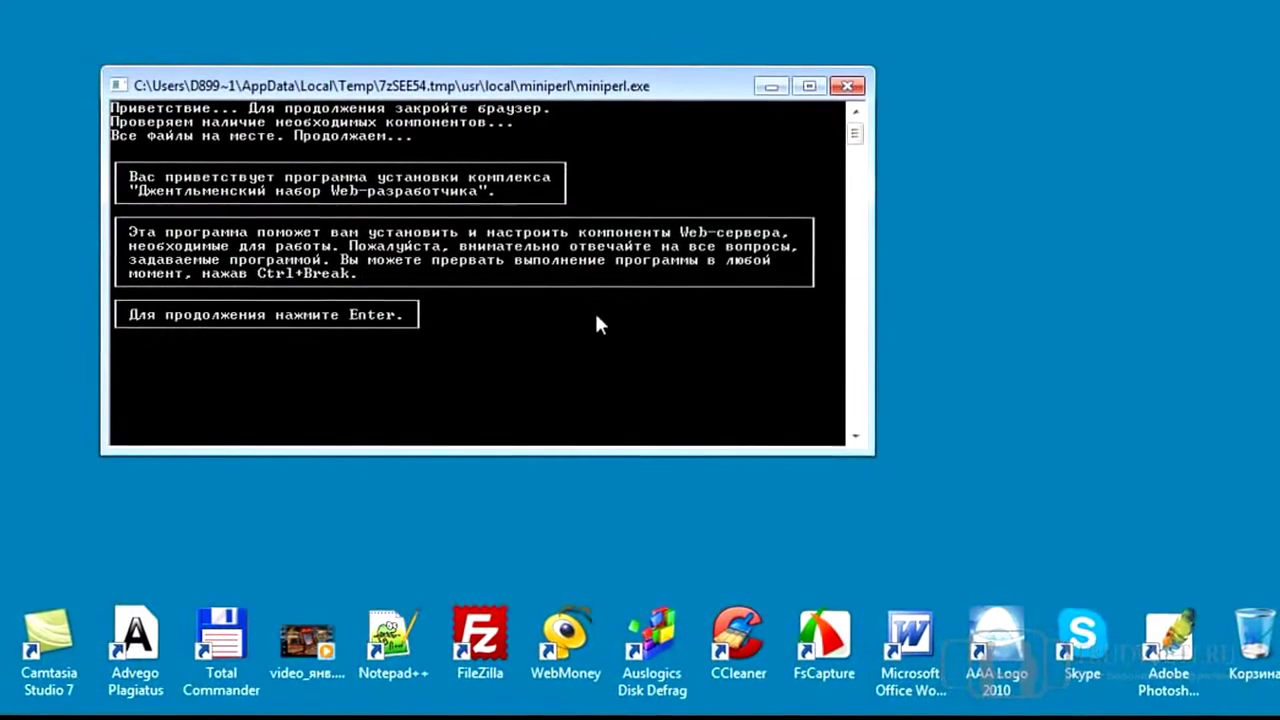
# Set D:\Webservers as the Denwer installation directory and confirm it with y
pyautogui.press('Return')
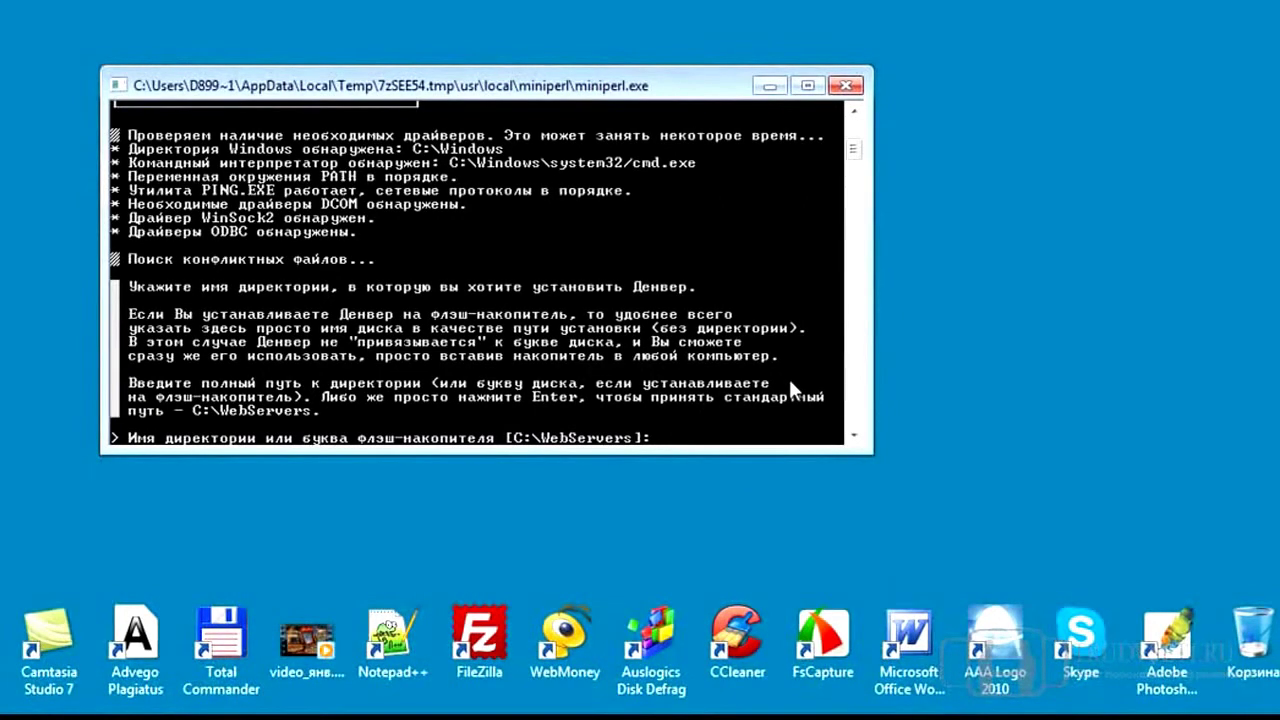
pyautogui.write('D:')
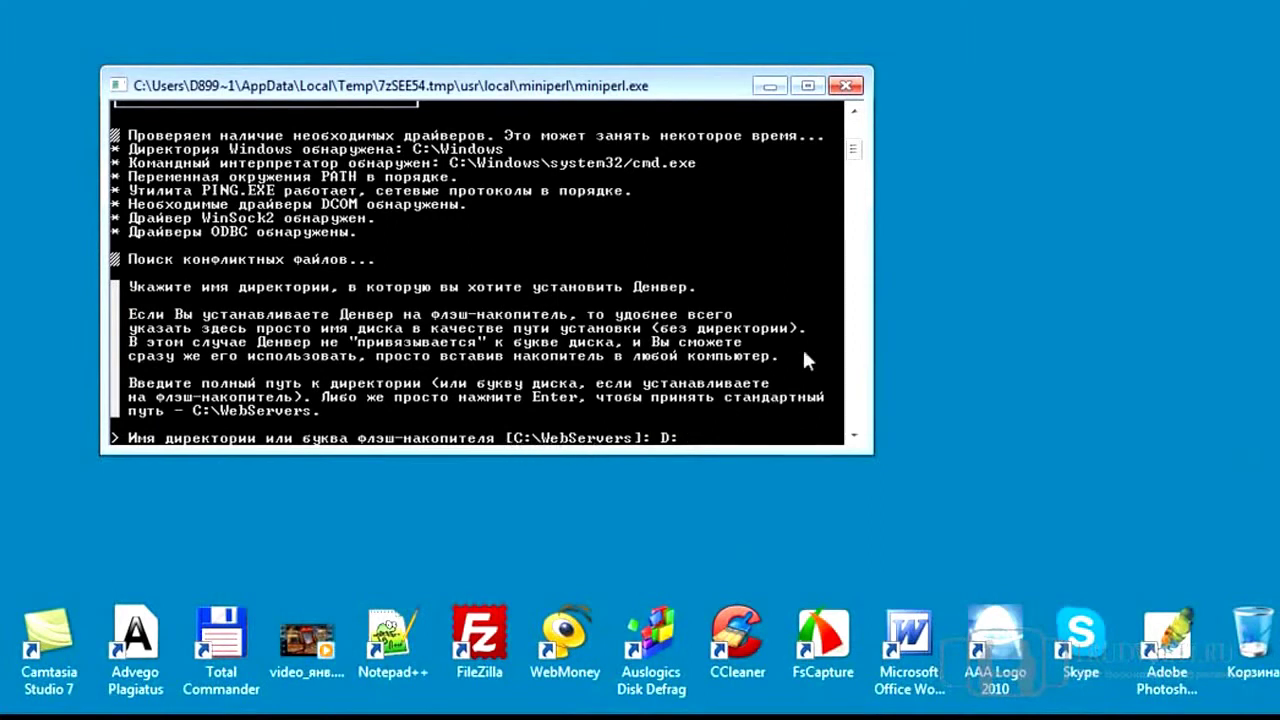
pyautogui.write('\\')
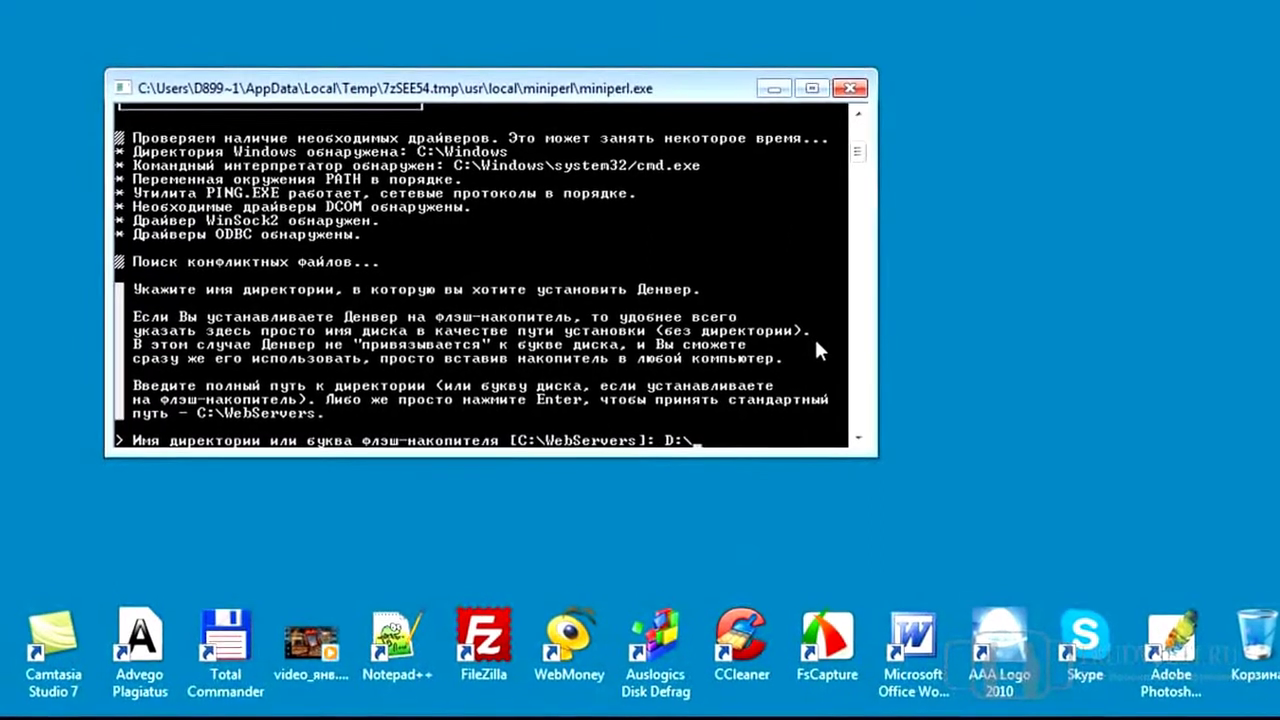
pyautogui.write('Webservers')
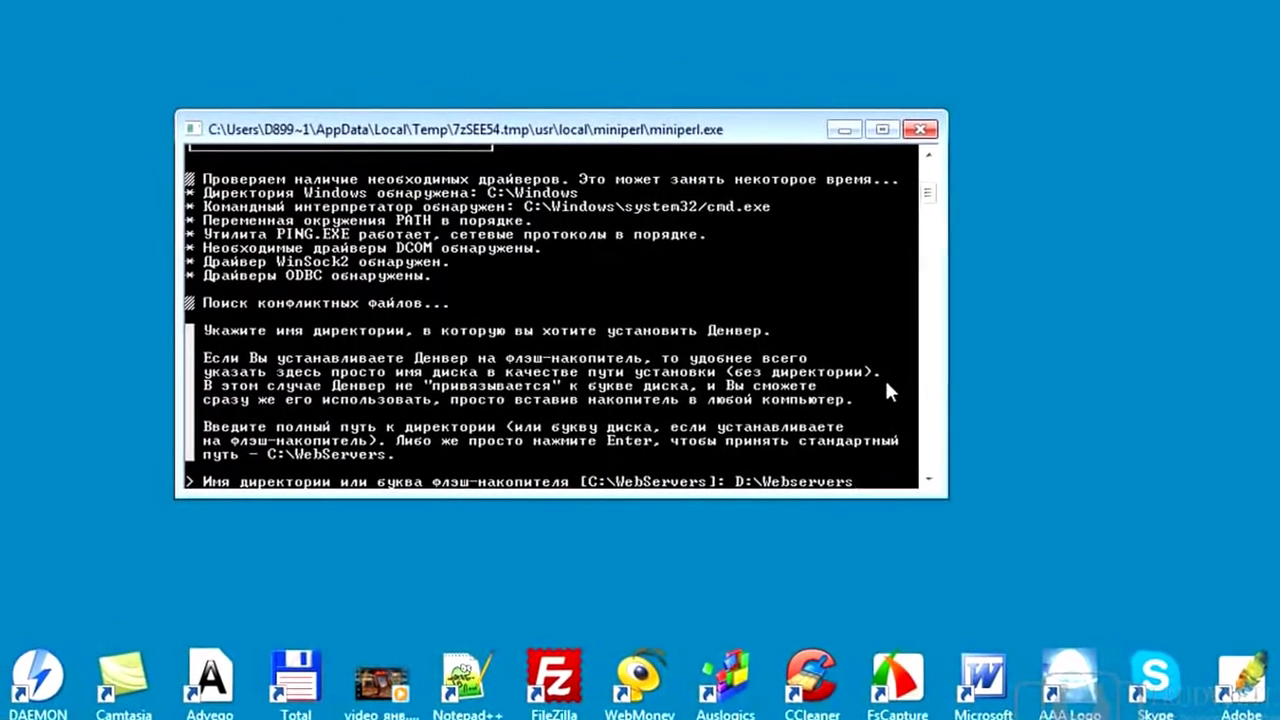
pyautogui.press('Return')
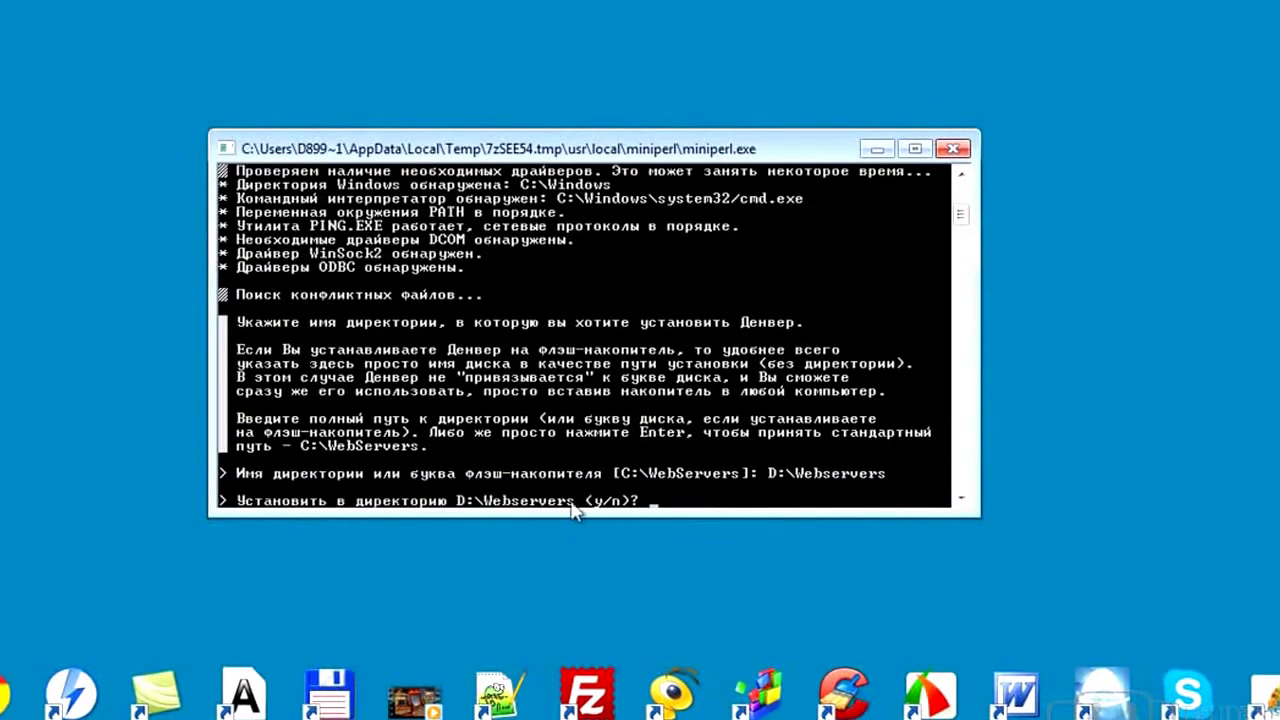
pyautogui.write('y')
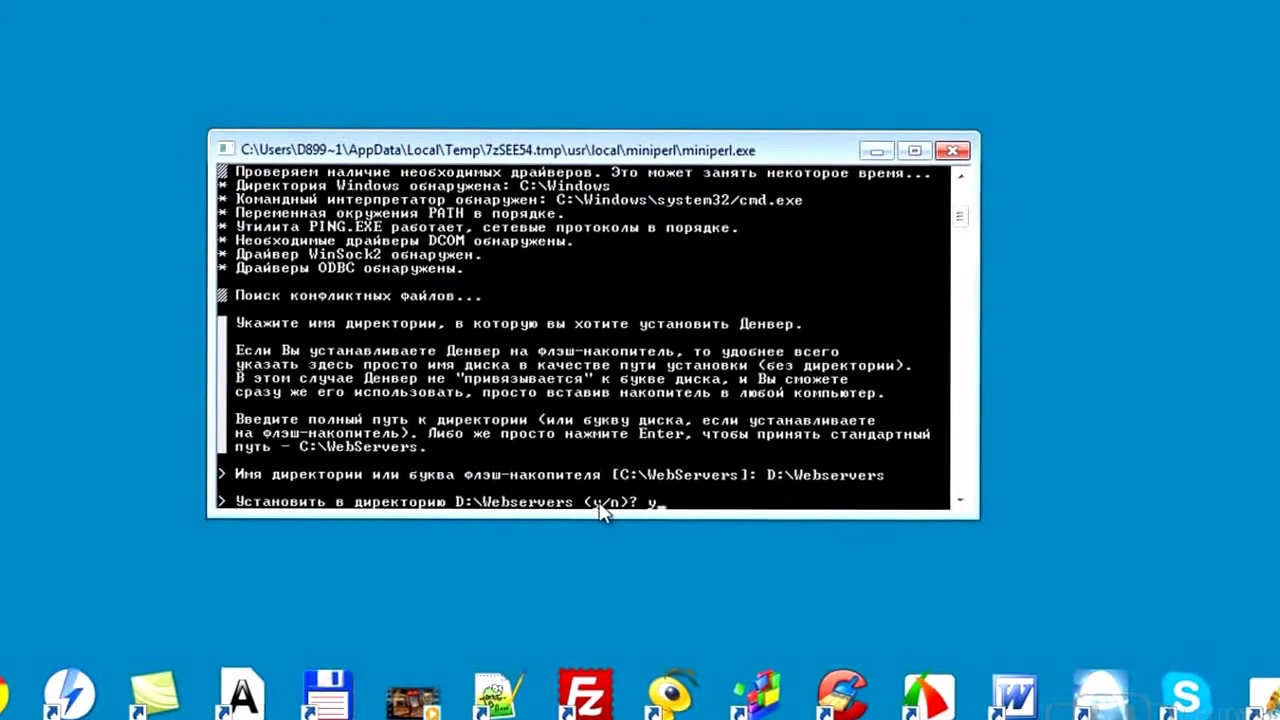
pyautogui.press('Return')
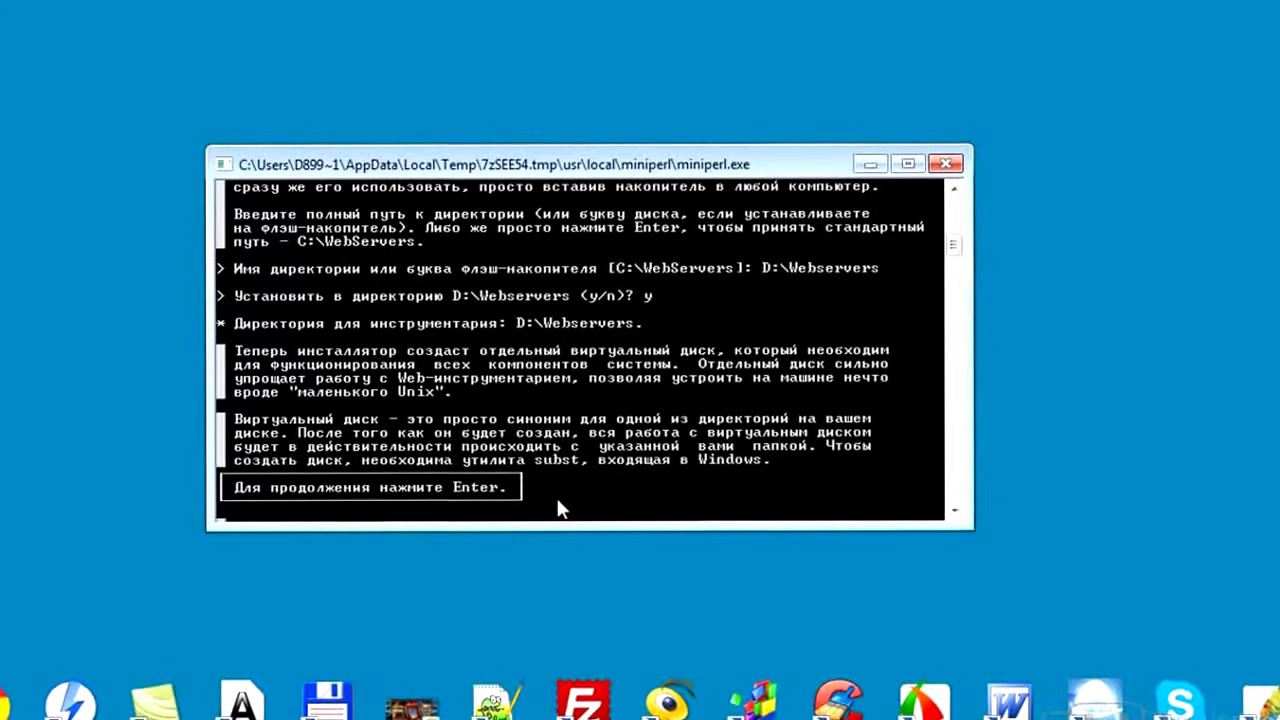
# Assign Z as the Denwer virtual drive letter
pyautogui.press('Return')
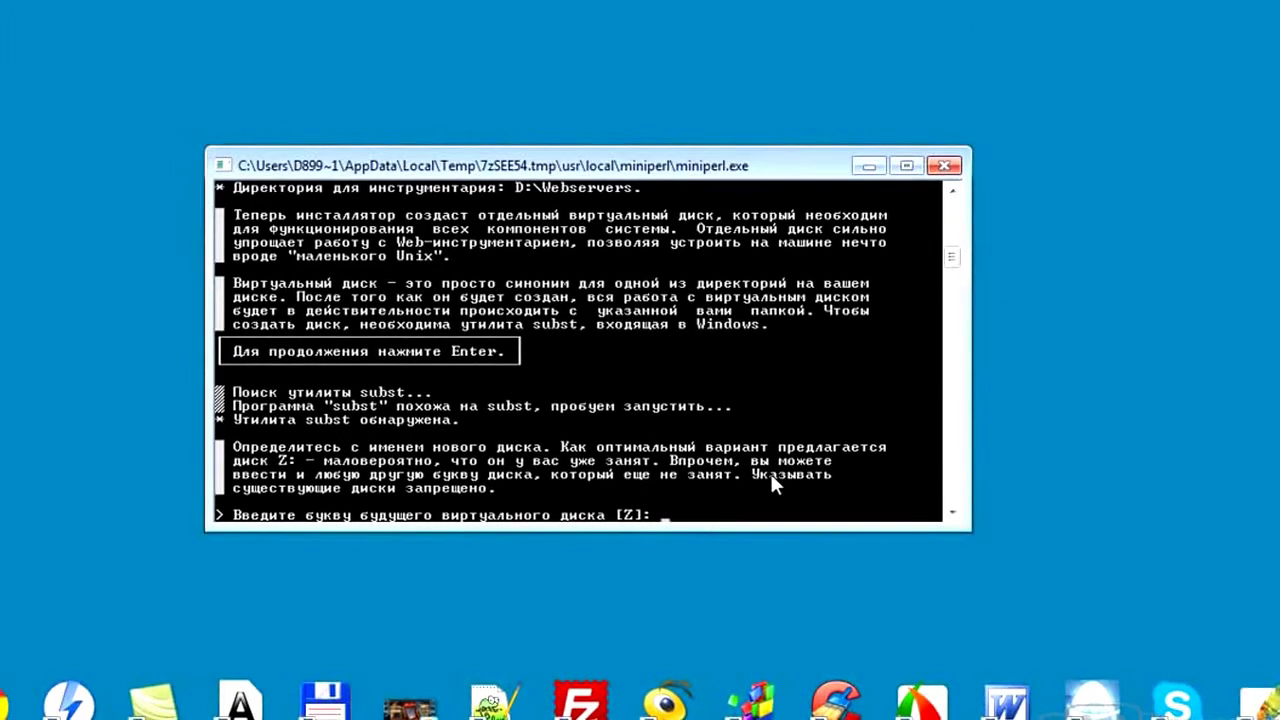
pyautogui.write('Z')
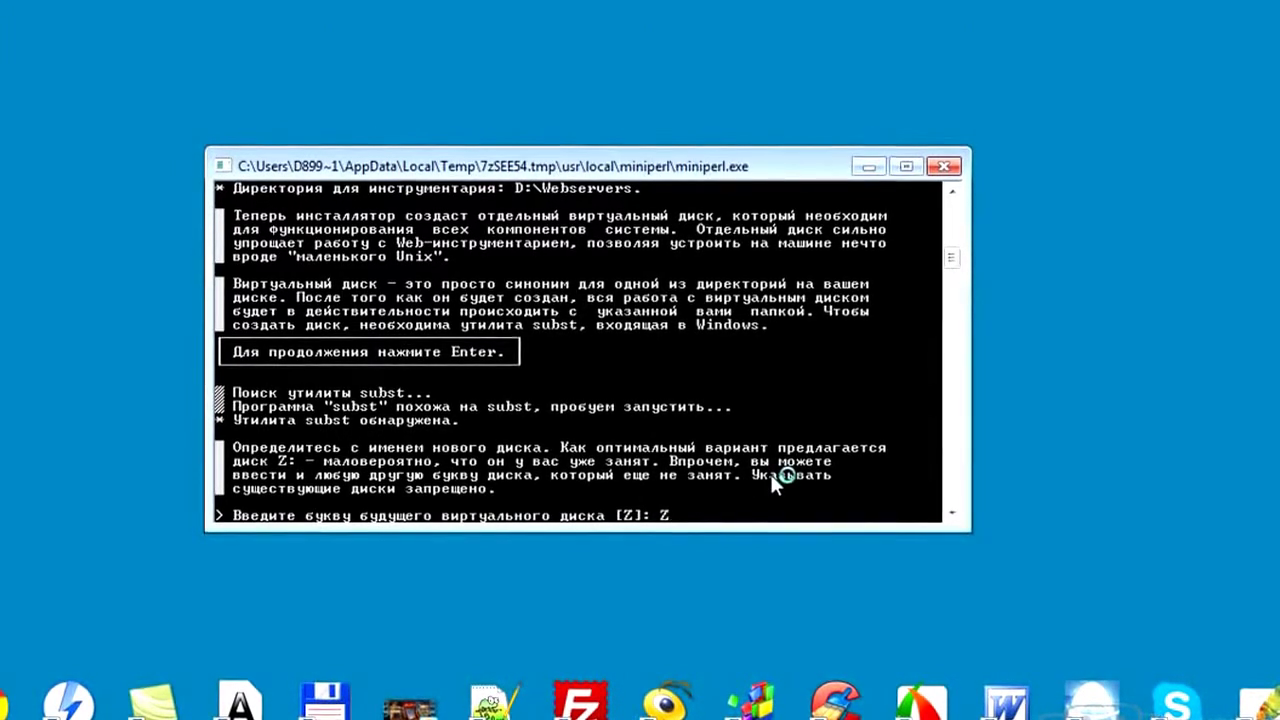
pyautogui.press('Return')
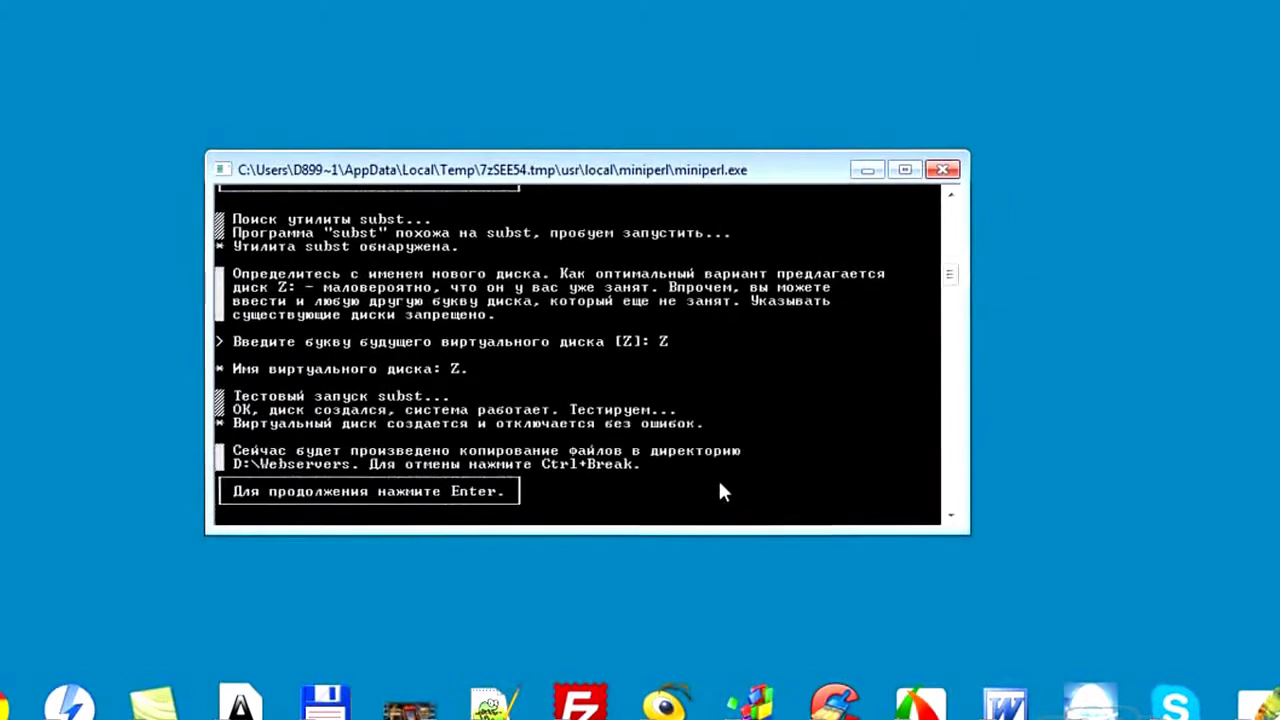
# Copy the Denwer files, choose startup mode 1, and answer y to create desktop shortcuts
pyautogui.press('Return')
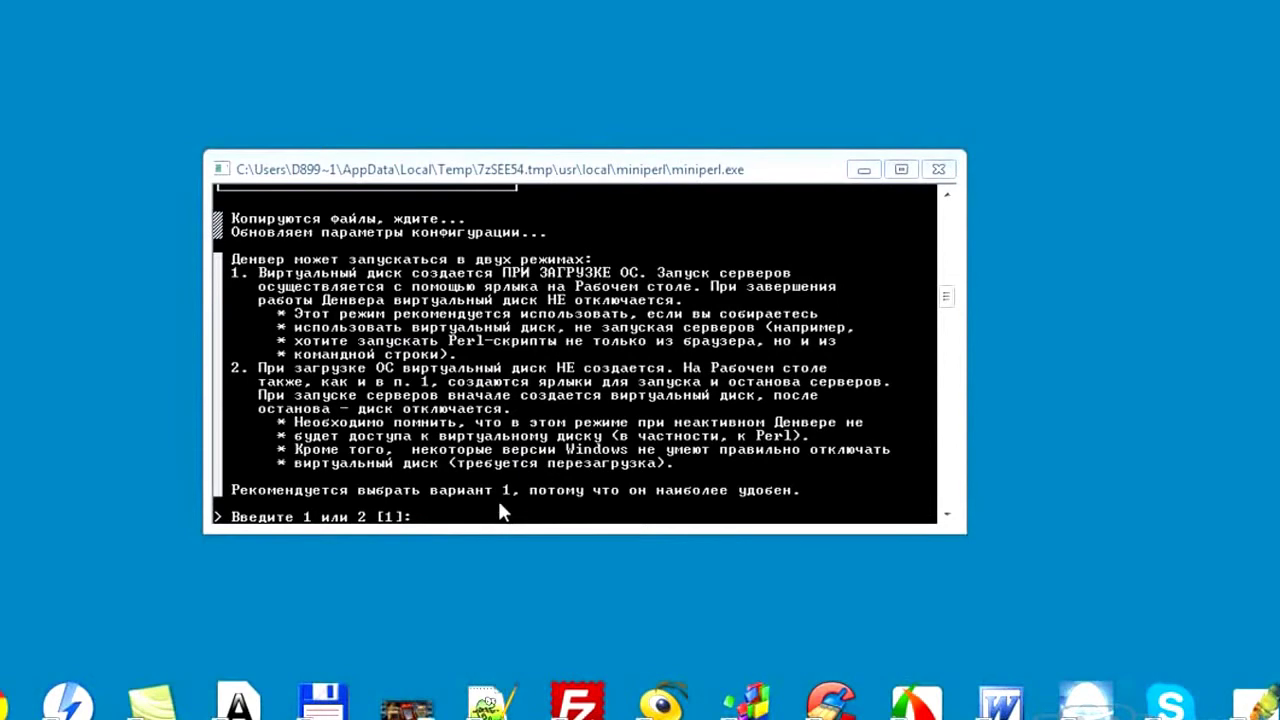
pyautogui.click(442, 512)
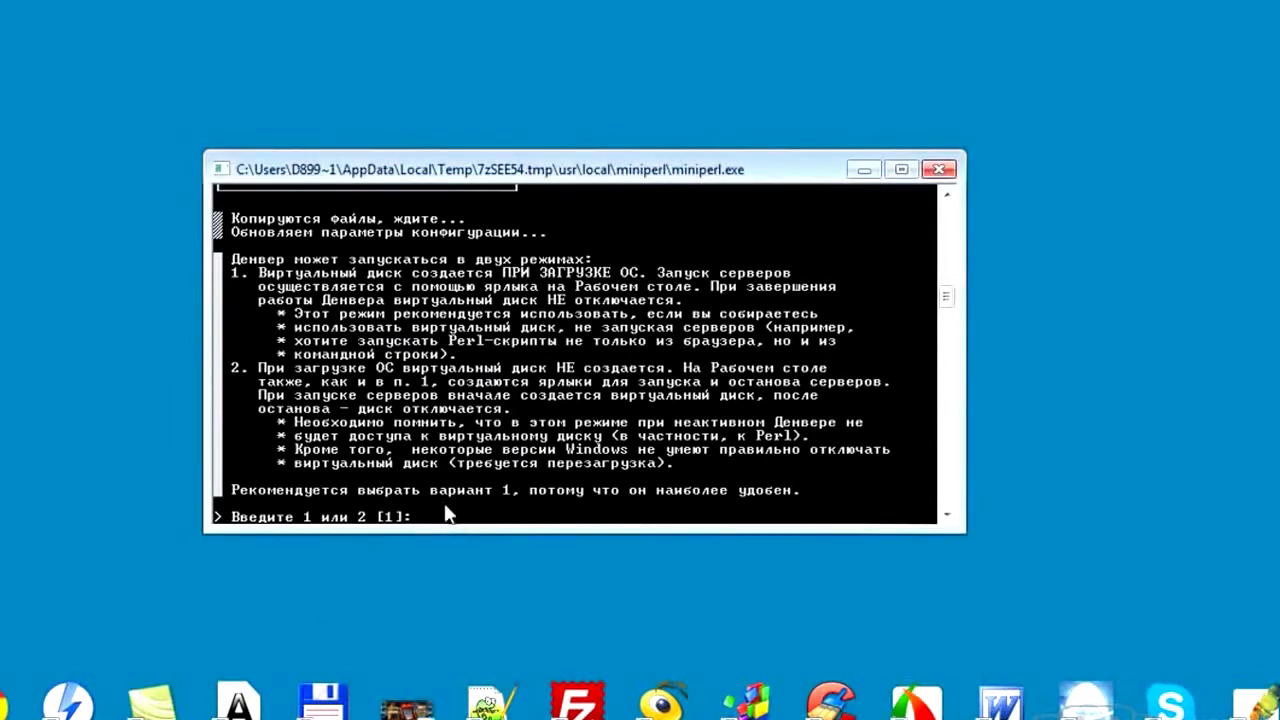
pyautogui.write('1')
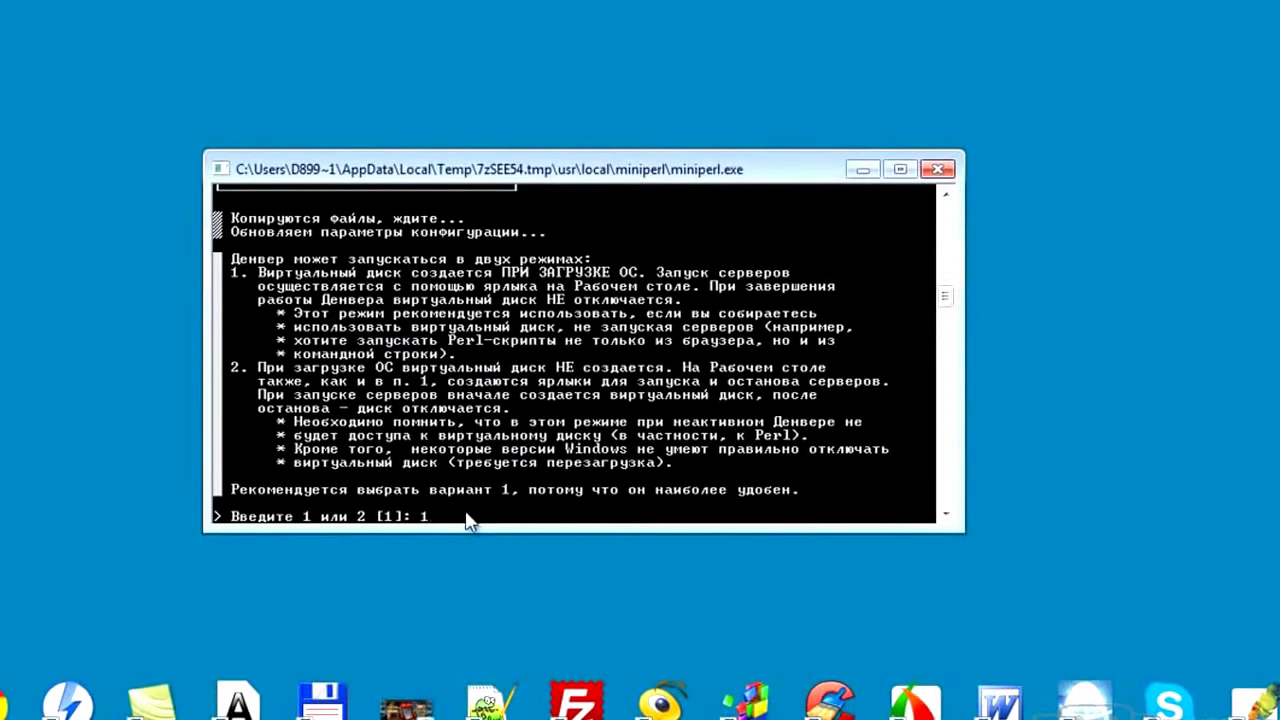
pyautogui.press('Return')
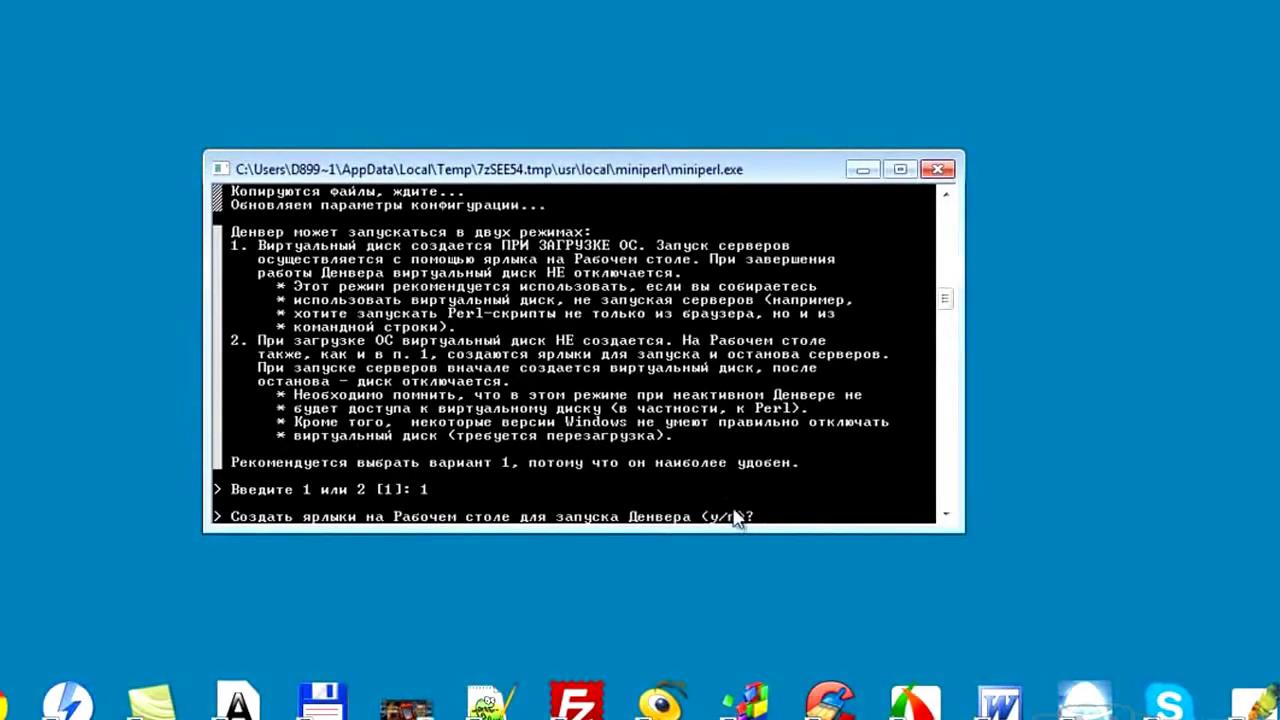
pyautogui.write('y')
pyautogui.press('Return')
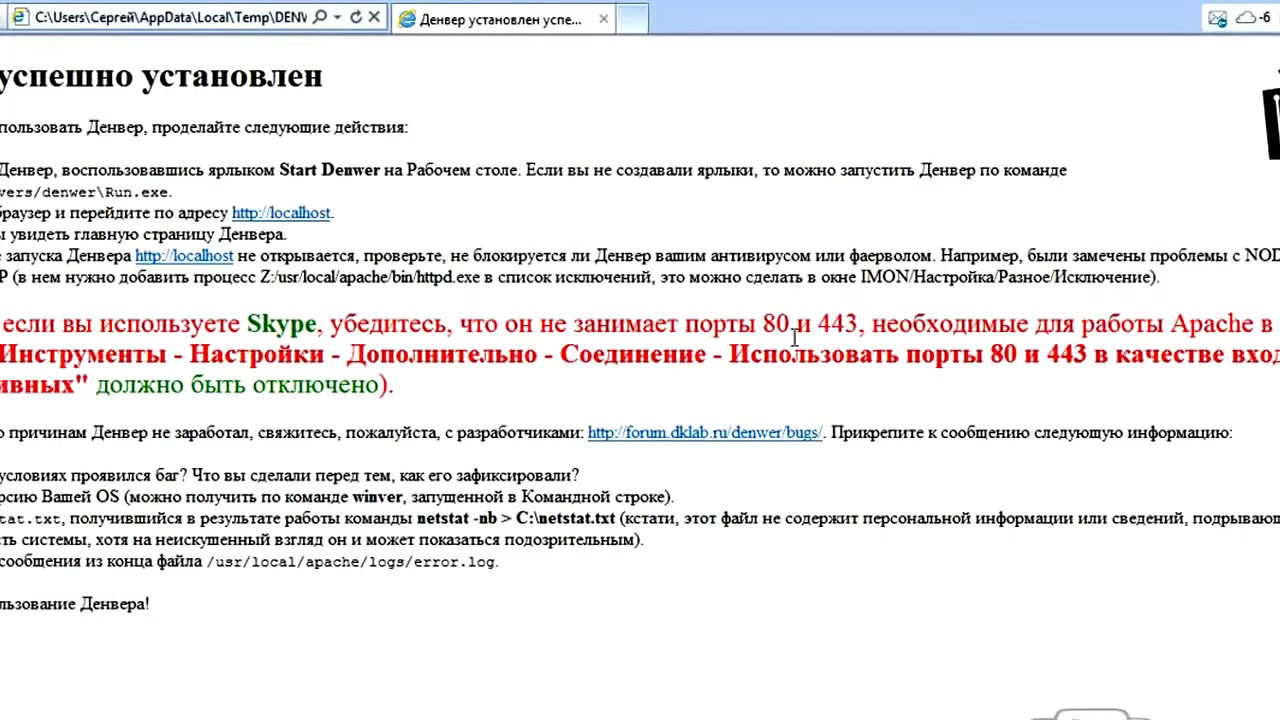
# Select the text '80 и 443' in the red Skype warning on the success page
pyautogui.moveTo(771, 322); pyautogui.dragTo(828, 328)
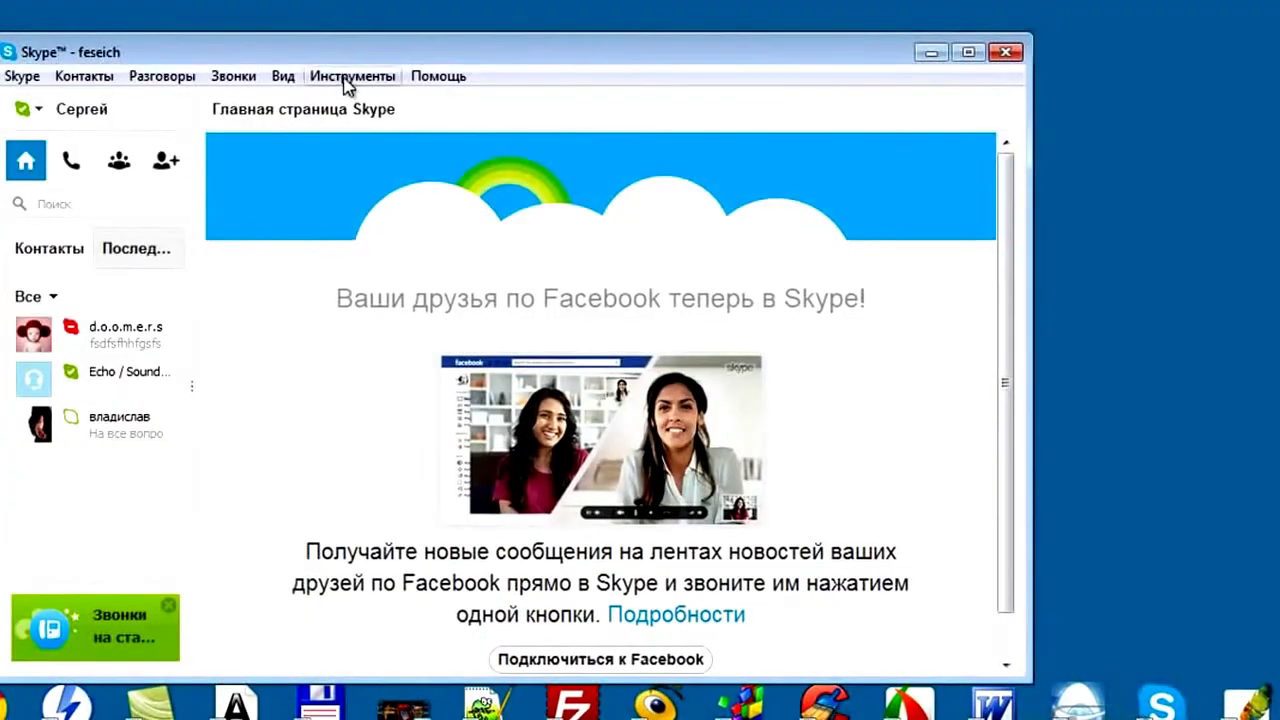
# In Skype's Дополнительно > Соединение settings, uncheck the ports 80/443 option and save
pyautogui.click(346, 78)
pyautogui.click(406, 262)
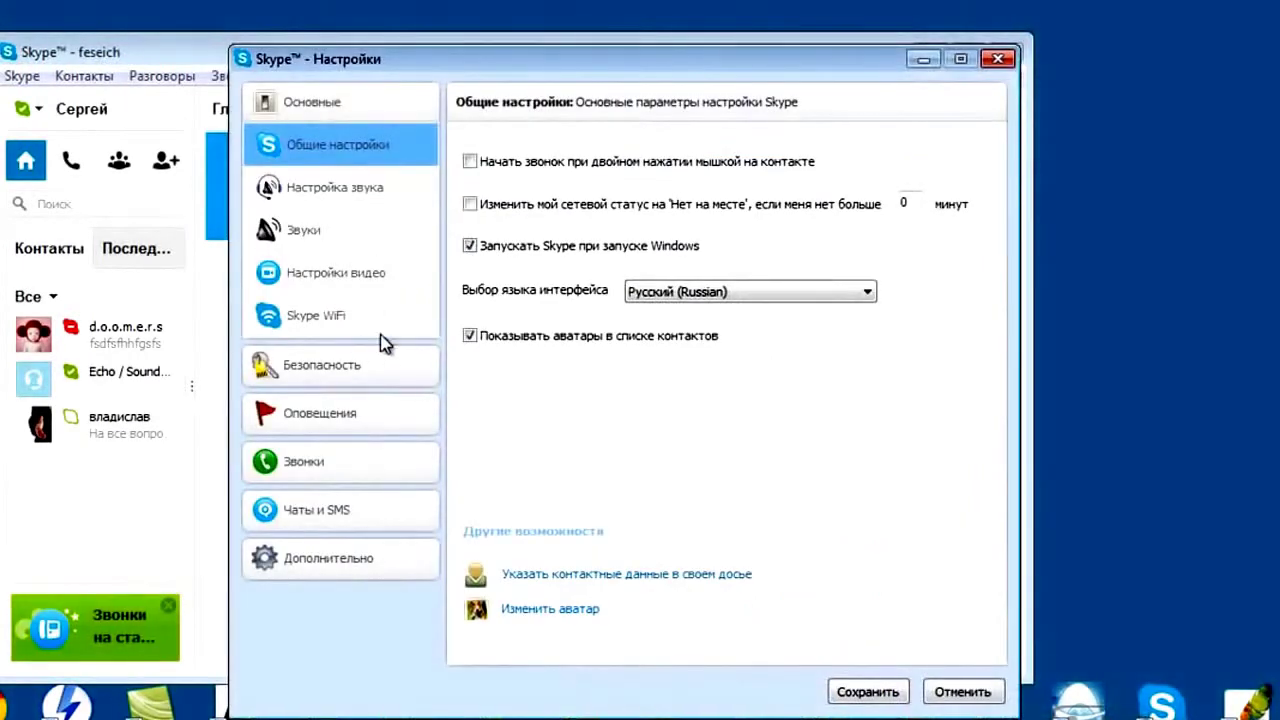
pyautogui.click(342, 557)
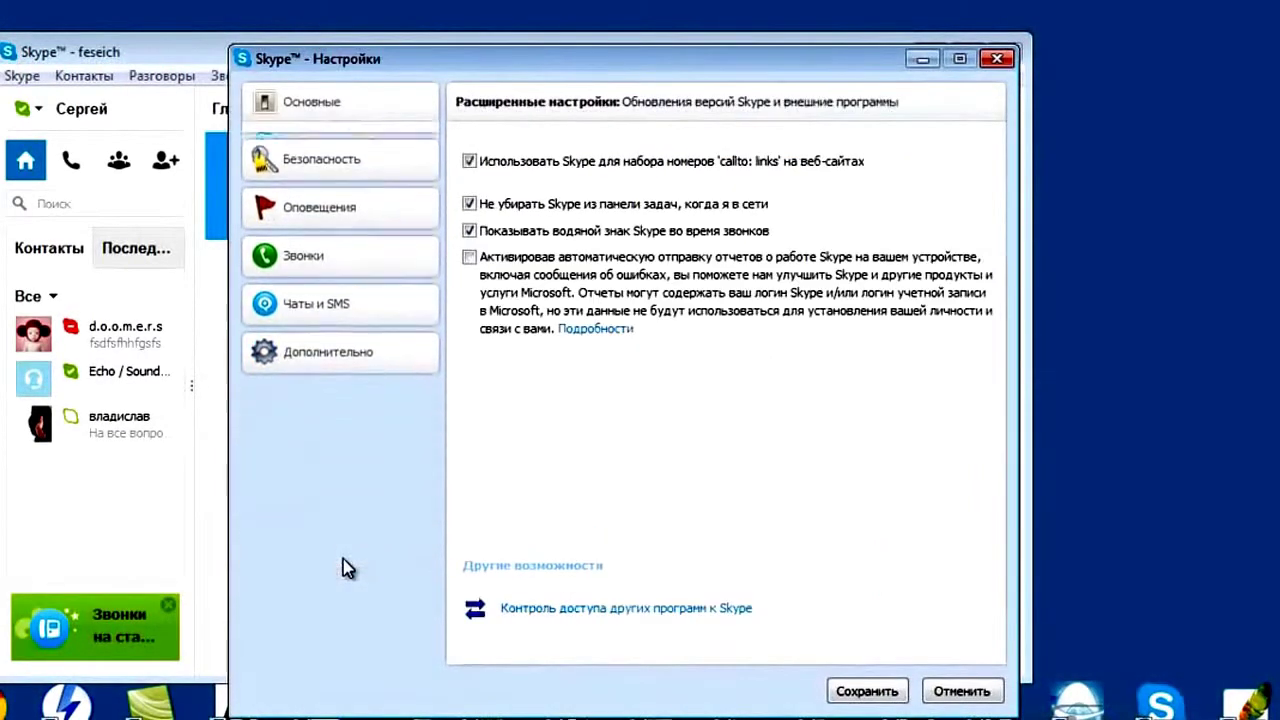
pyautogui.click(332, 472)
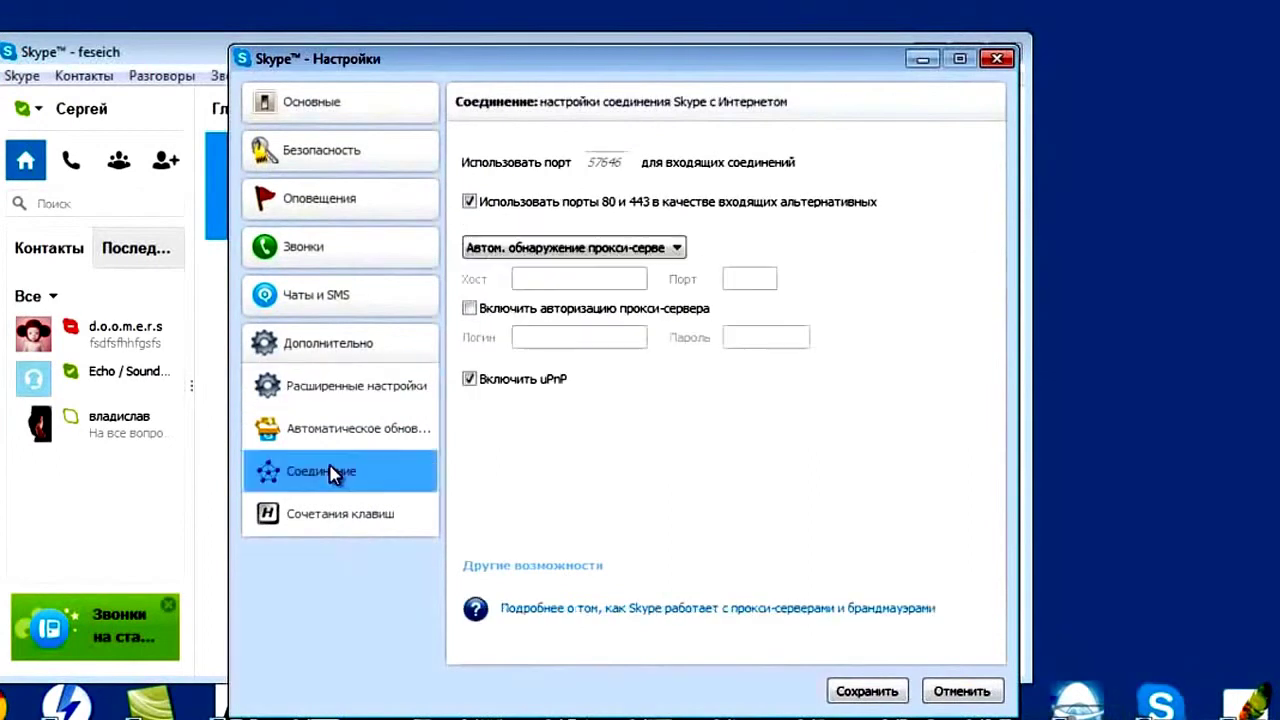
pyautogui.click(469, 201)
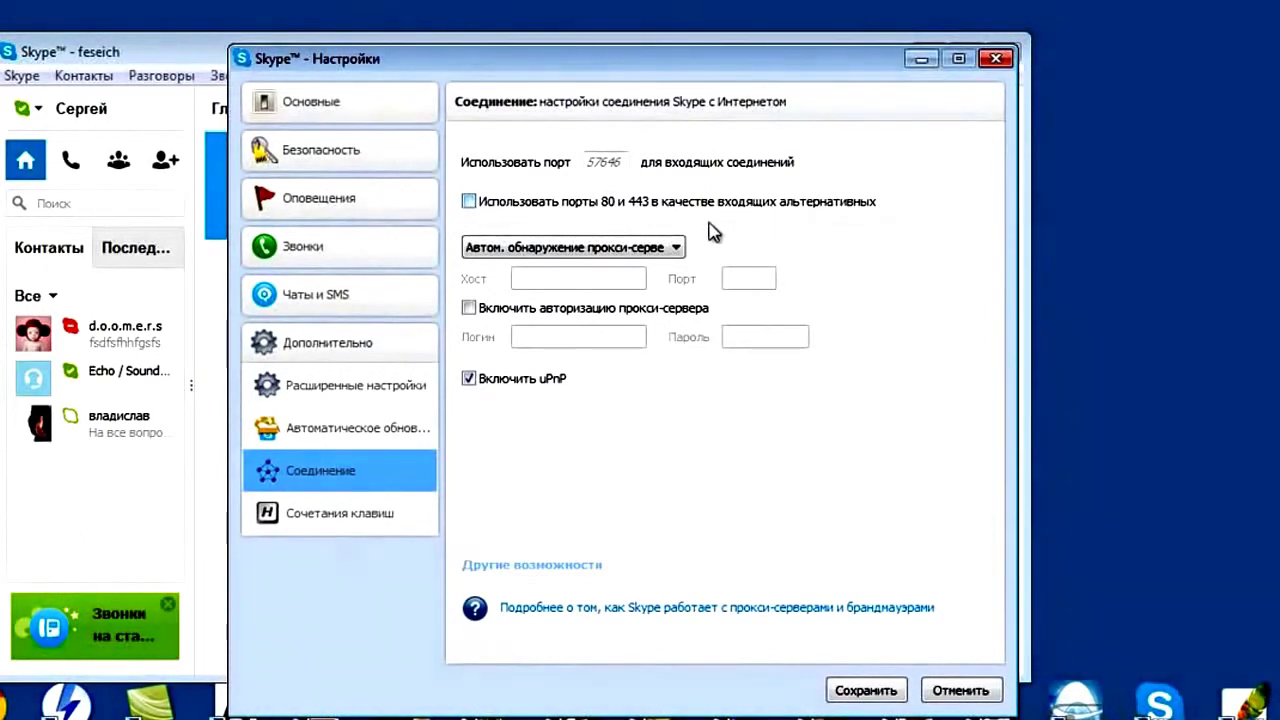
pyautogui.click(865, 687)
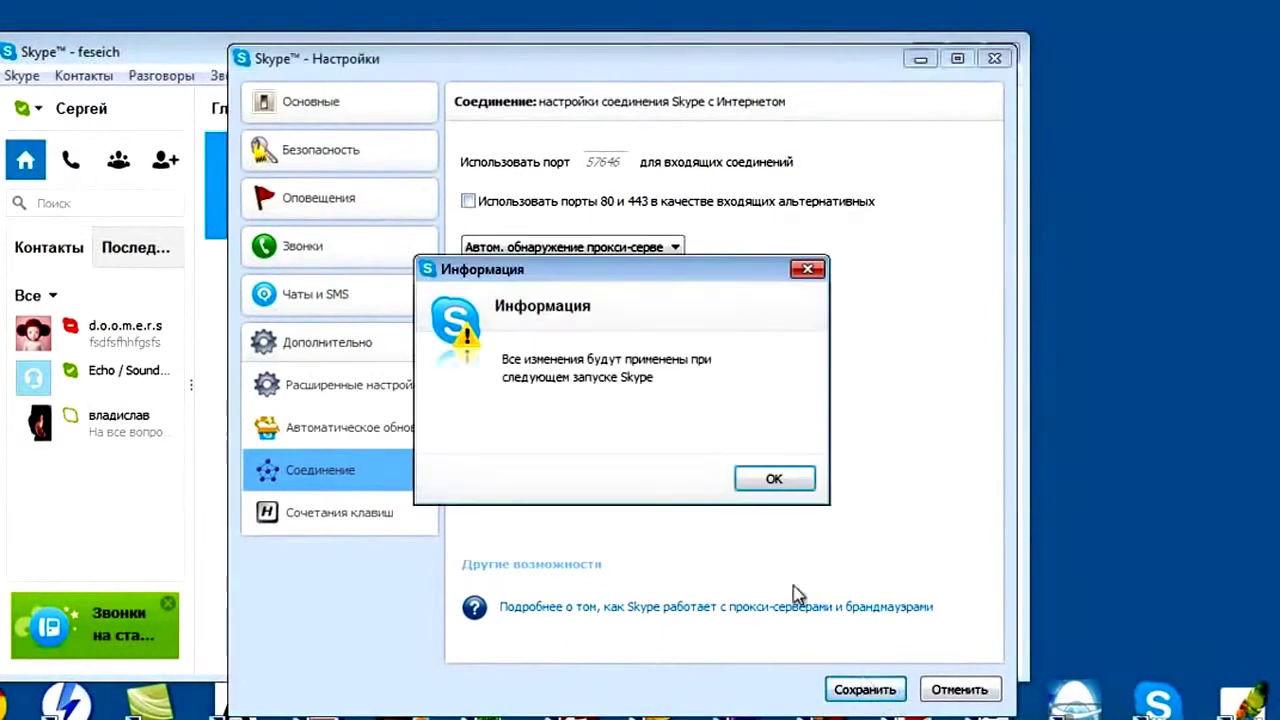
pyautogui.click(774, 479)
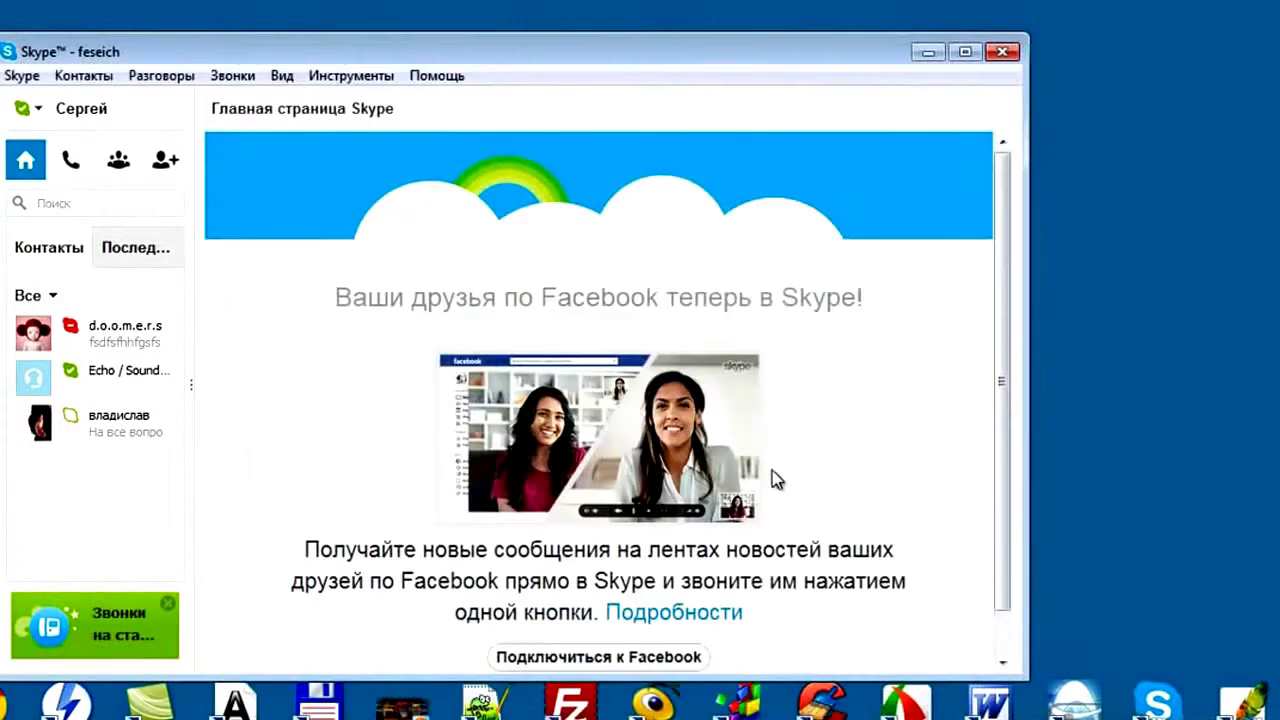
# Sign out via Skype > Выход and close the Skype login window
pyautogui.click(22, 77)
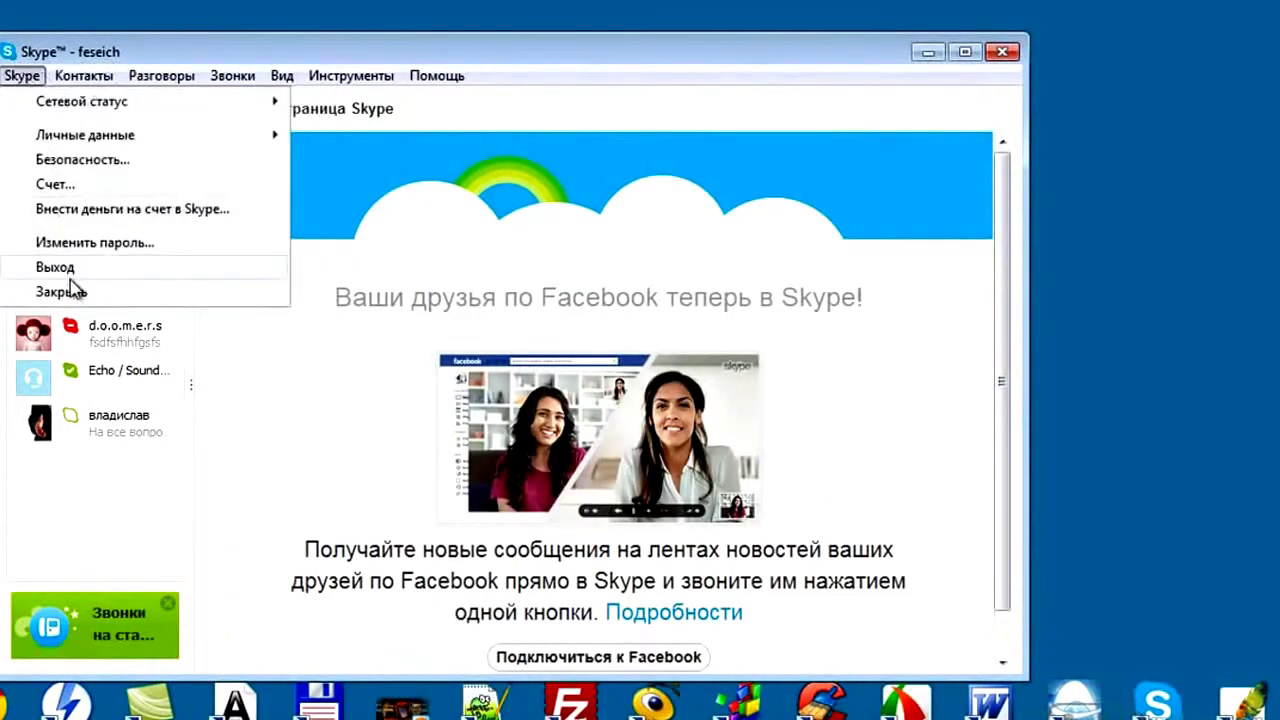
pyautogui.click(72, 270)
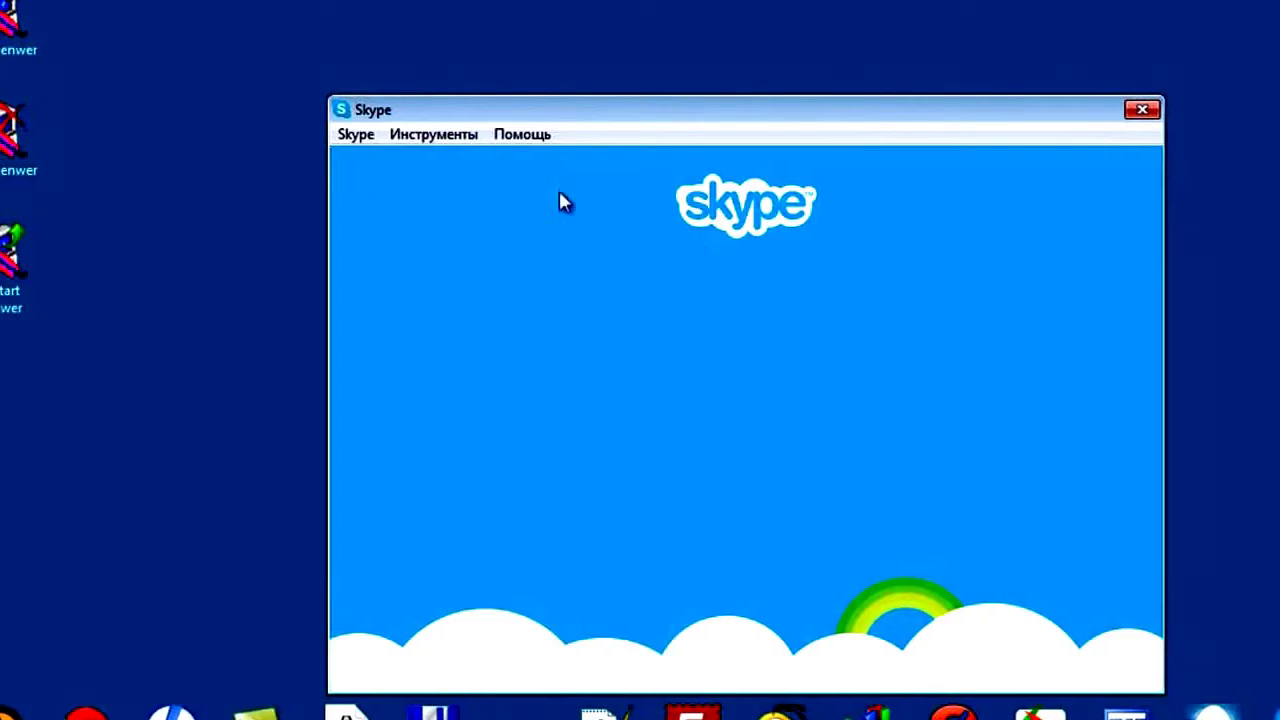
pyautogui.click(1033, 112)
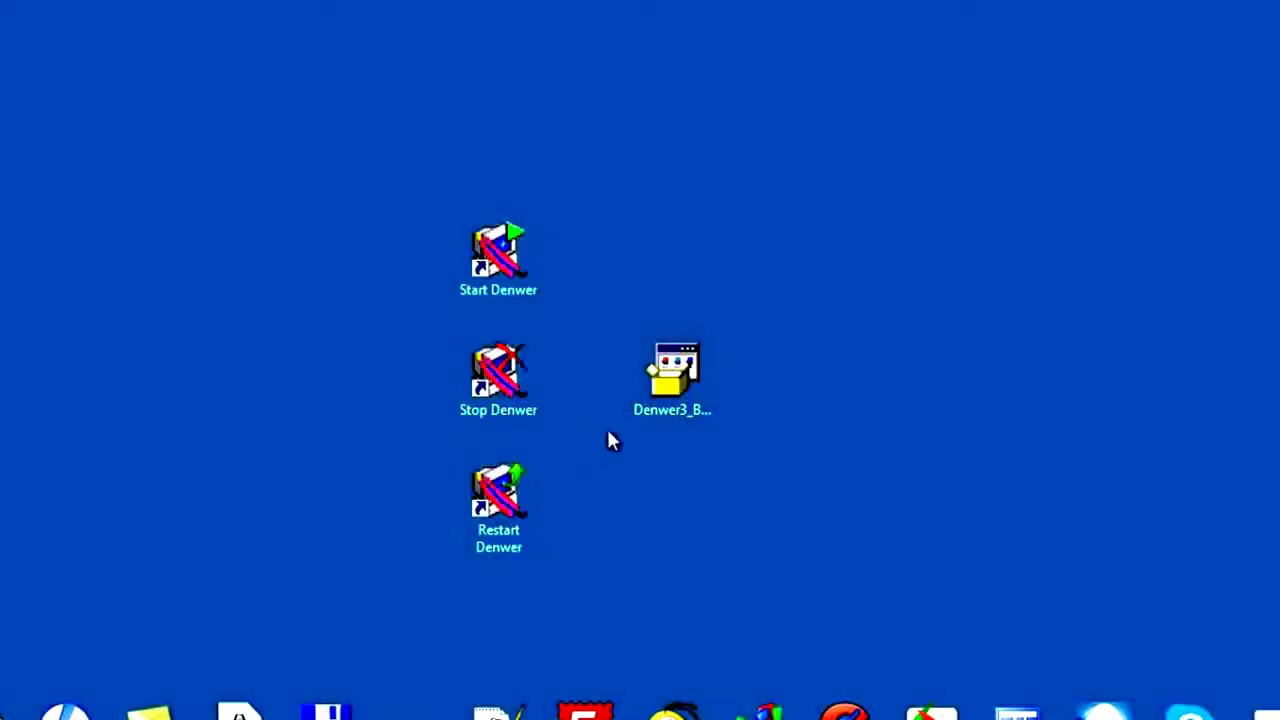
# Select the Denwer3 installer icon on the desktop
pyautogui.click(681, 382)
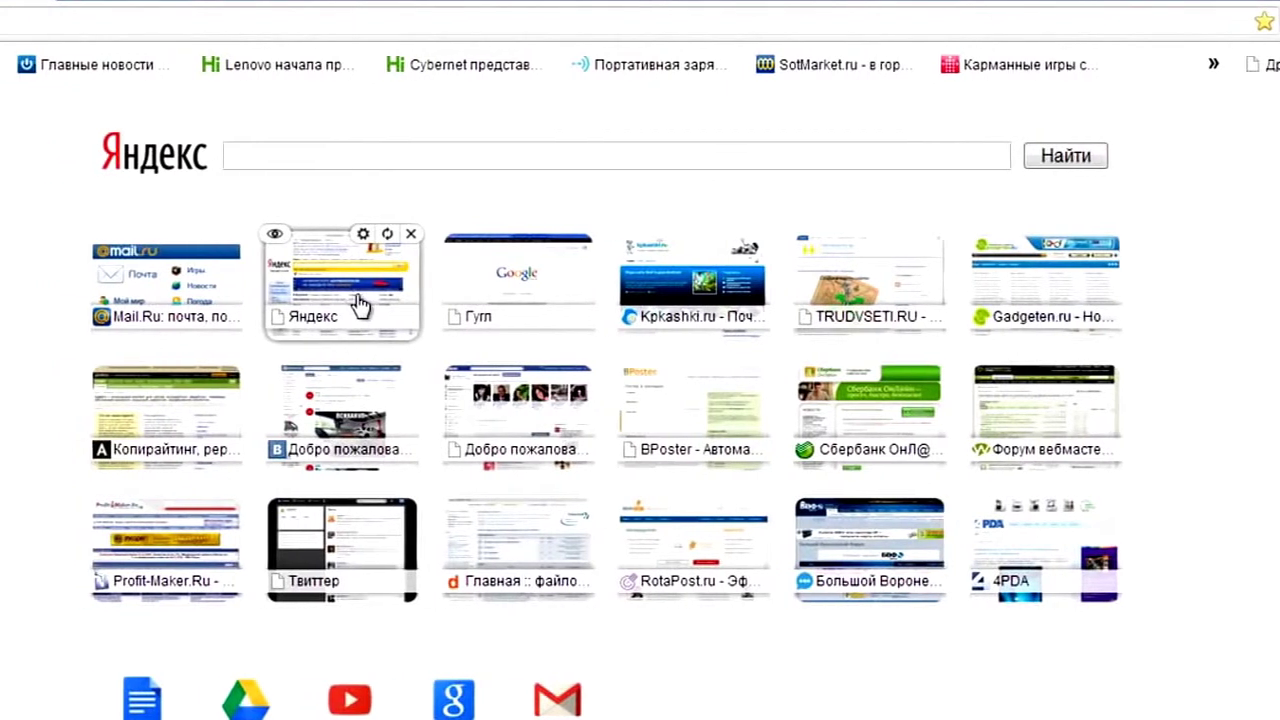
# Search Yandex for 'wordpress' and open the Russian WordPress site's download section
pyautogui.click(376, 290)
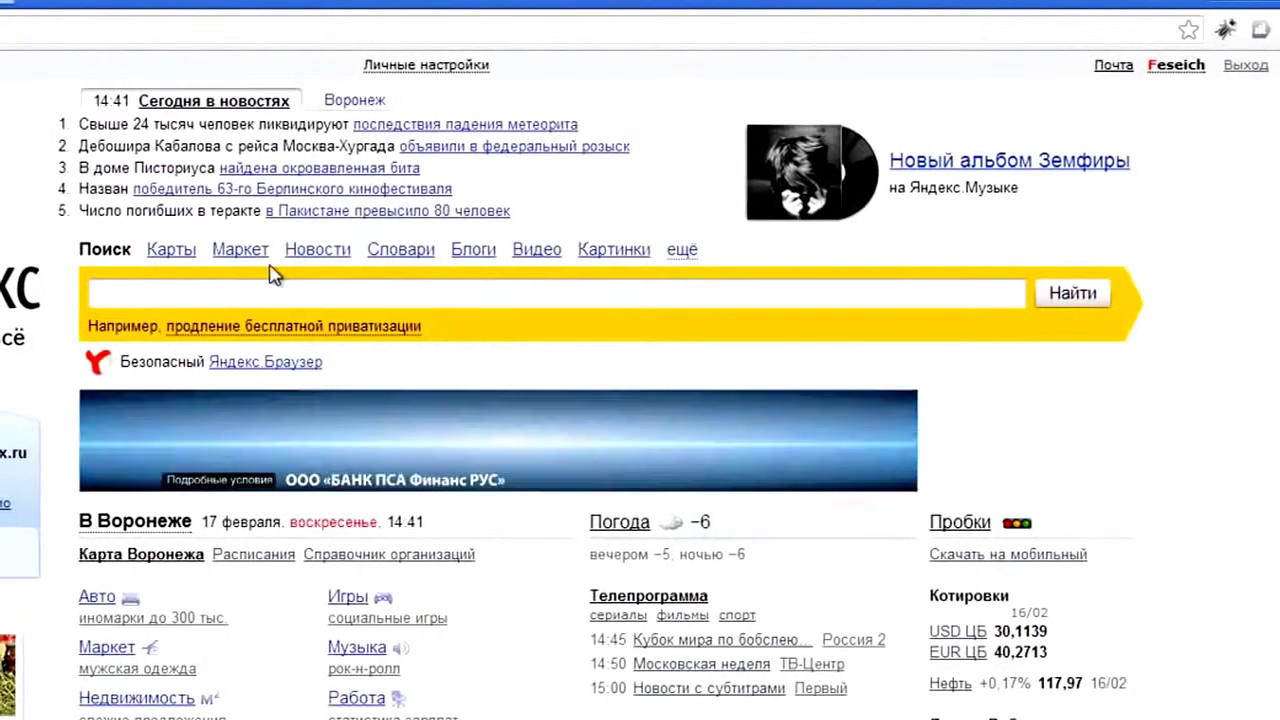
pyautogui.write('wo')
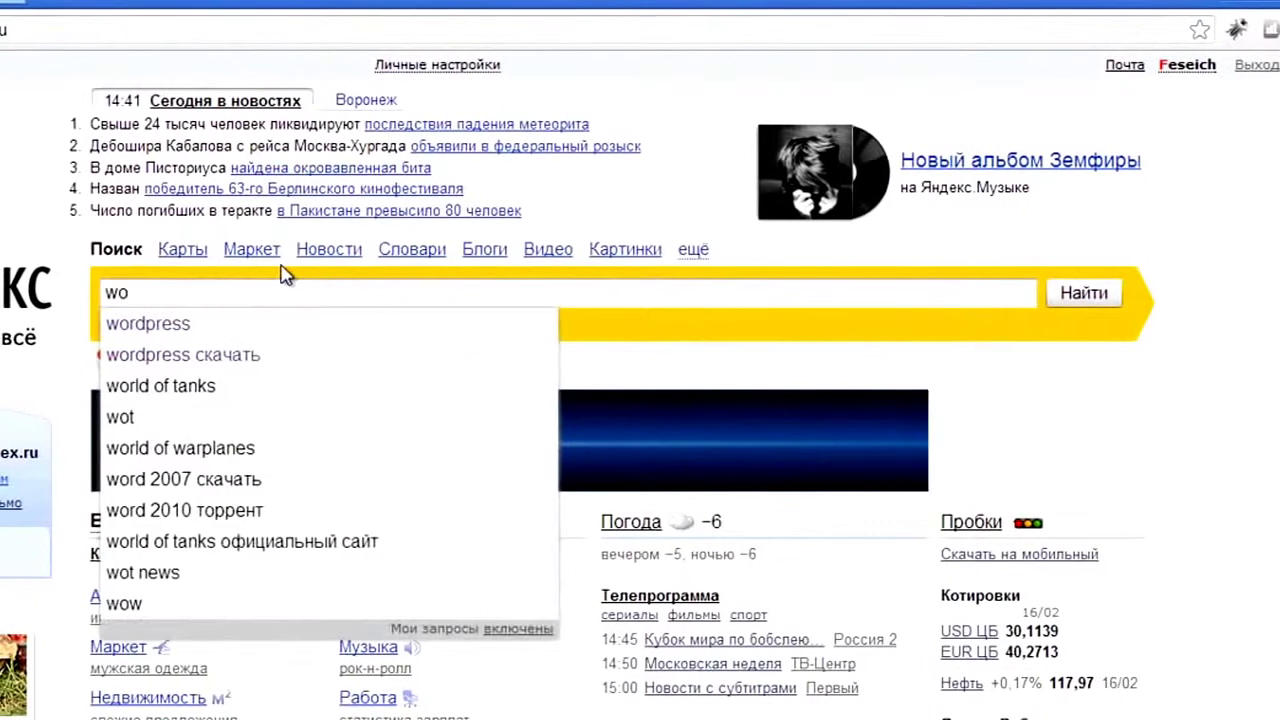
pyautogui.click(298, 322)
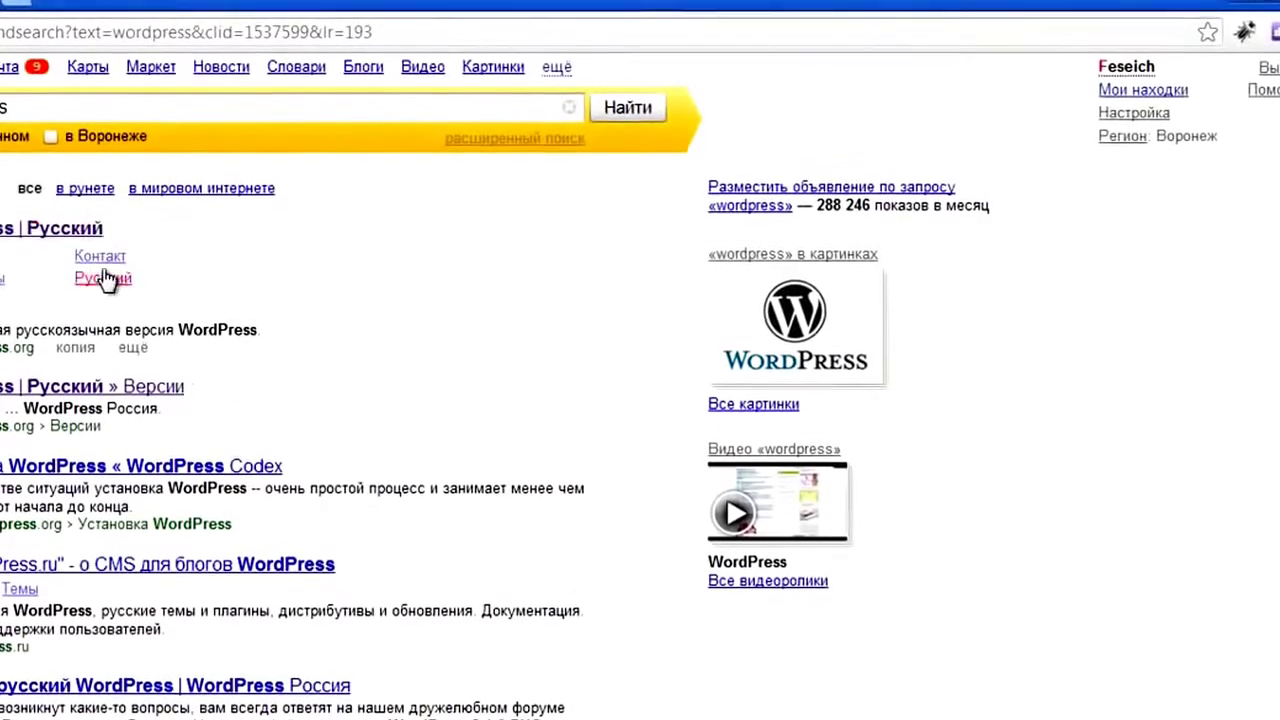
pyautogui.click(50, 228)
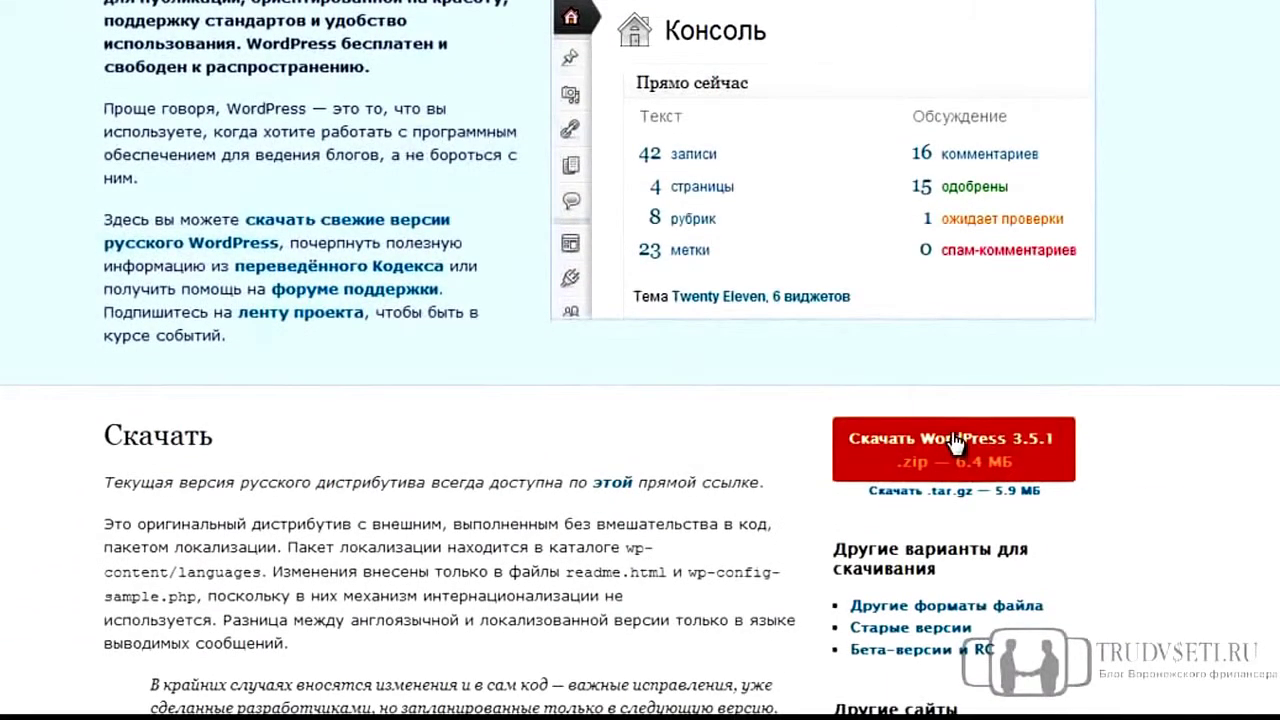
# Download the WordPress 3.5.1 zip archive and save it to the desktop (Рабочий стол)
pyautogui.click(912, 438)
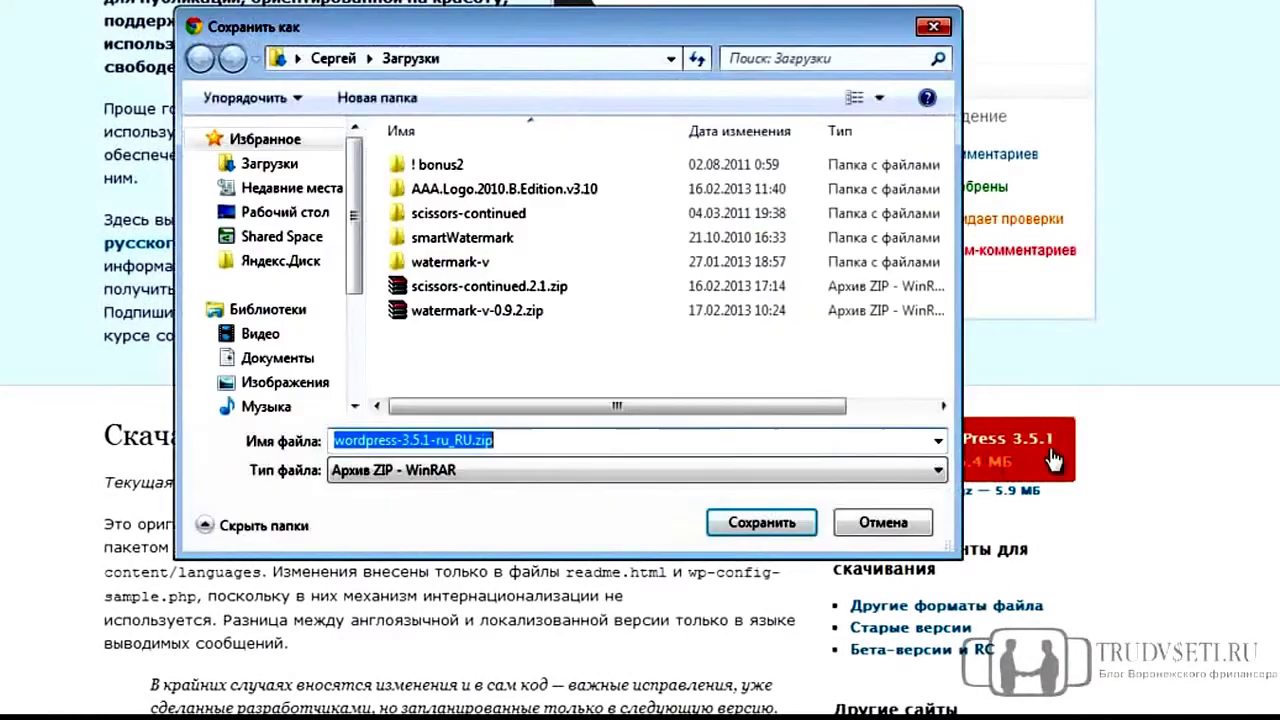
pyautogui.click(300, 213)
pyautogui.click(757, 522)
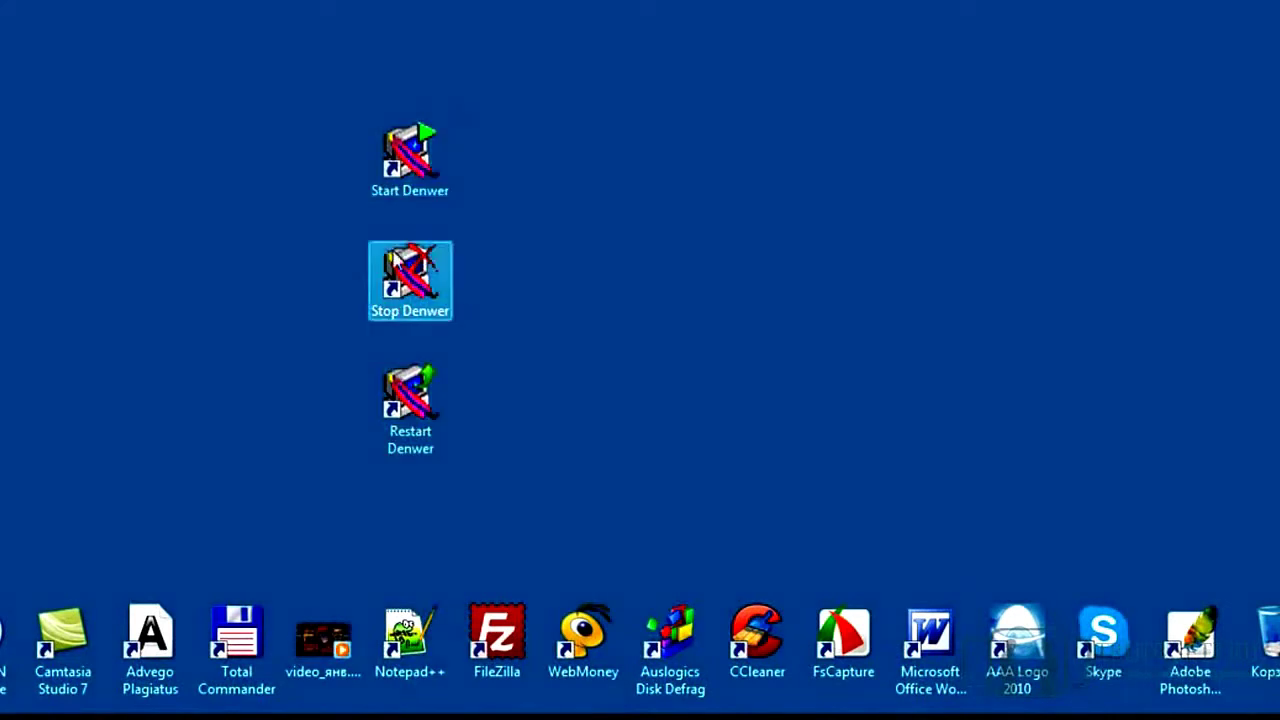
# Open drive D: and browse to the Webservers\home folder
pyautogui.press('super')
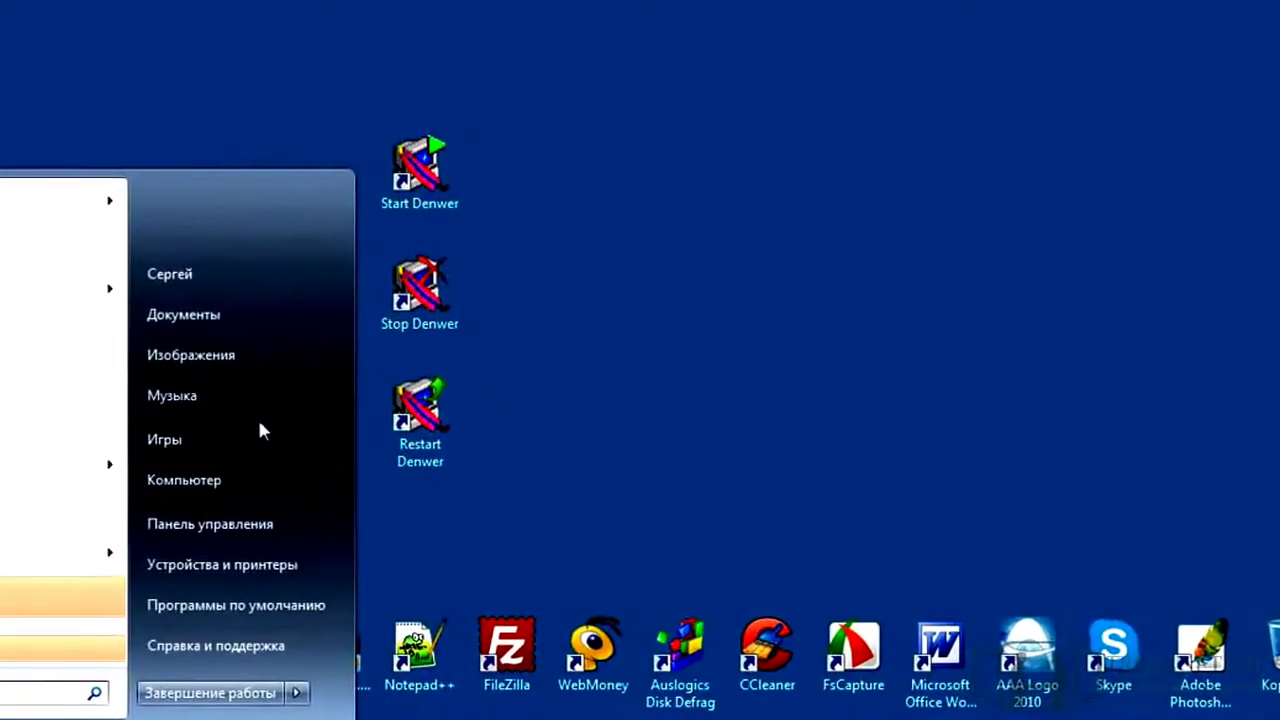
pyautogui.click(283, 500)
pyautogui.doubleClick(779, 124)
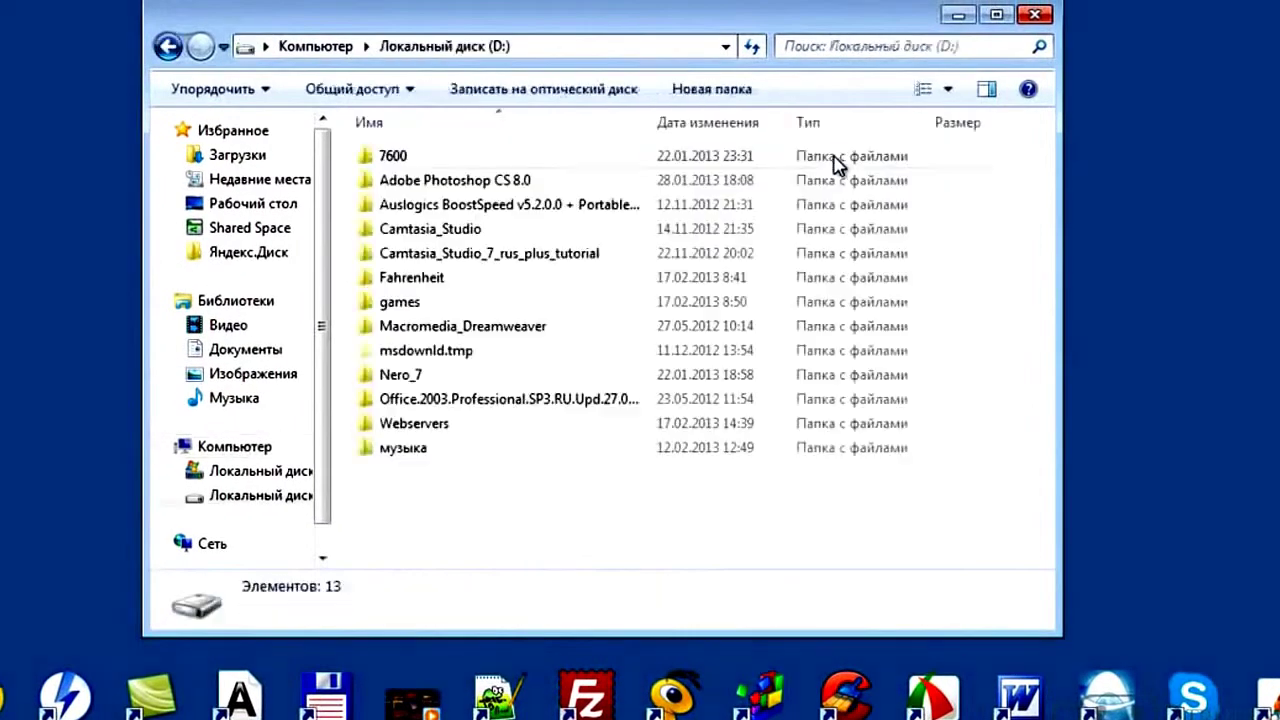
pyautogui.moveTo(722, 30); pyautogui.dragTo(1154, 18)
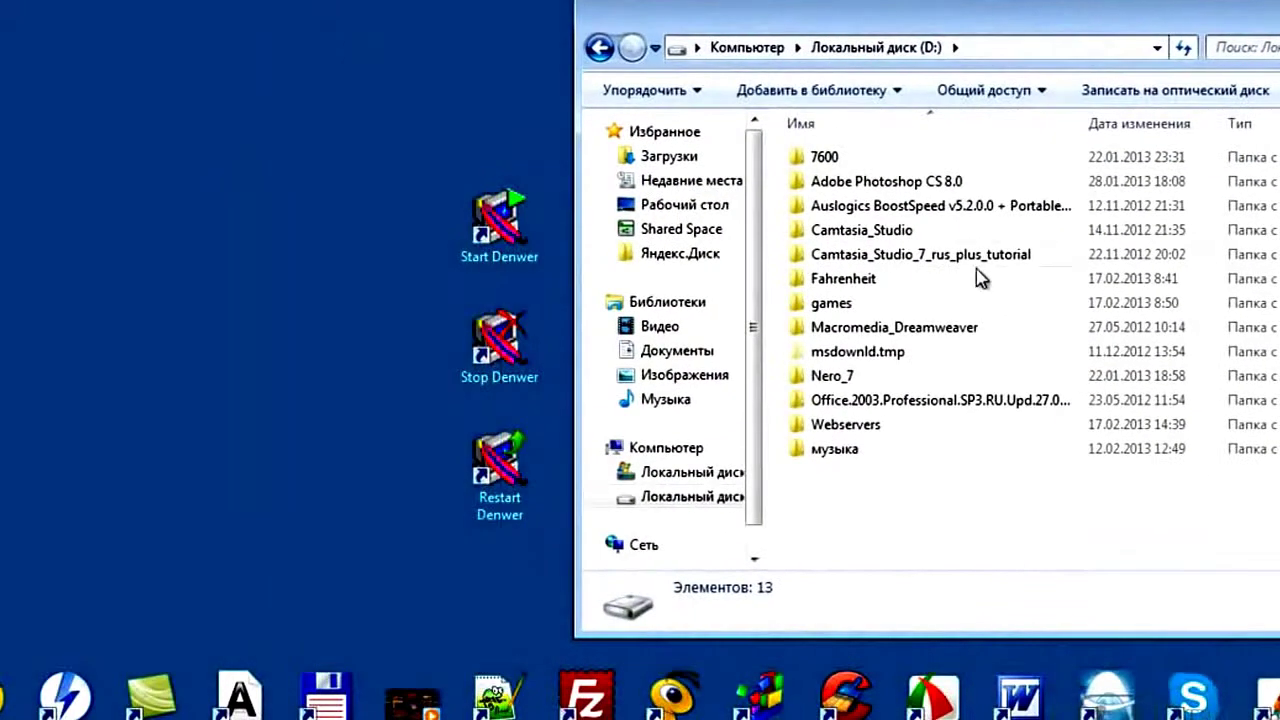
pyautogui.doubleClick(857, 425)
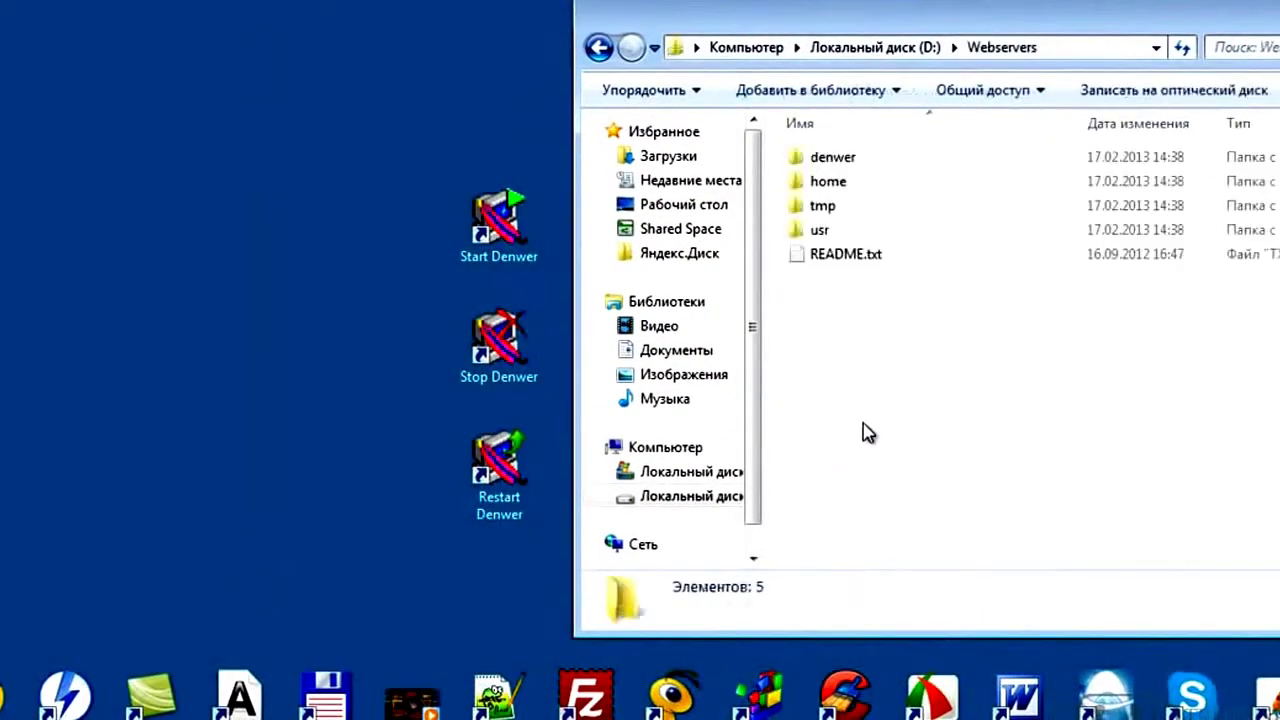
pyautogui.doubleClick(885, 187)
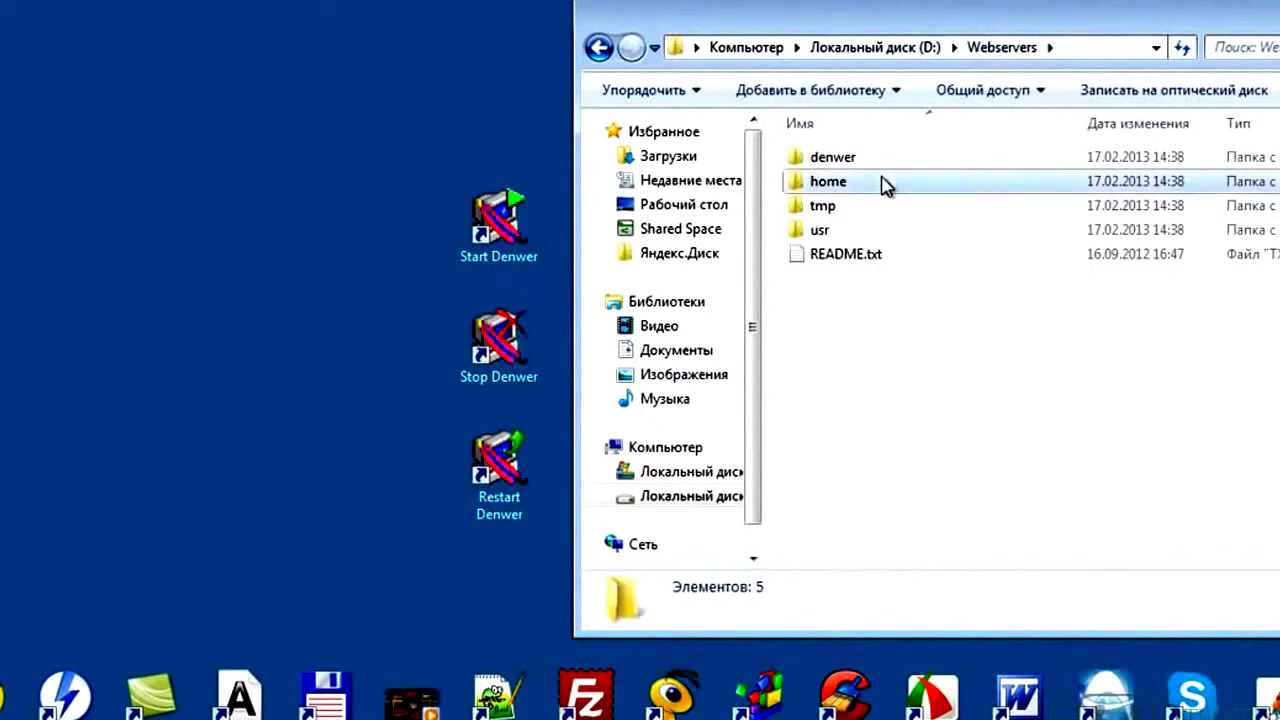
# Create a new folder named myblog.ru in home and open it
pyautogui.rightClick(831, 302)
pyautogui.moveTo(1078, 580)
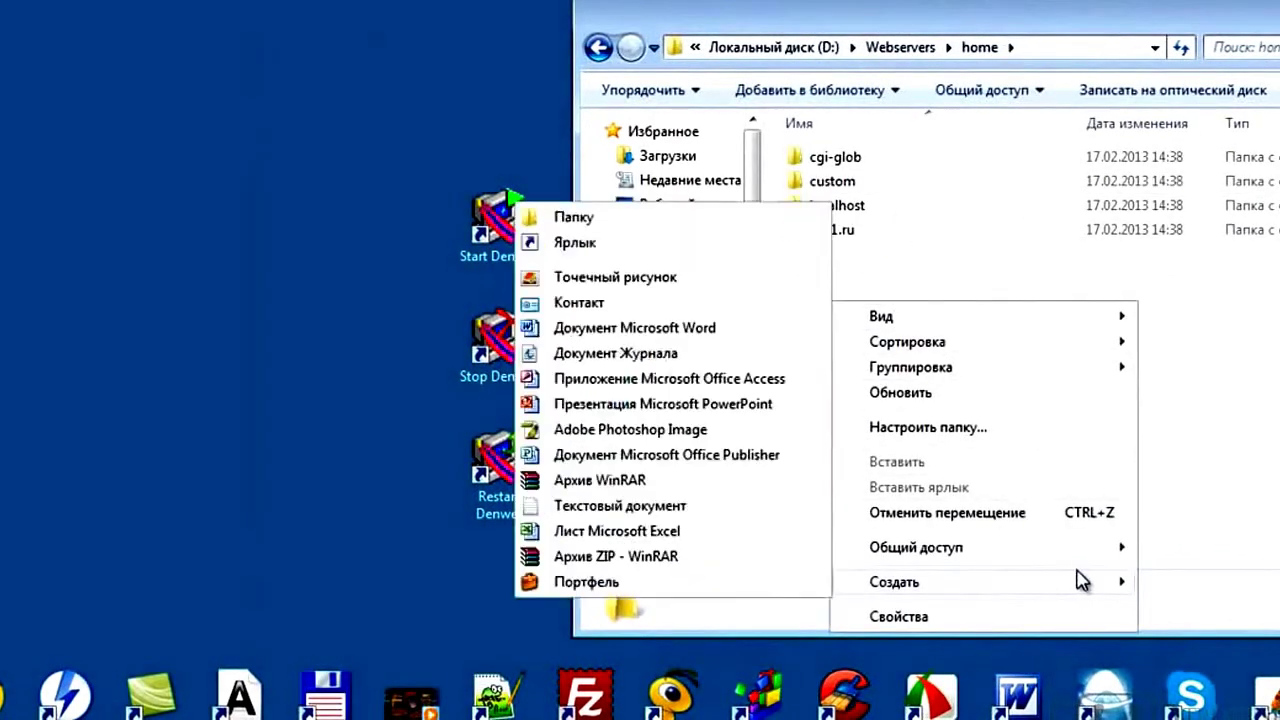
pyautogui.click(574, 217)
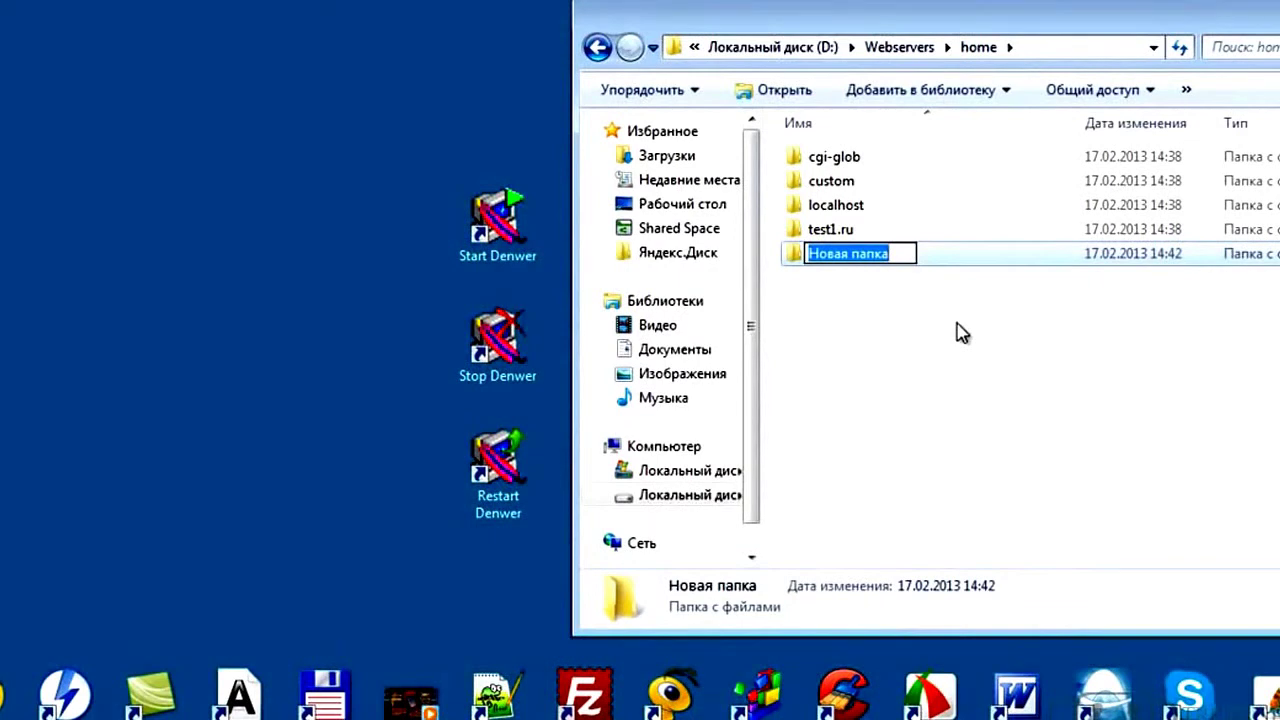
pyautogui.write('myb')
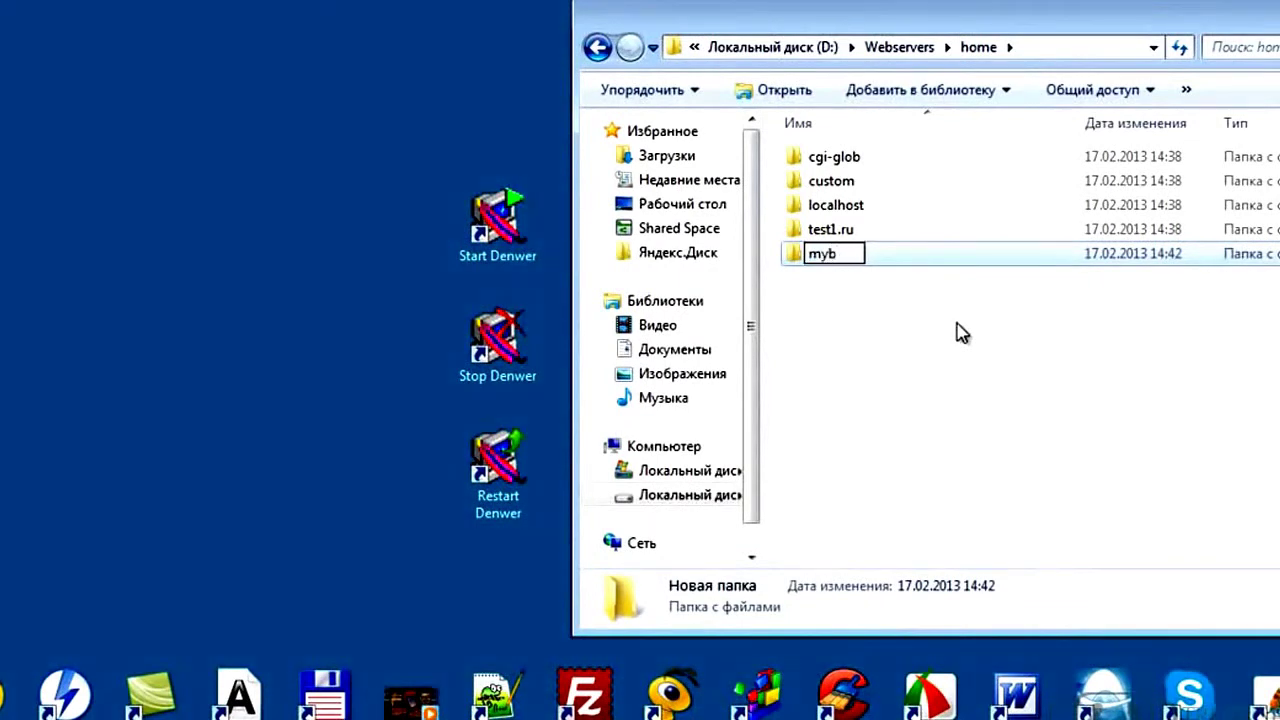
pyautogui.write('log.')
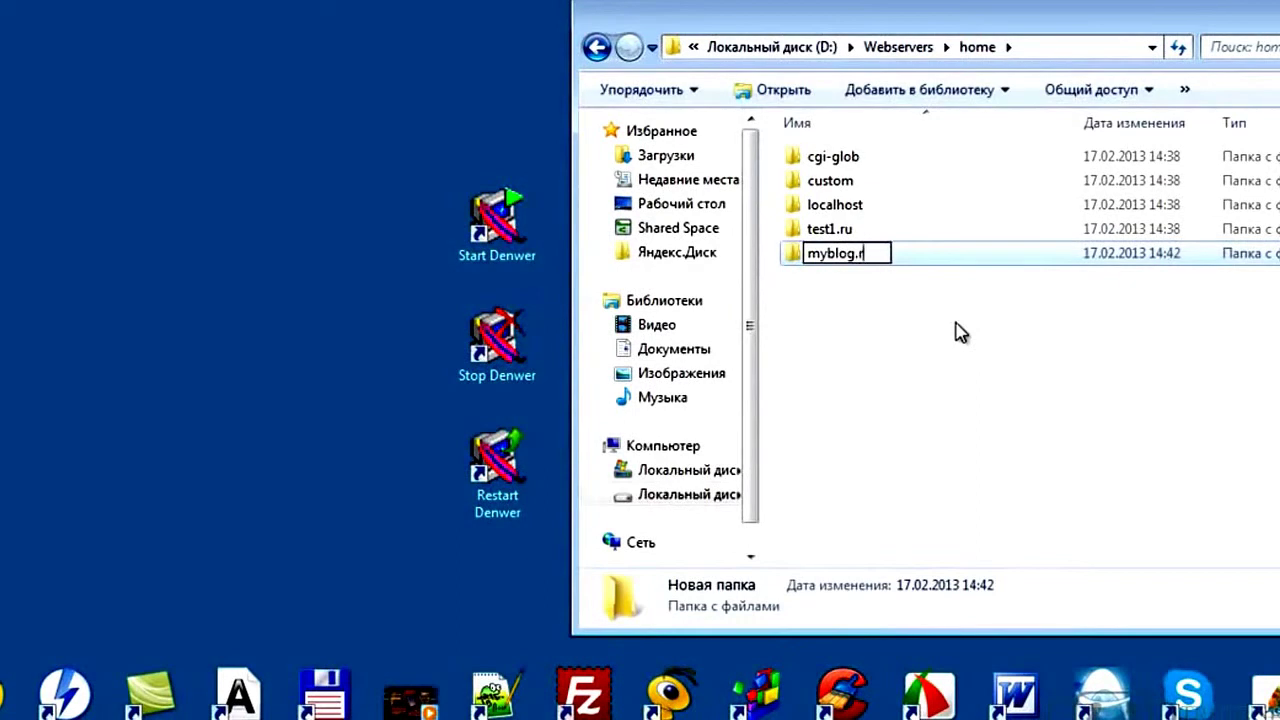
pyautogui.write('ru')
pyautogui.click(918, 330)
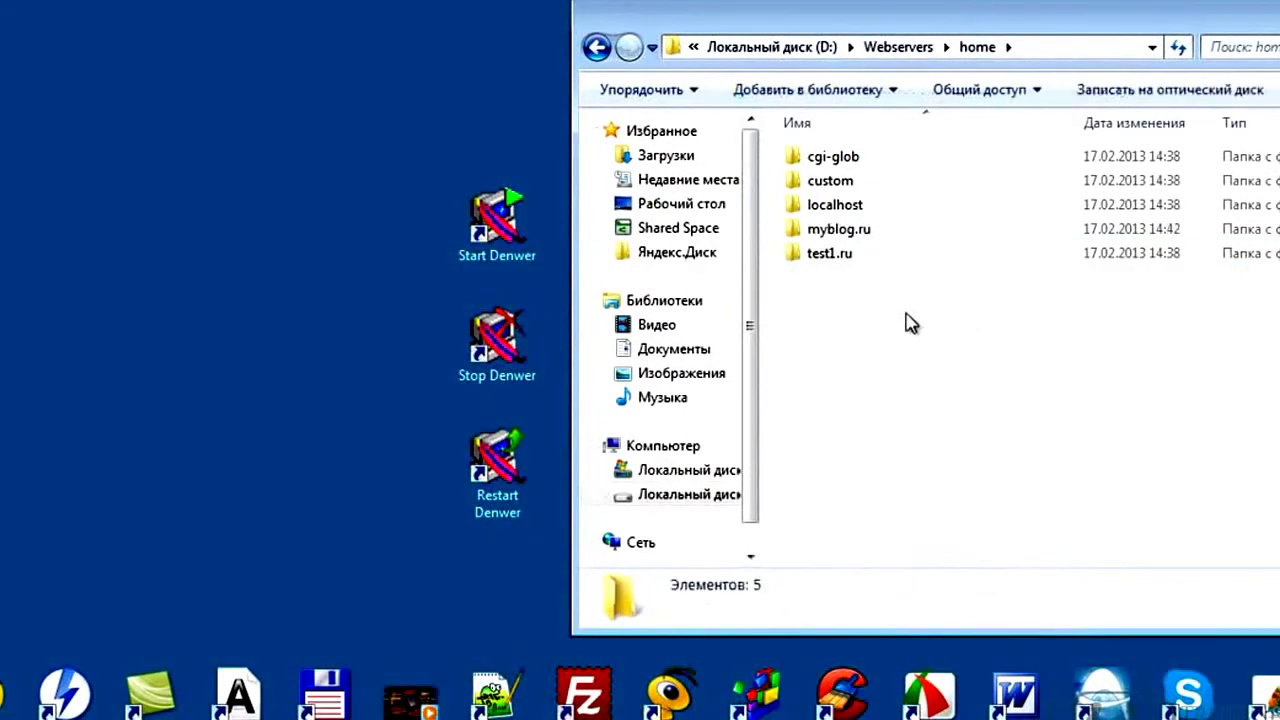
pyautogui.doubleClick(848, 238)
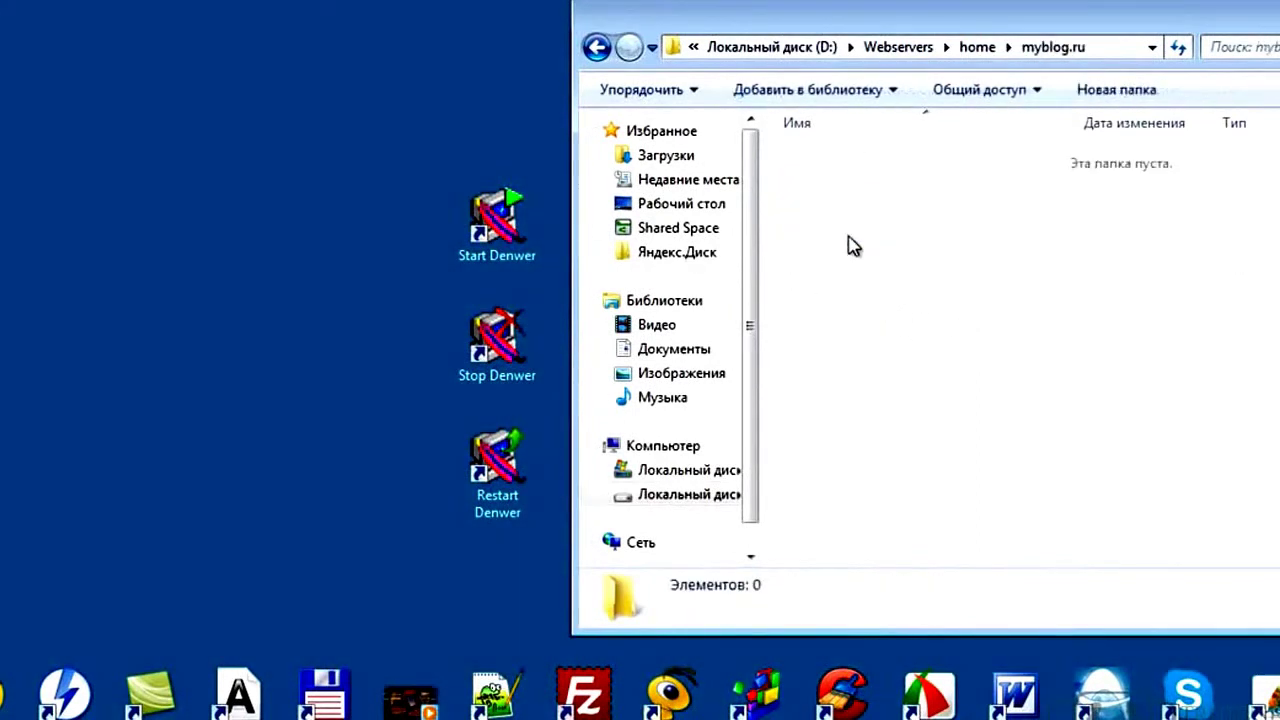
# Create a new folder named WWW inside myblog.ru
pyautogui.rightClick(849, 241)
pyautogui.moveTo(1134, 517)
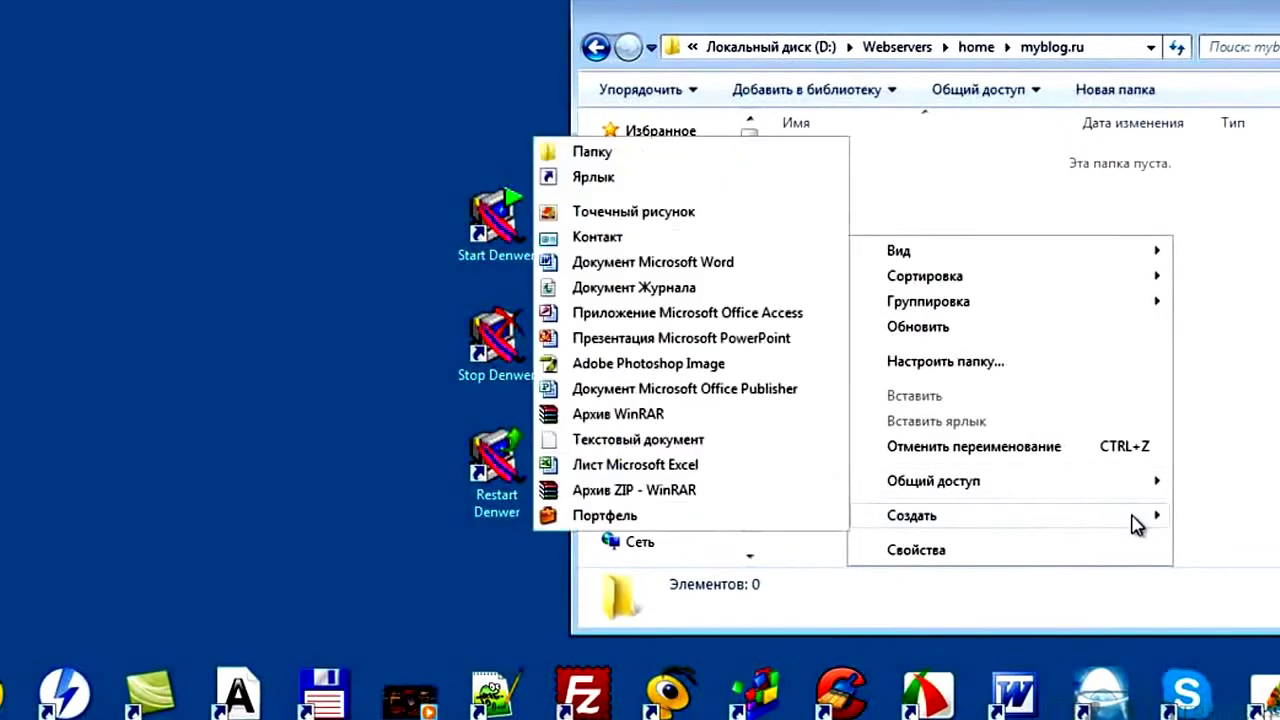
pyautogui.click(683, 154)
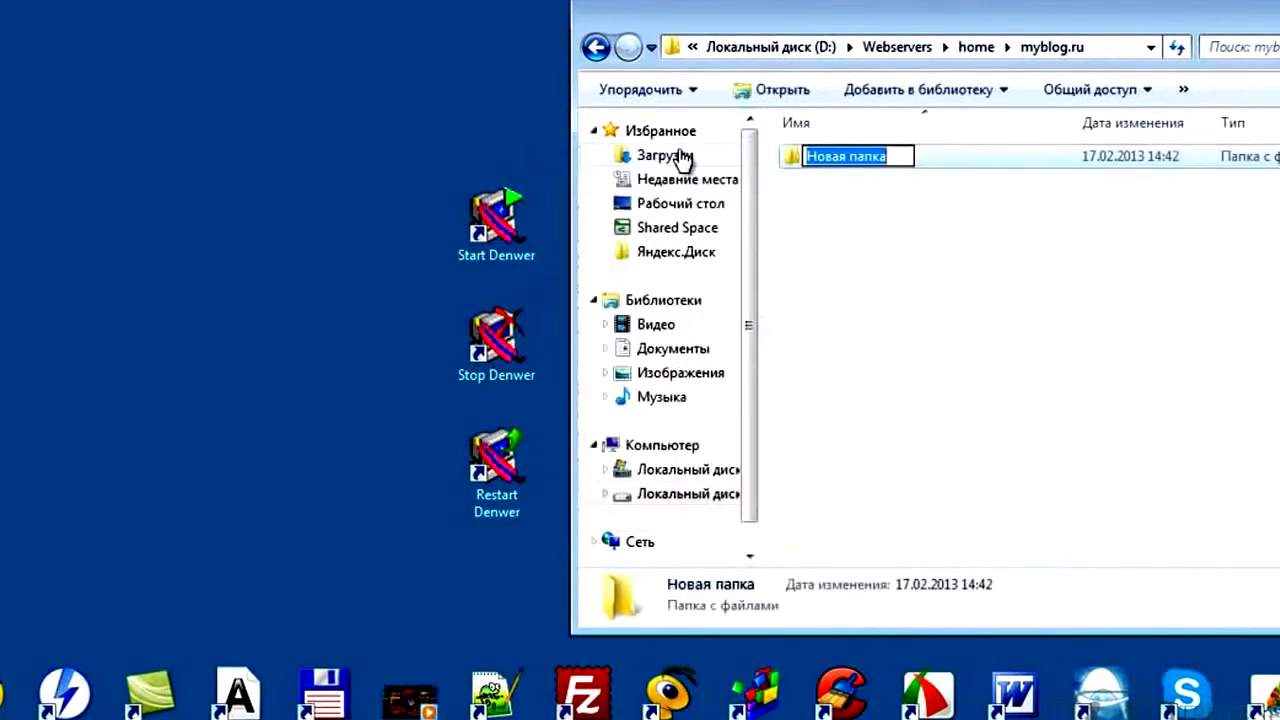
pyautogui.write('W')
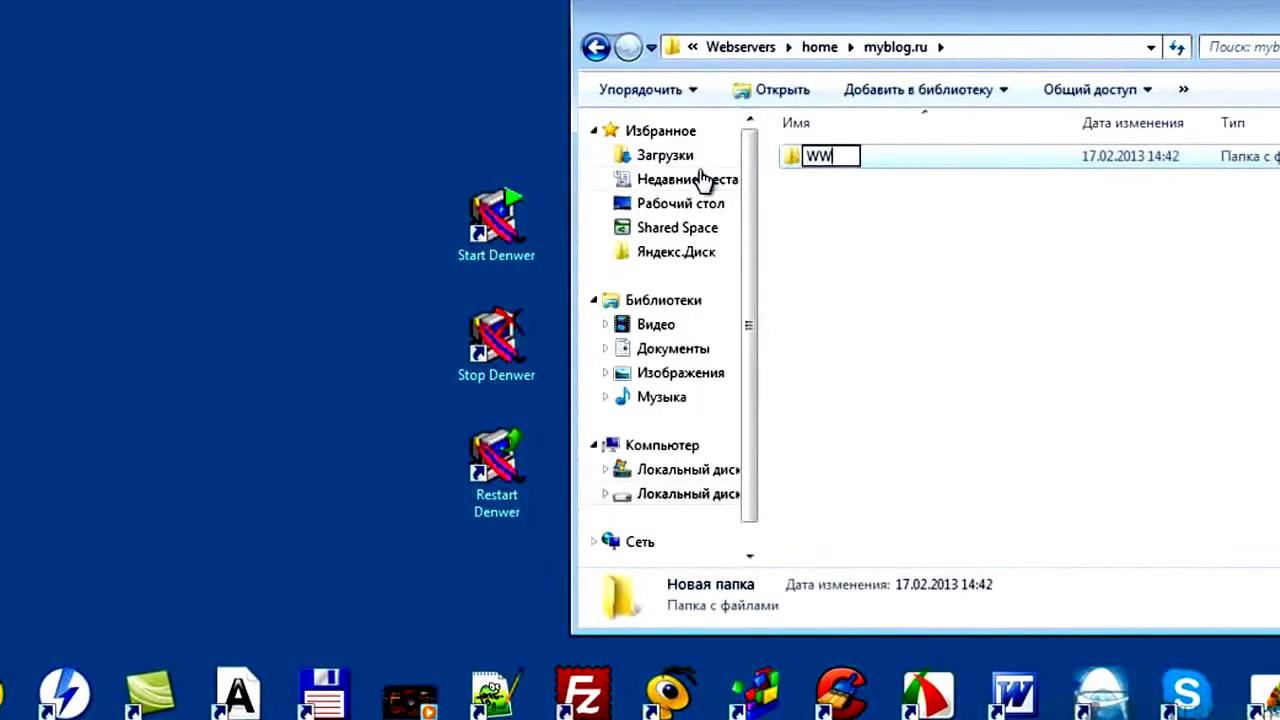
pyautogui.click(960, 298)
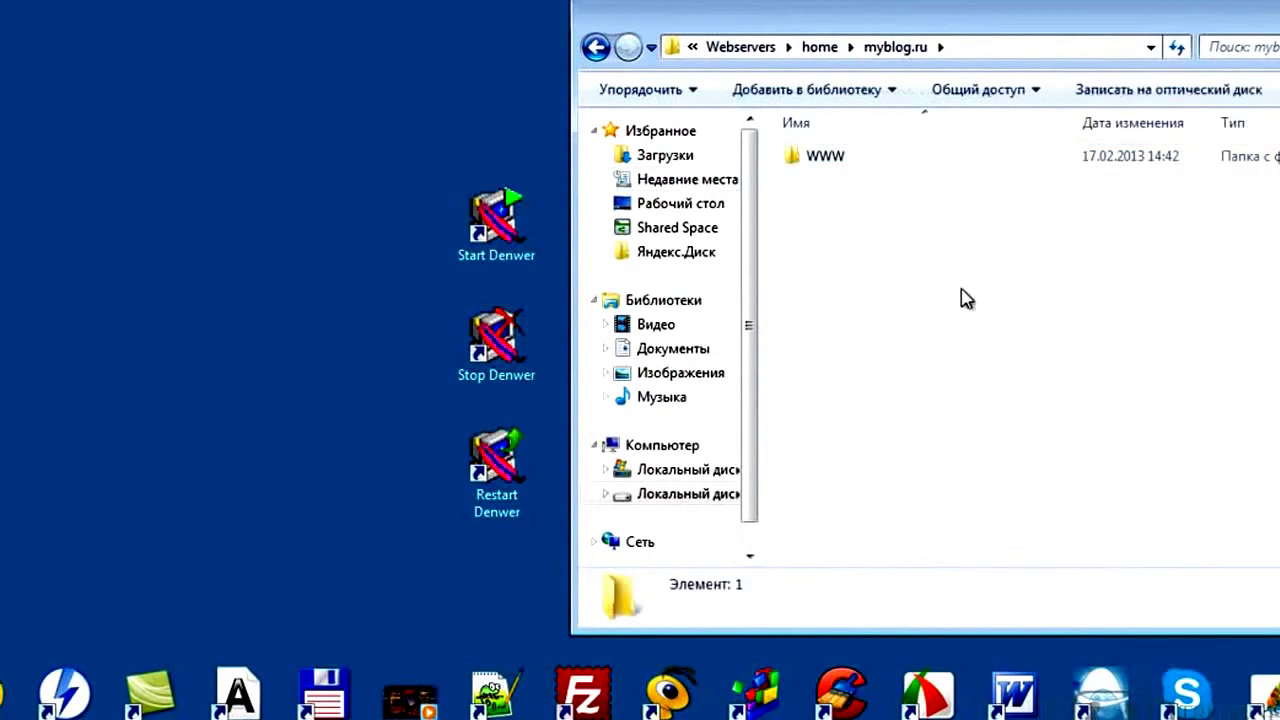
# Open WWW and extract the WordPress archive into the current folder
pyautogui.doubleClick(868, 170)
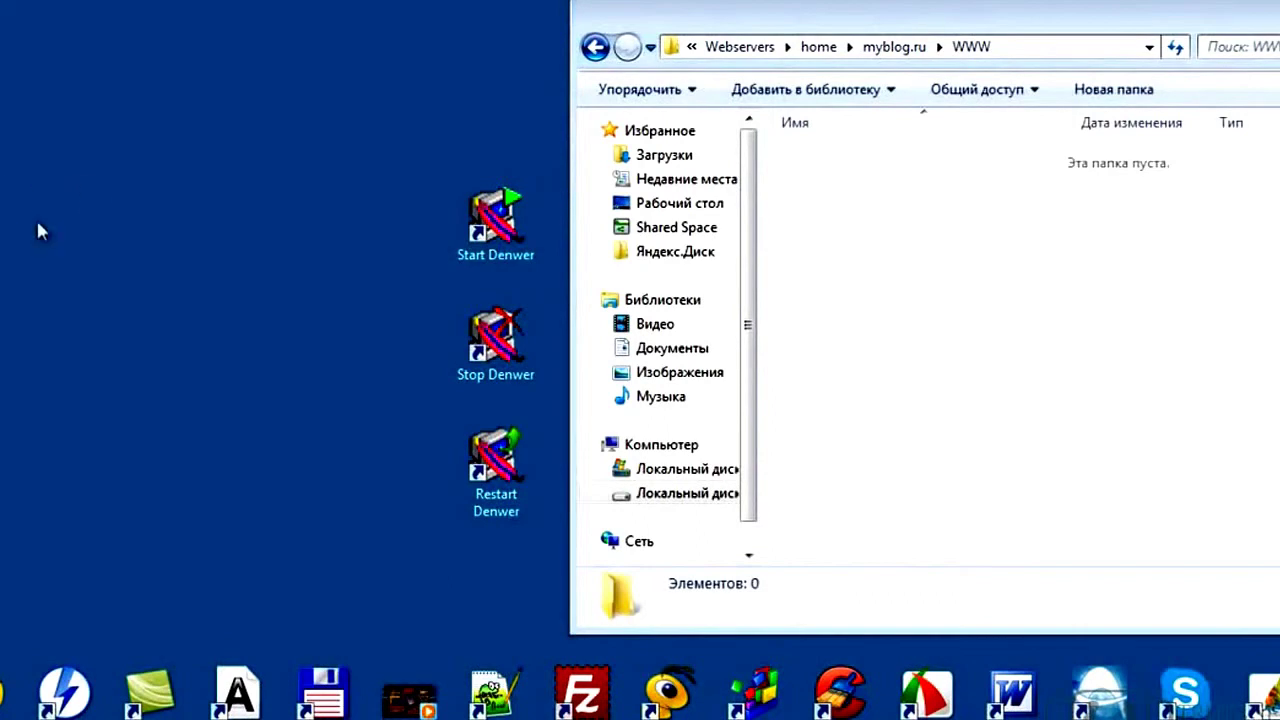
pyautogui.rightClick(0, 228)
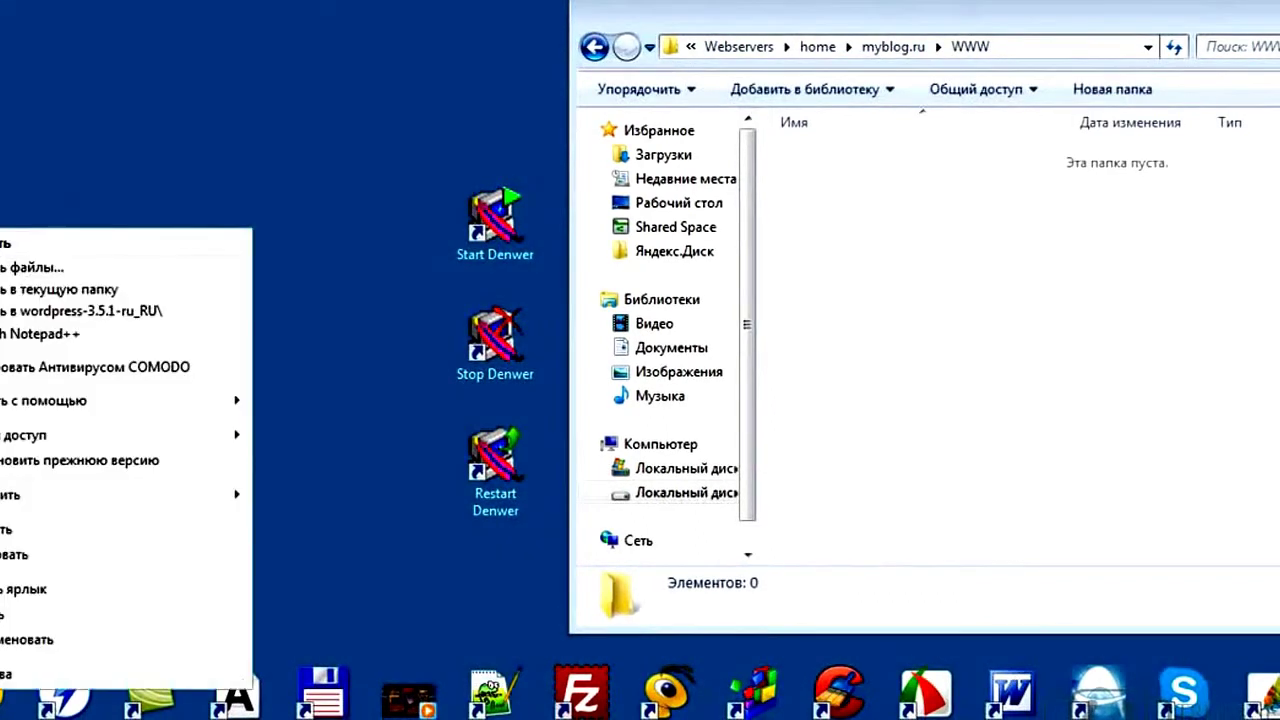
pyautogui.click(78, 288)
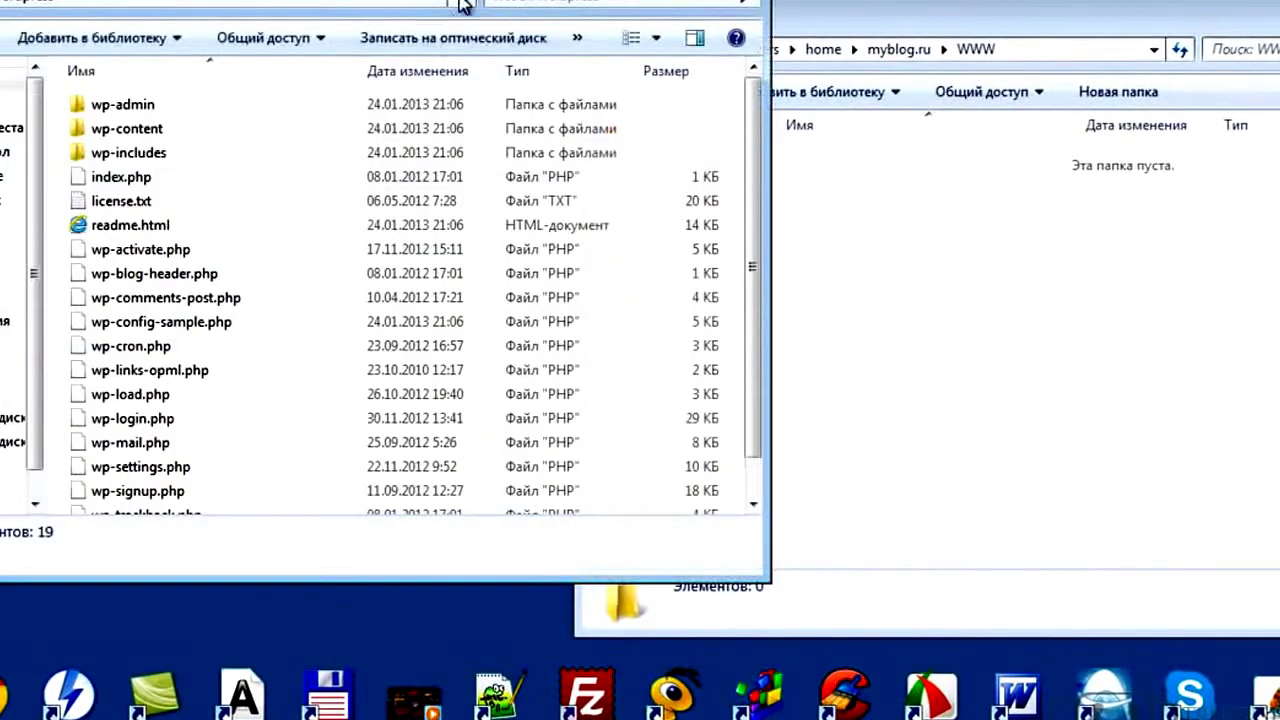
# Copy all WordPress items, wp-admin through xmlrpc.php, into the WWW folder
pyautogui.moveTo(460, 8); pyautogui.dragTo(0, 120)
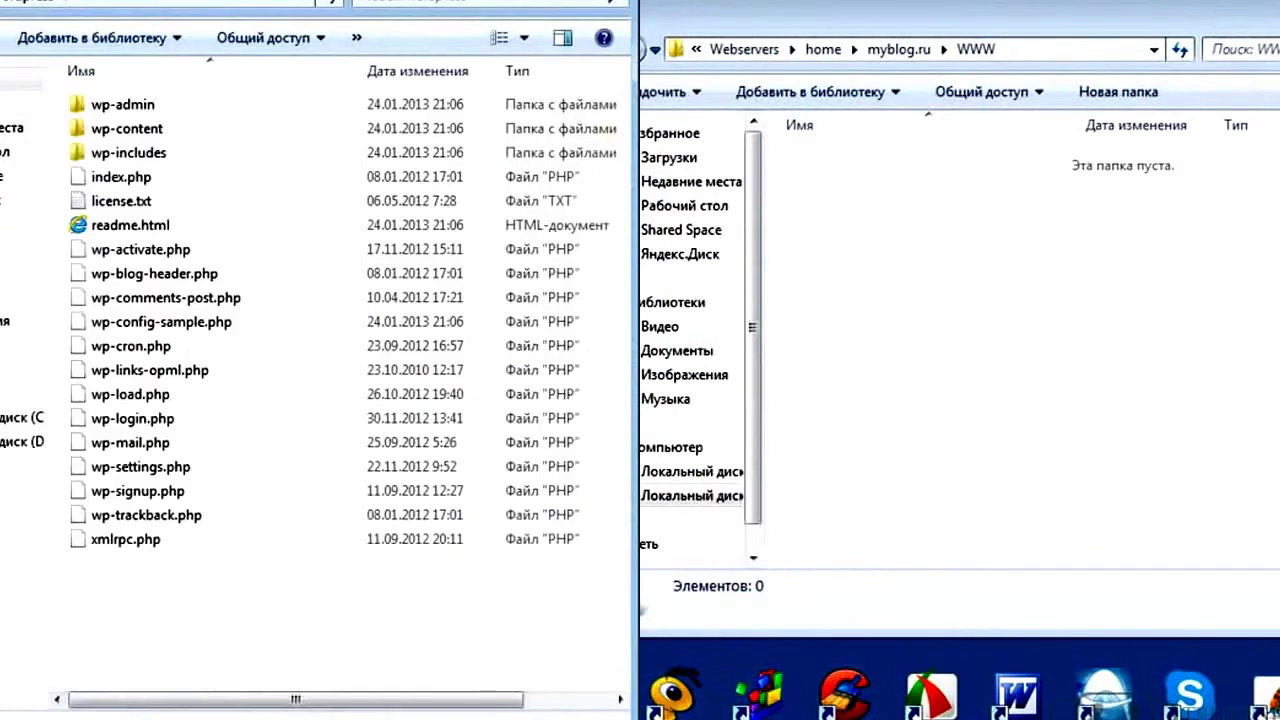
pyautogui.moveTo(798, 33); pyautogui.dragTo(925, 36)
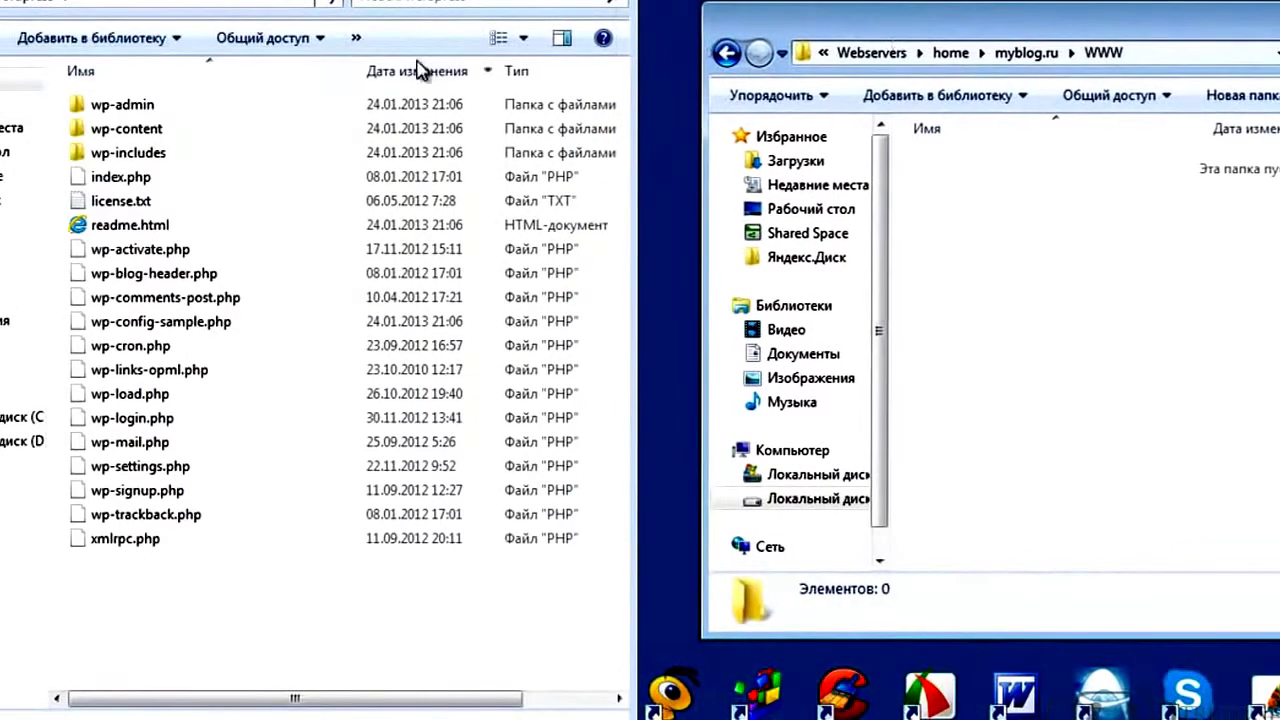
pyautogui.click(140, 106)
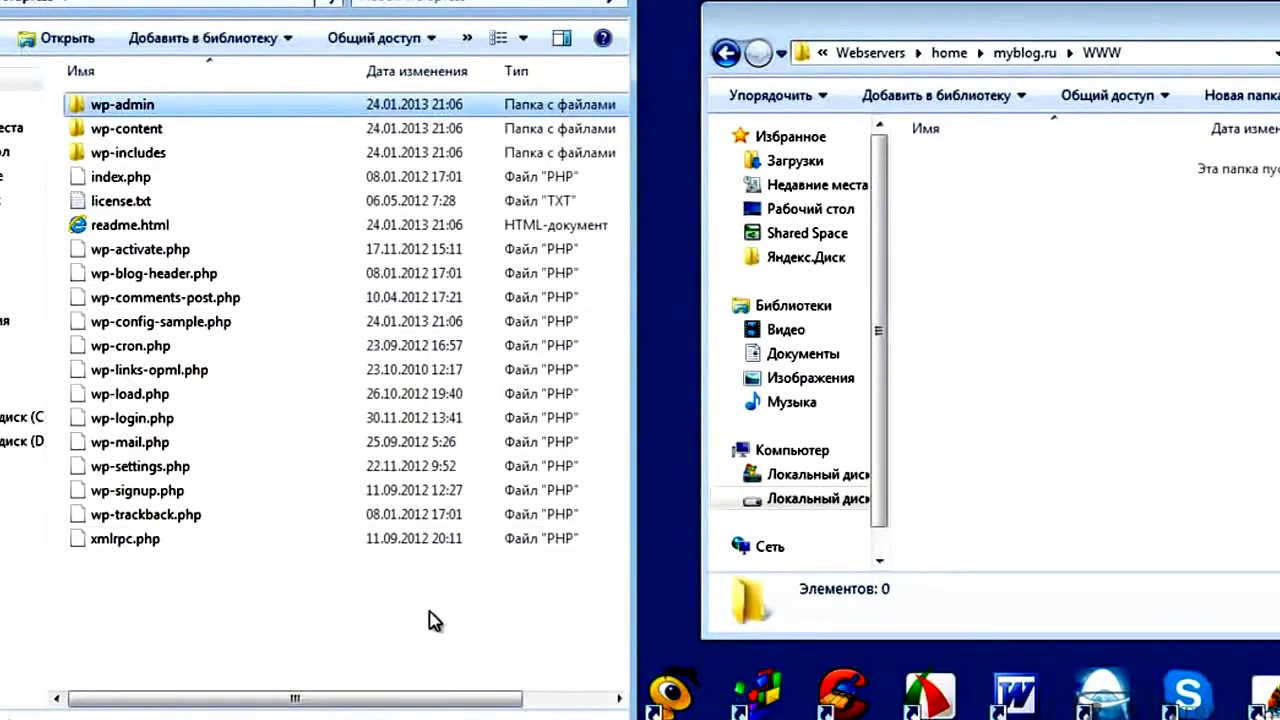
pyautogui.keyDown('shift'); pyautogui.click(115, 540); pyautogui.keyUp('shift')
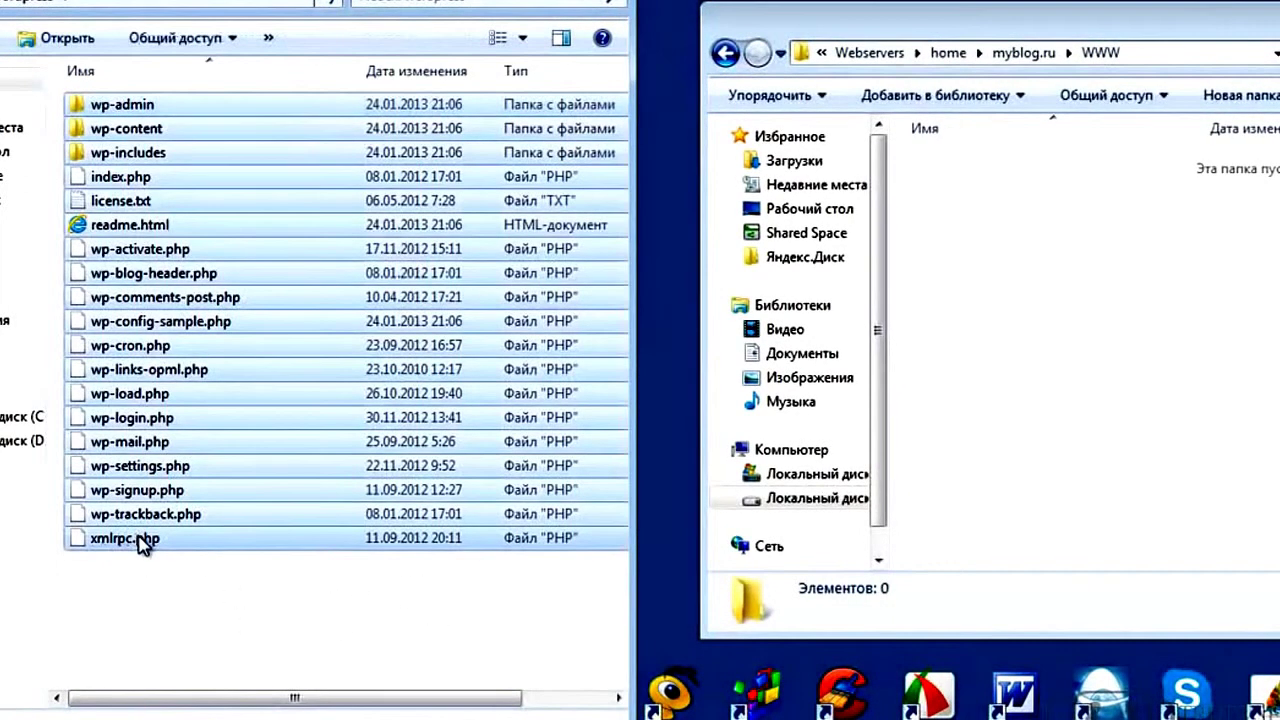
pyautogui.click(1157, 430)
pyautogui.hotkey('ctrl', 'v')
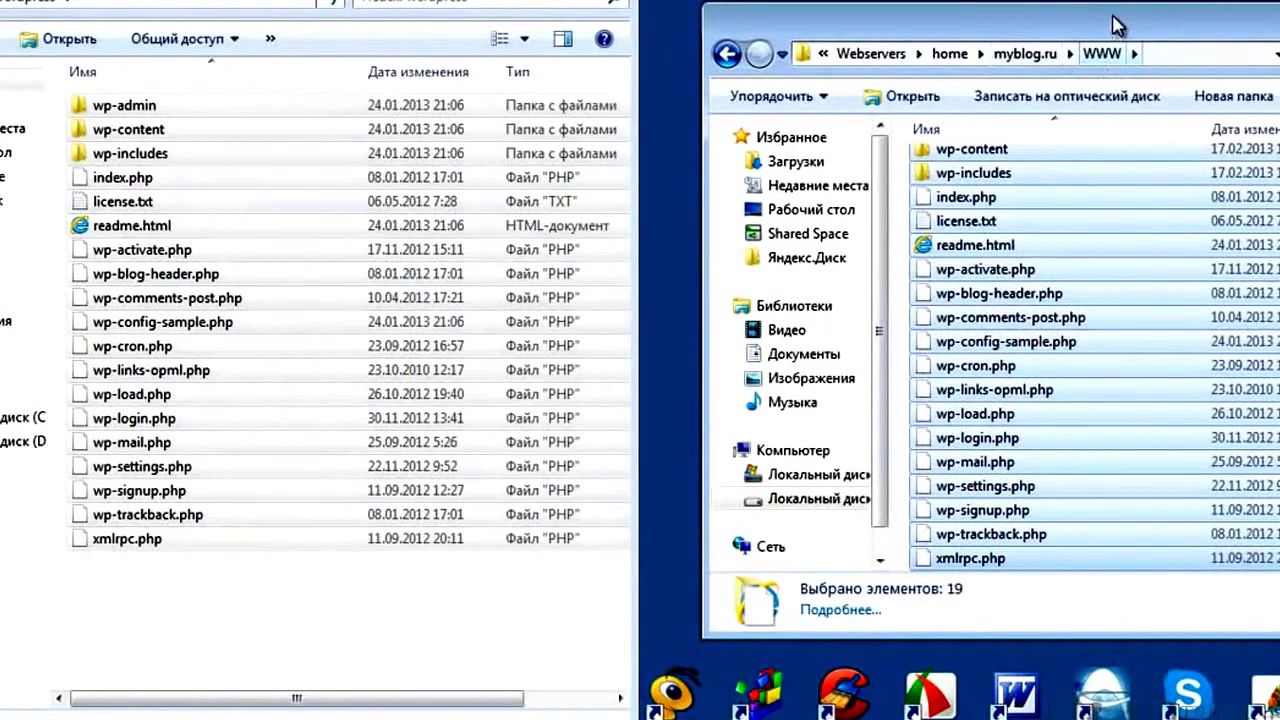
# Center the WWW window, select wp-config-sample.php, then minimise Explorer to the desktop
pyautogui.moveTo(1113, 22); pyautogui.dragTo(1020, 20)
pyautogui.moveTo(643, 3)
pyautogui.mouseDown()
pyautogui.moveTo(663, 3)
pyautogui.moveTo(645, 3)
pyautogui.mouseUp()
pyautogui.moveTo(770, 30); pyautogui.dragTo(440, 40)
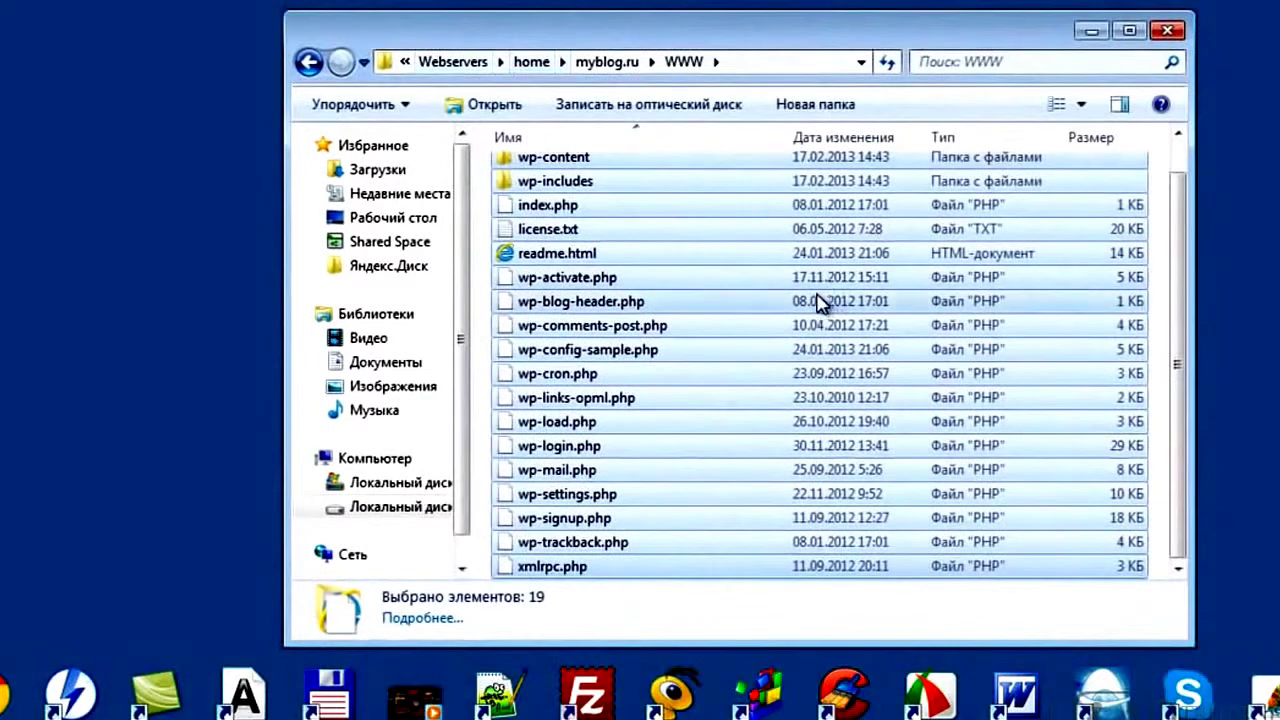
pyautogui.click(802, 352)
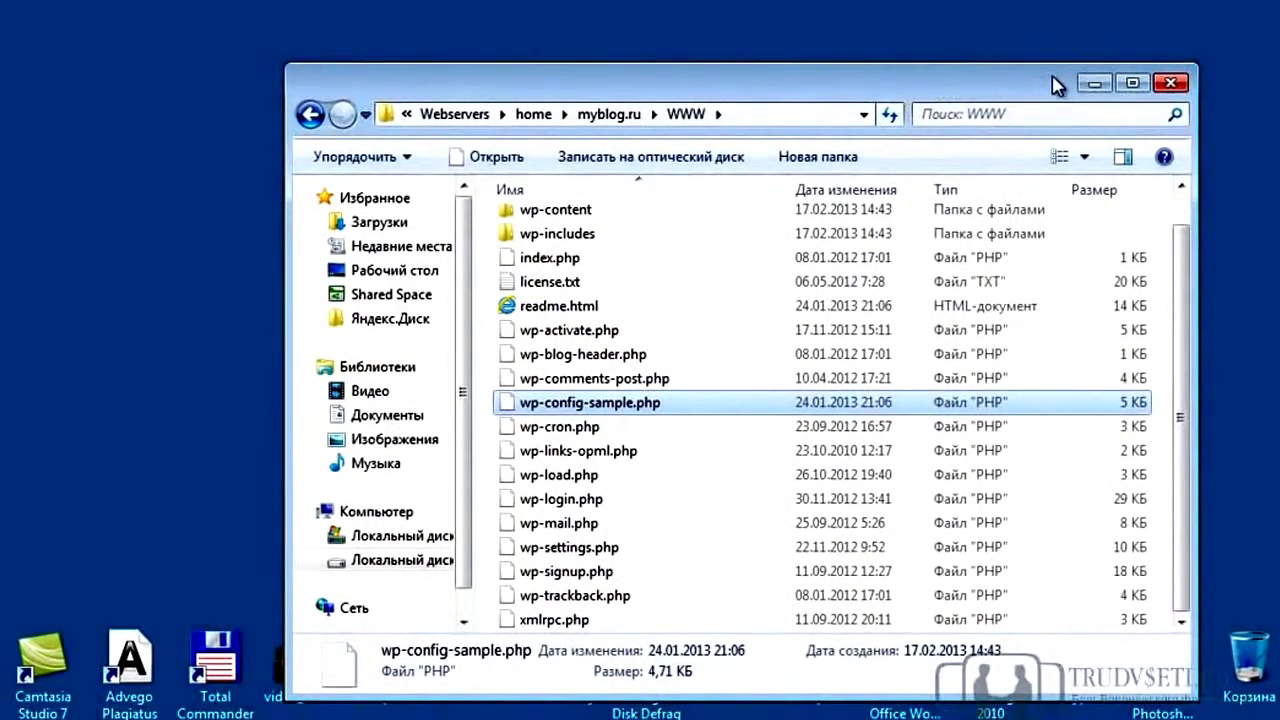
pyautogui.click(1094, 83)
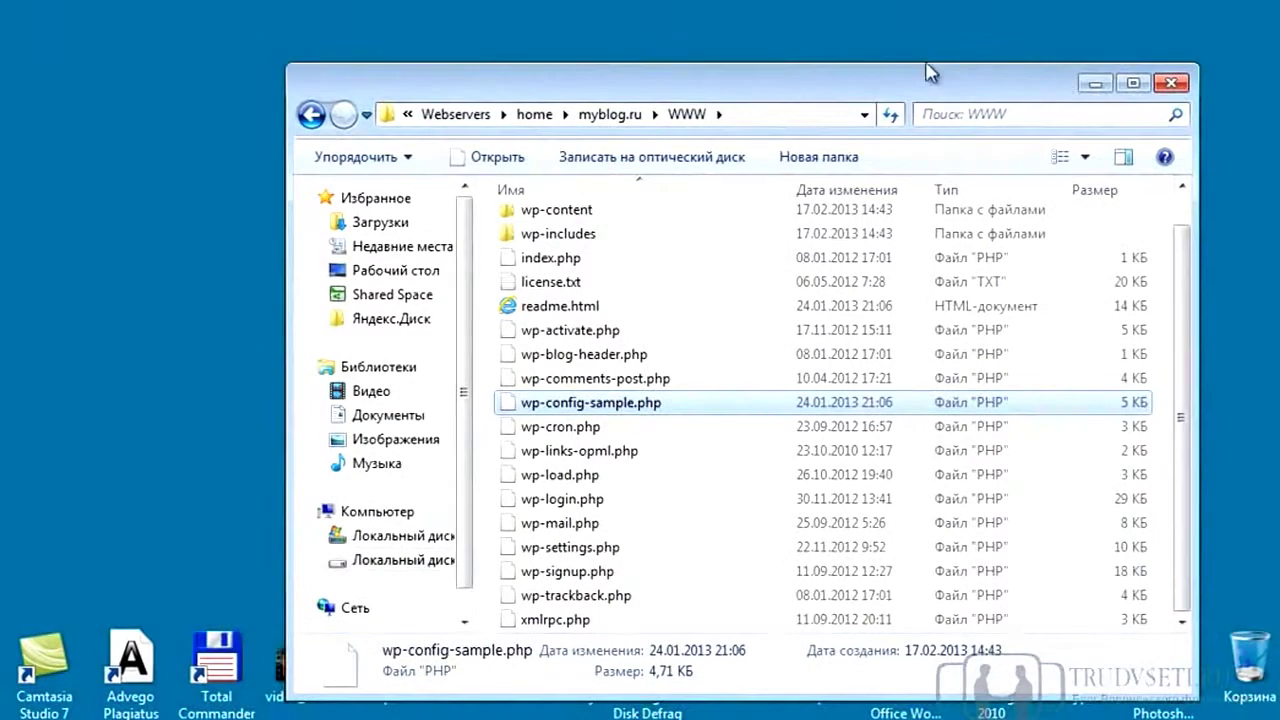
pyautogui.click(381, 190)
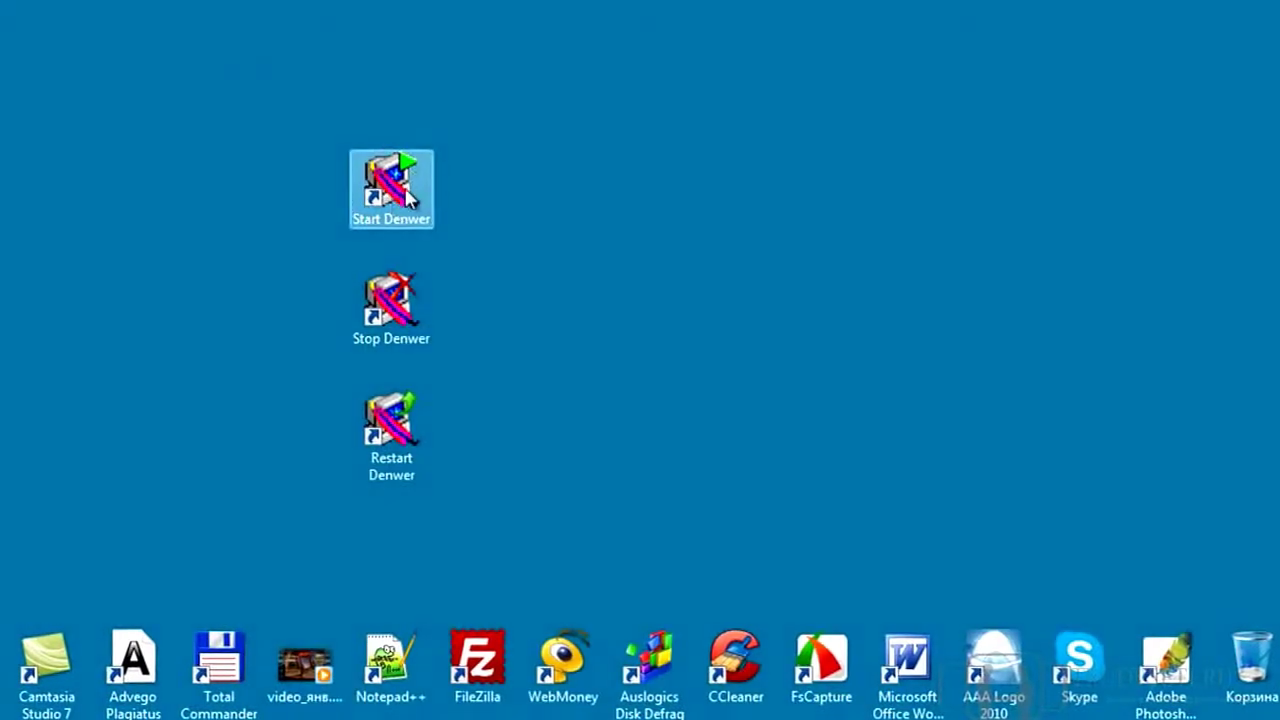
# Start Denwer from its desktop shortcut and launch Google Chrome
pyautogui.doubleClick(379, 186)
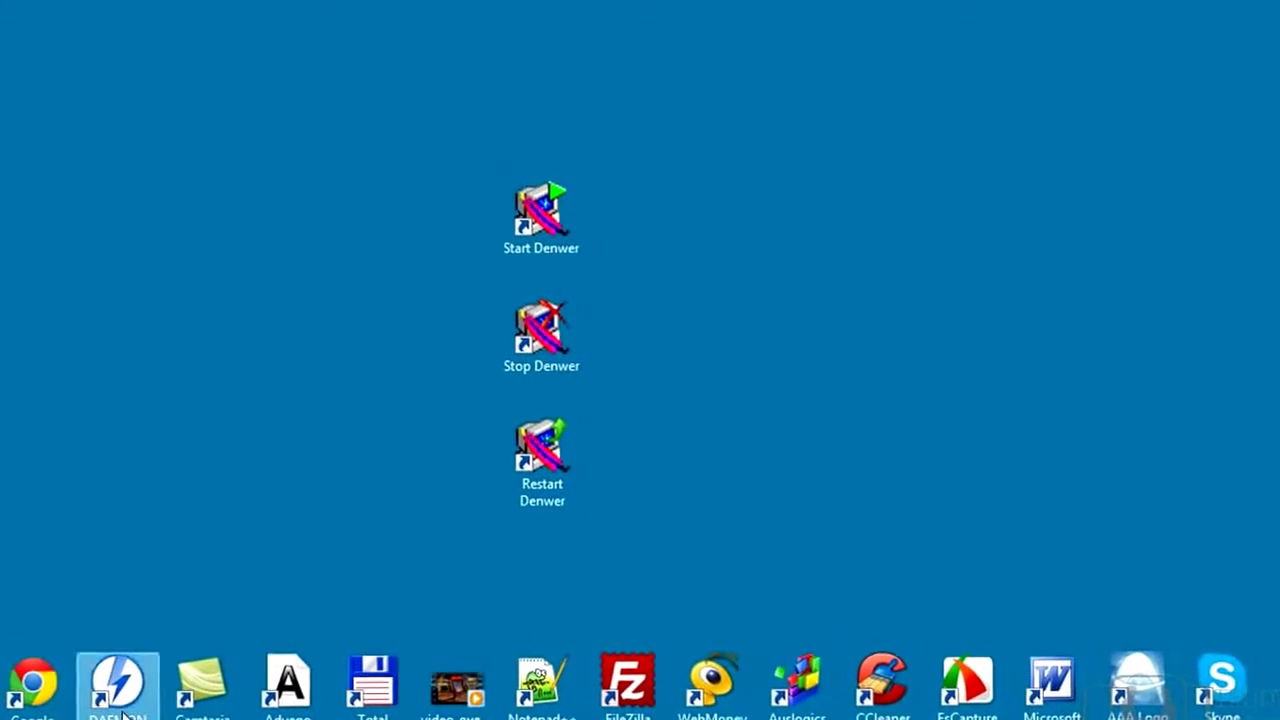
pyautogui.doubleClick(55, 684)
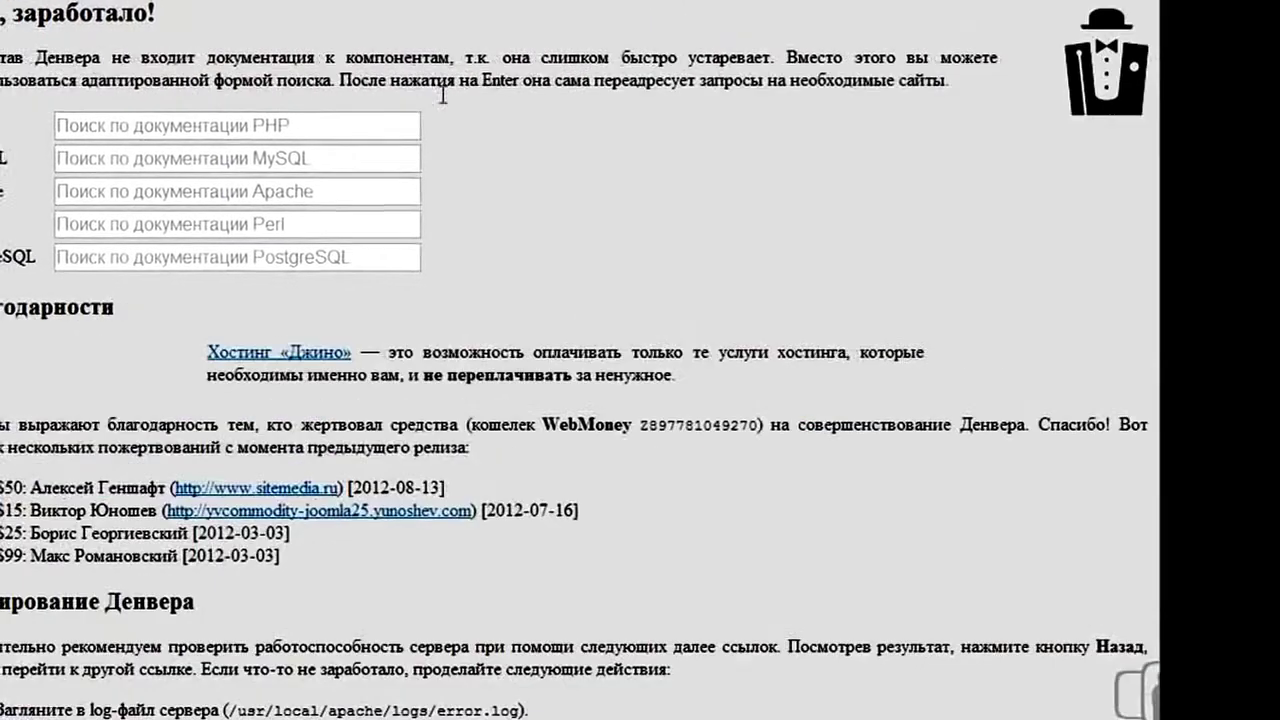
# Scroll the localhost/denwer test page to its links and open phpMyAdmin
pyautogui.scroll(-6, 429, 294)
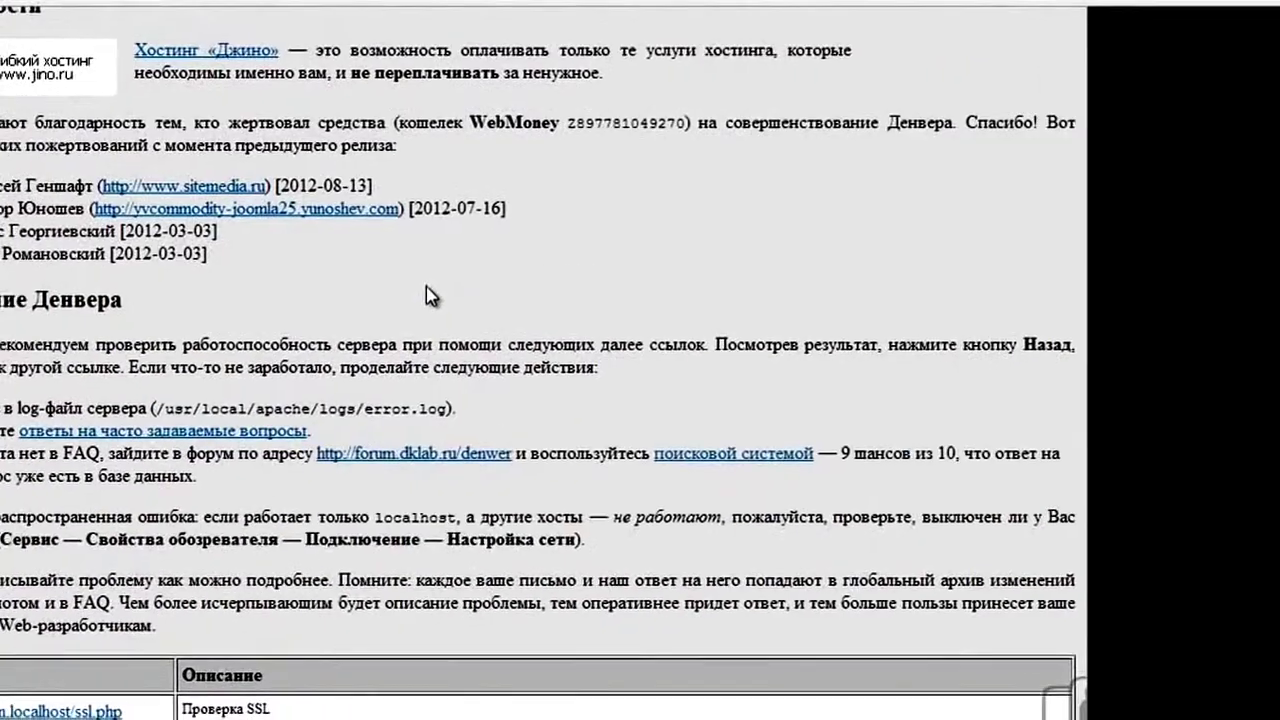
pyautogui.scroll(-2, 521, 310)
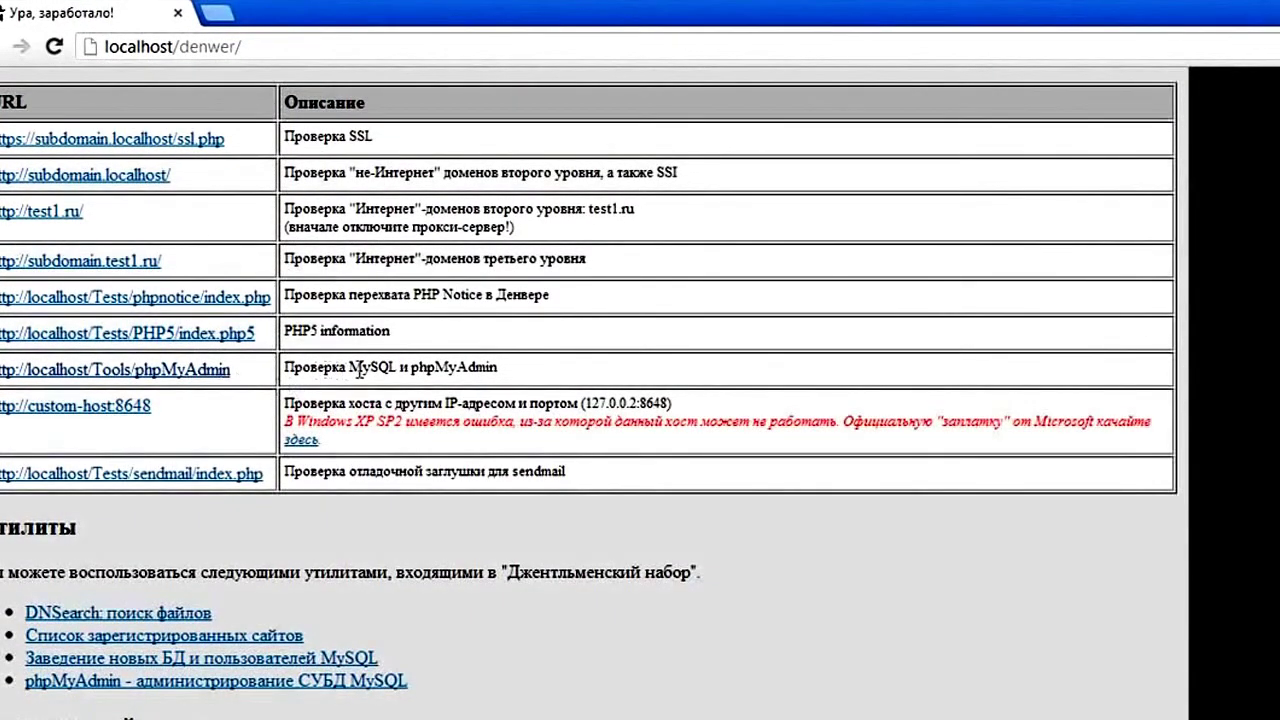
pyautogui.click(205, 370)
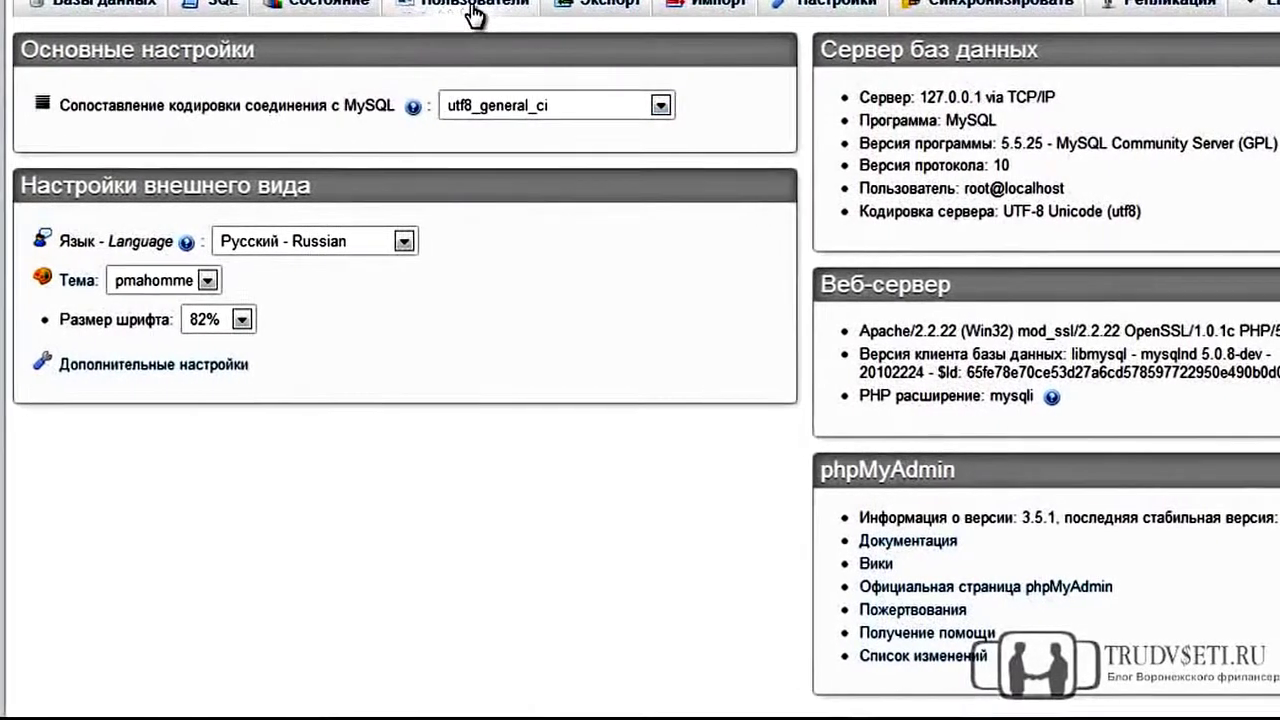
# Start adding a MySQL user named myblog restricted to the local host
pyautogui.click(474, 10)
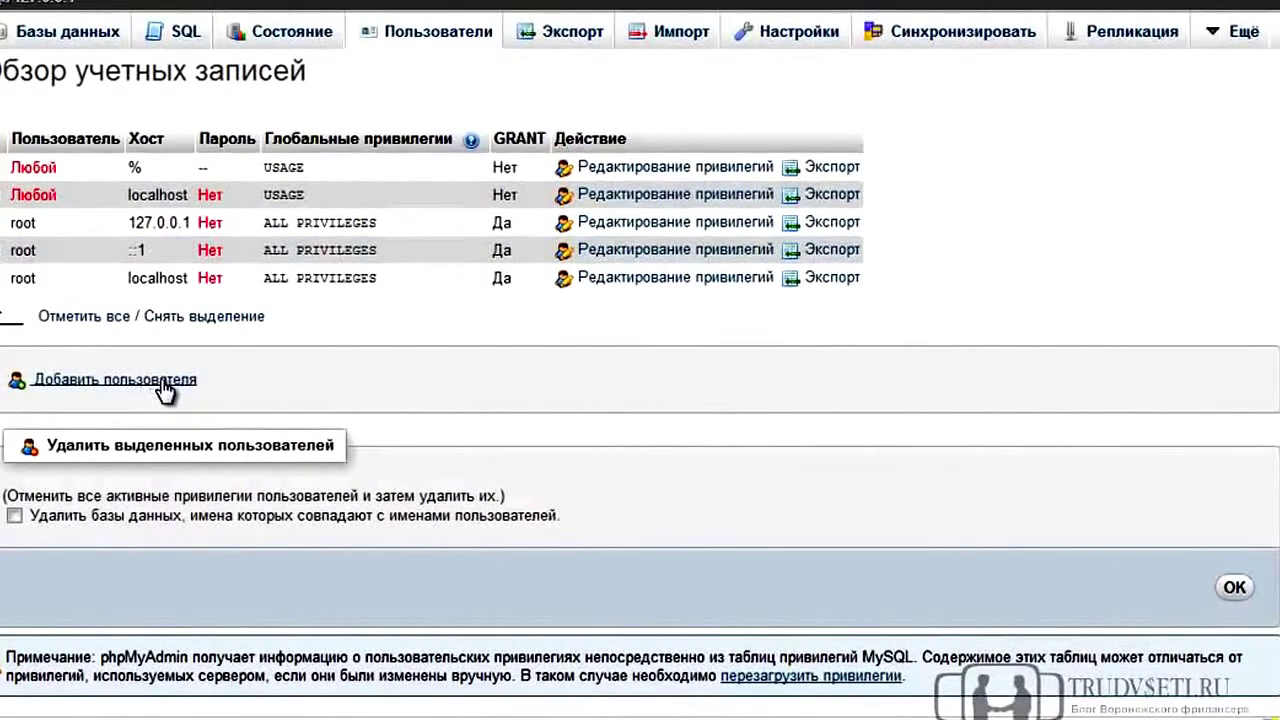
pyautogui.click(161, 384)
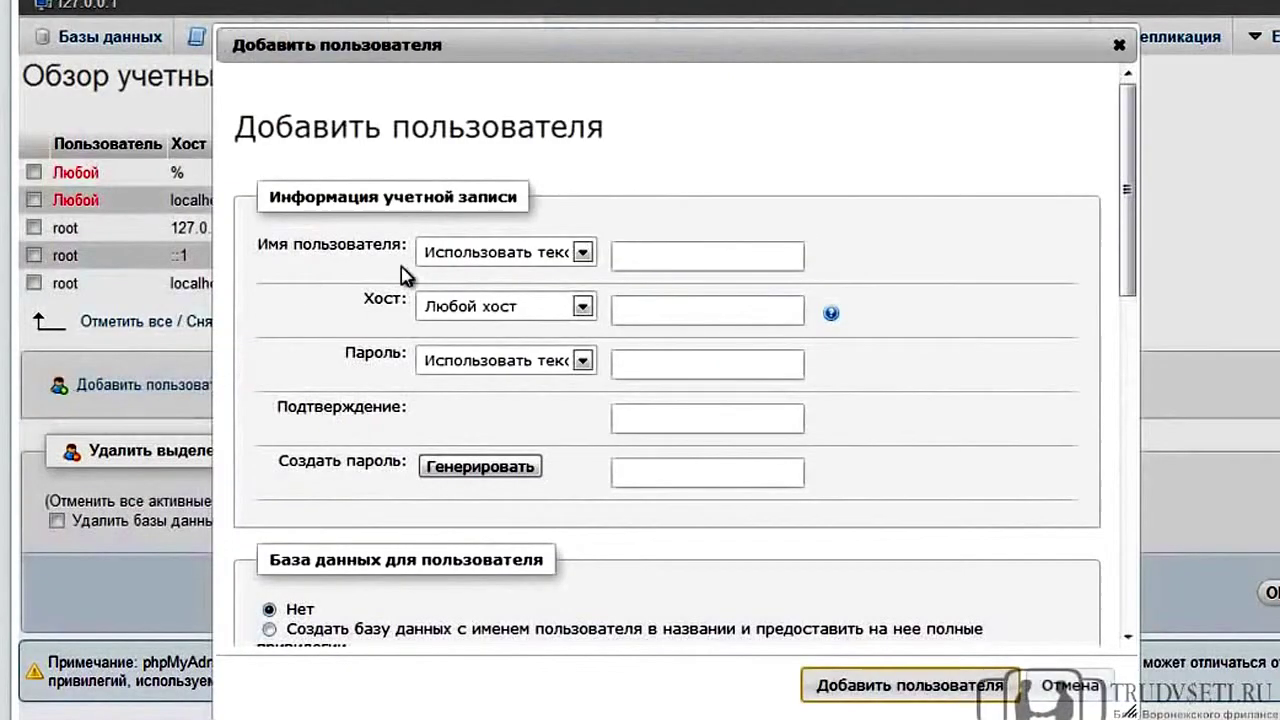
pyautogui.click(645, 256)
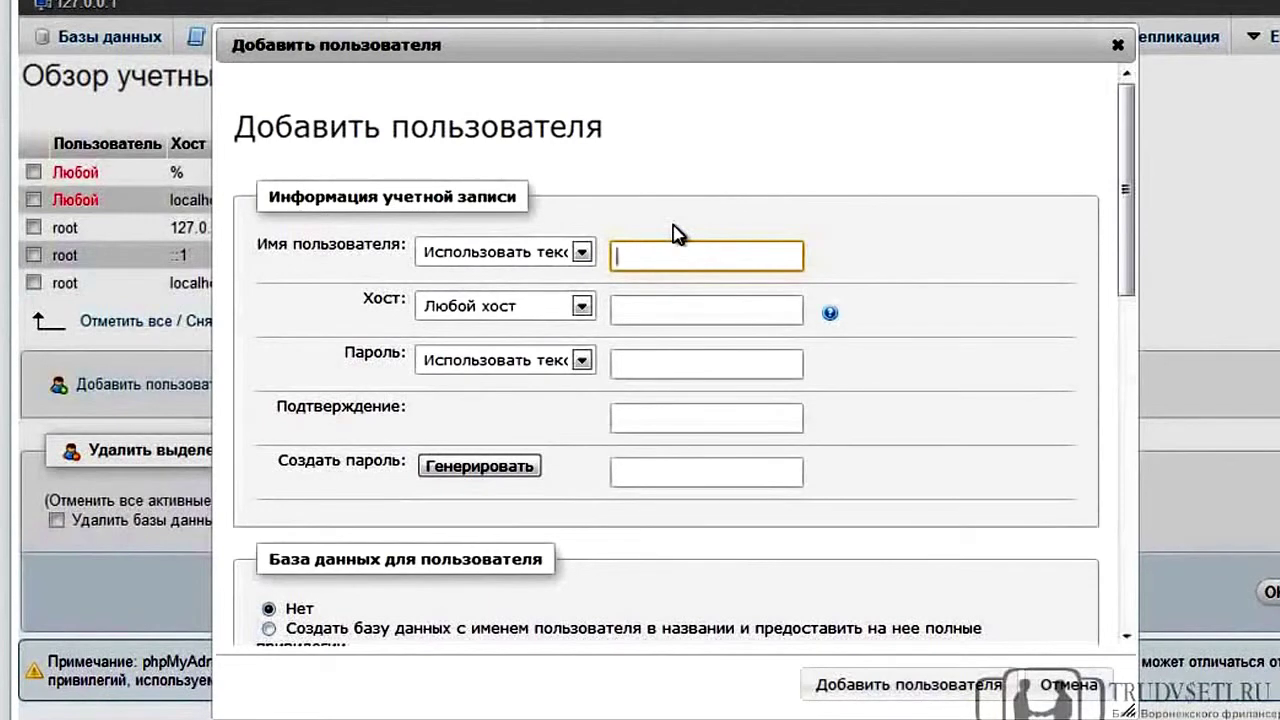
pyautogui.write('myblog')
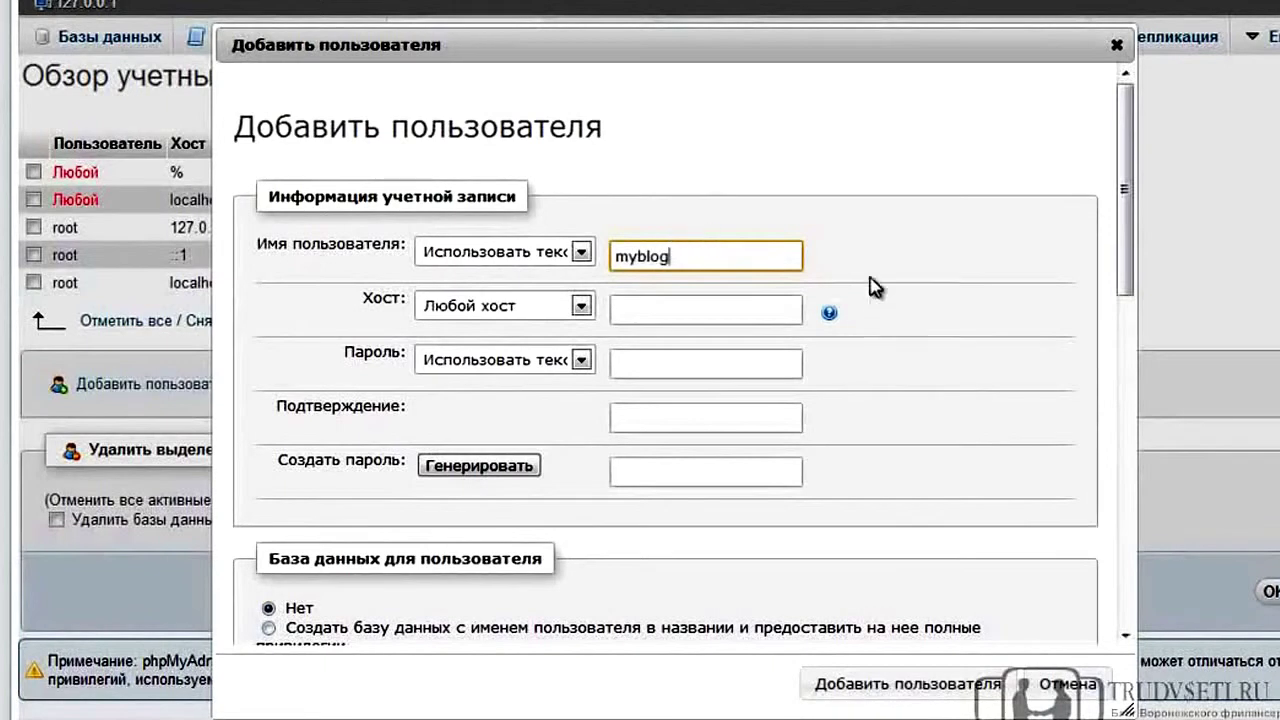
pyautogui.click(580, 306)
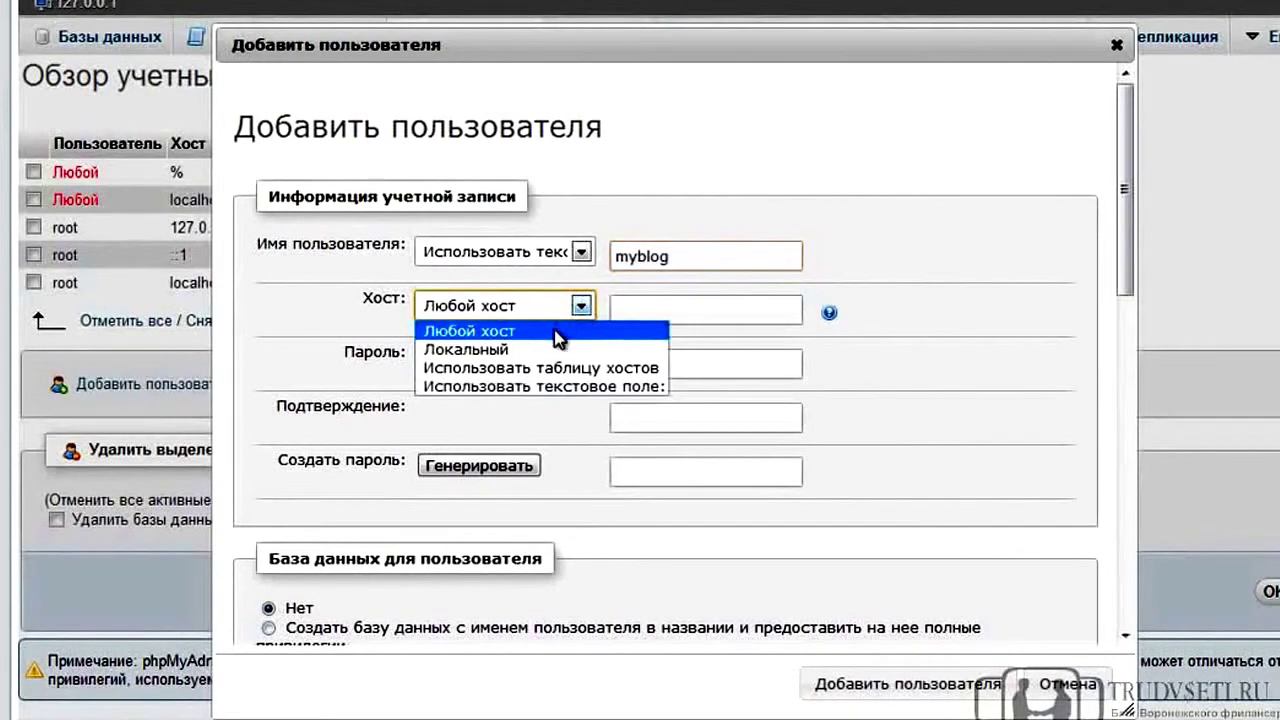
pyautogui.click(557, 351)
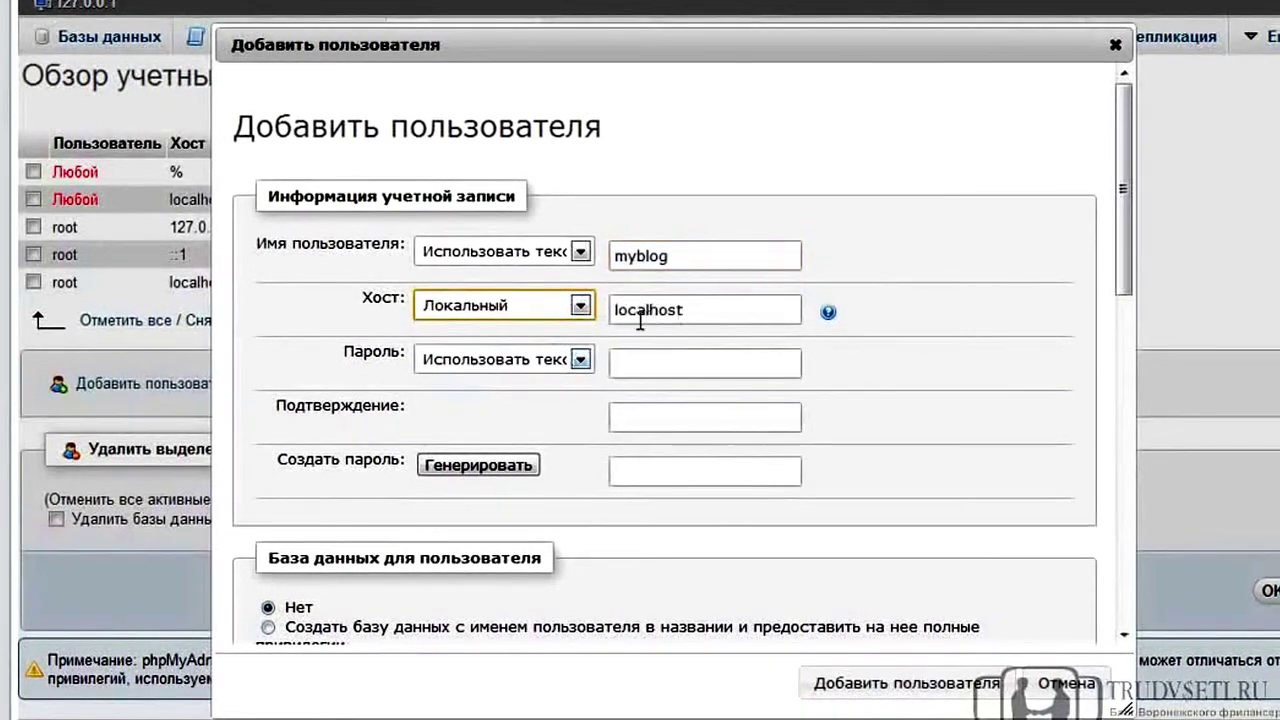
# Enter the new account's password and confirm it
pyautogui.click(629, 367)
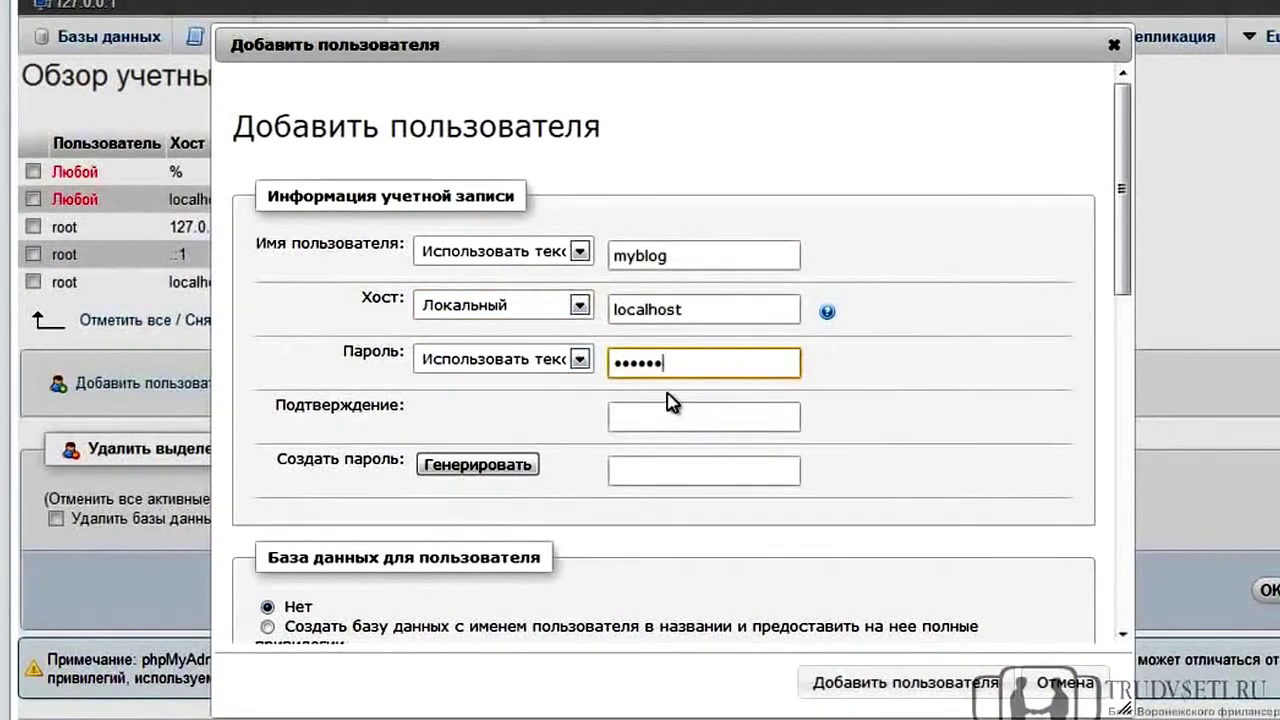
pyautogui.click(667, 410)
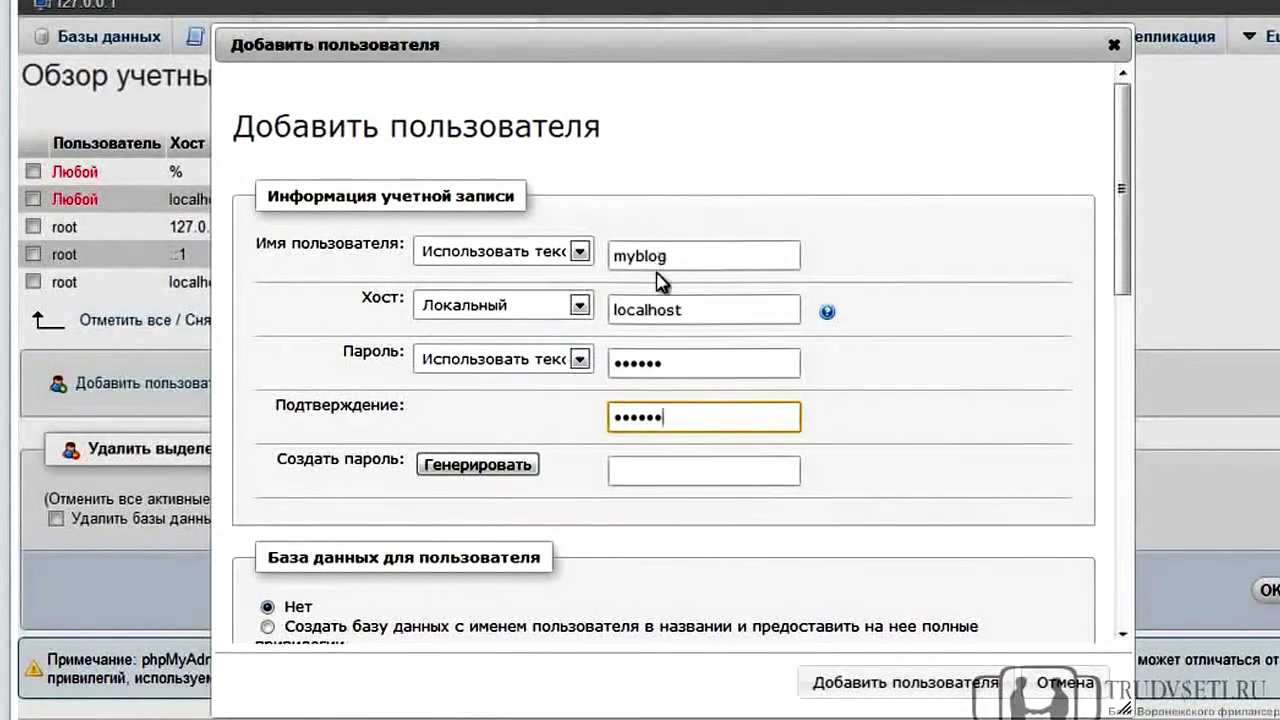
pyautogui.scroll(-2, 658, 291)
pyautogui.scroll(-1, 640, 285)
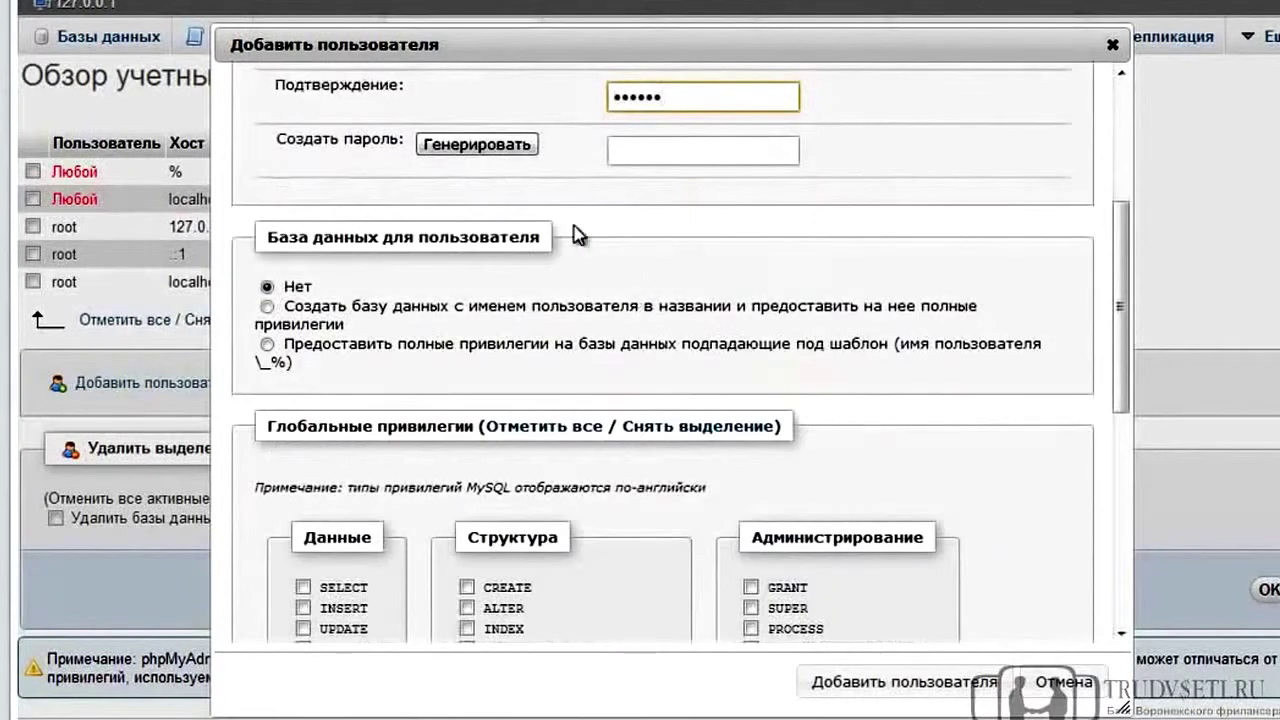
# Add user myblog with a same-named database and all global privileges, then refresh the overview
pyautogui.click(268, 308)
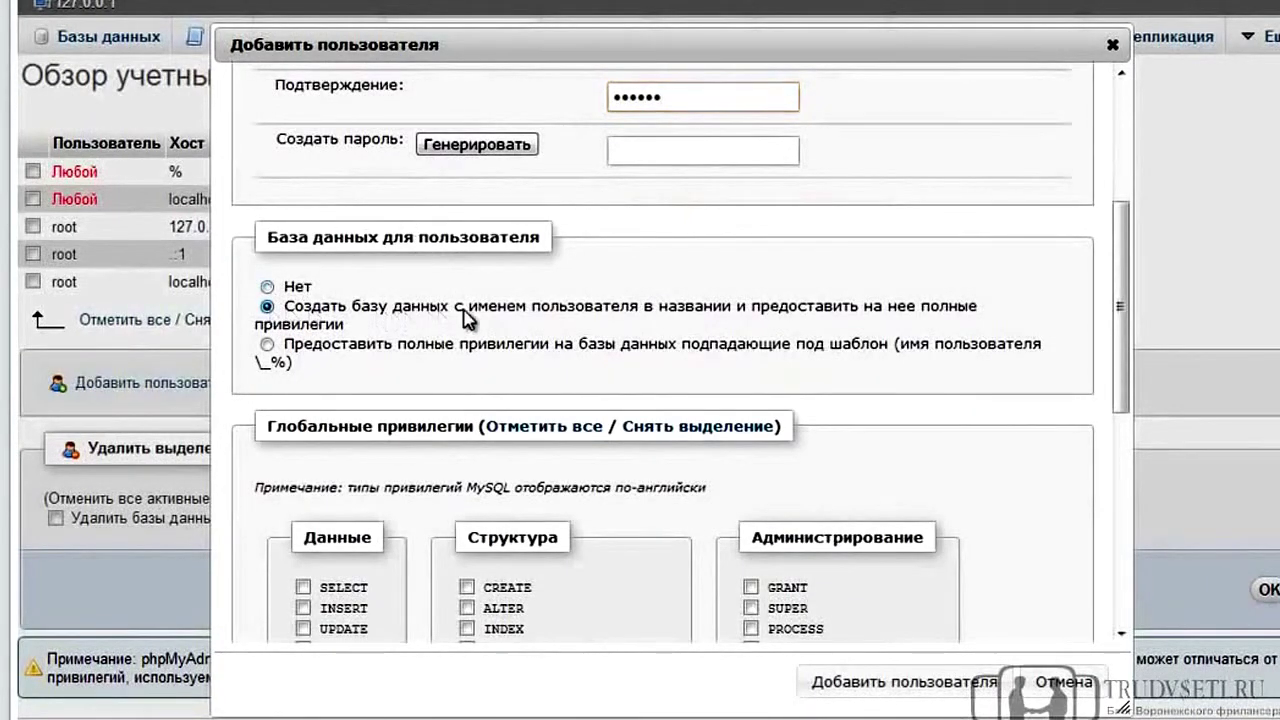
pyautogui.scroll(-1, 782, 373)
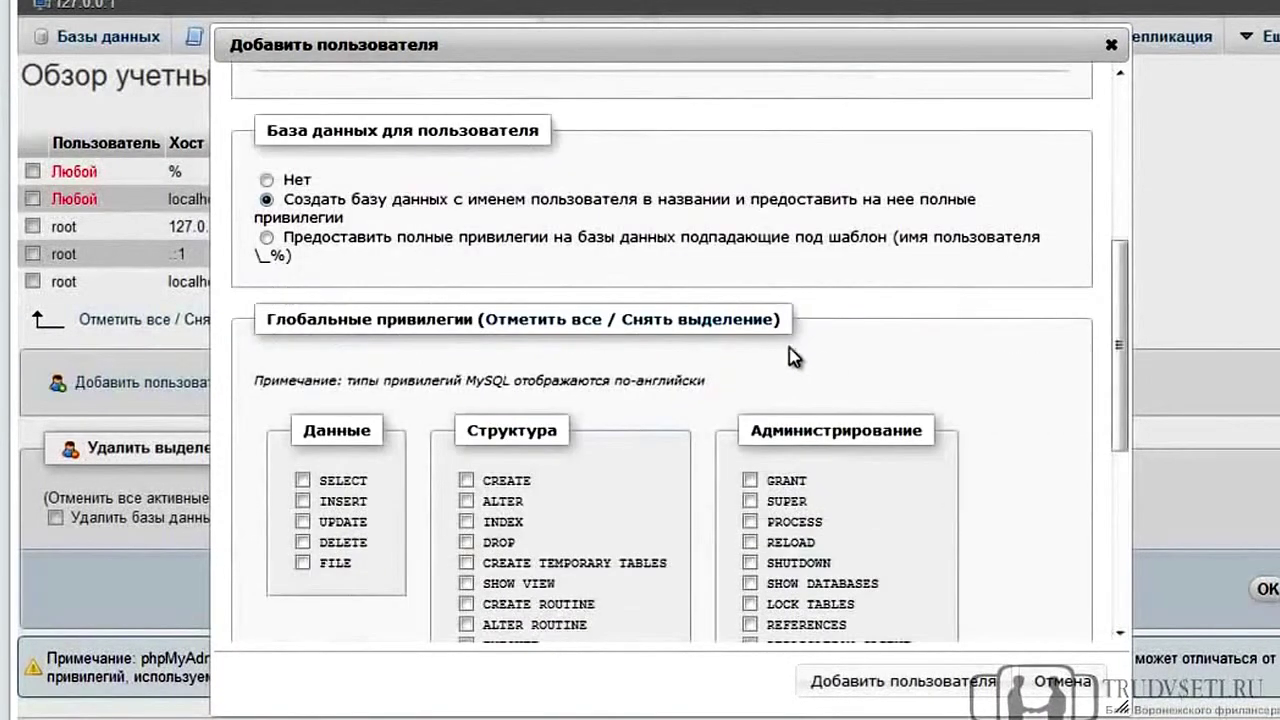
pyautogui.click(521, 322)
pyautogui.scroll(-2, 530, 360)
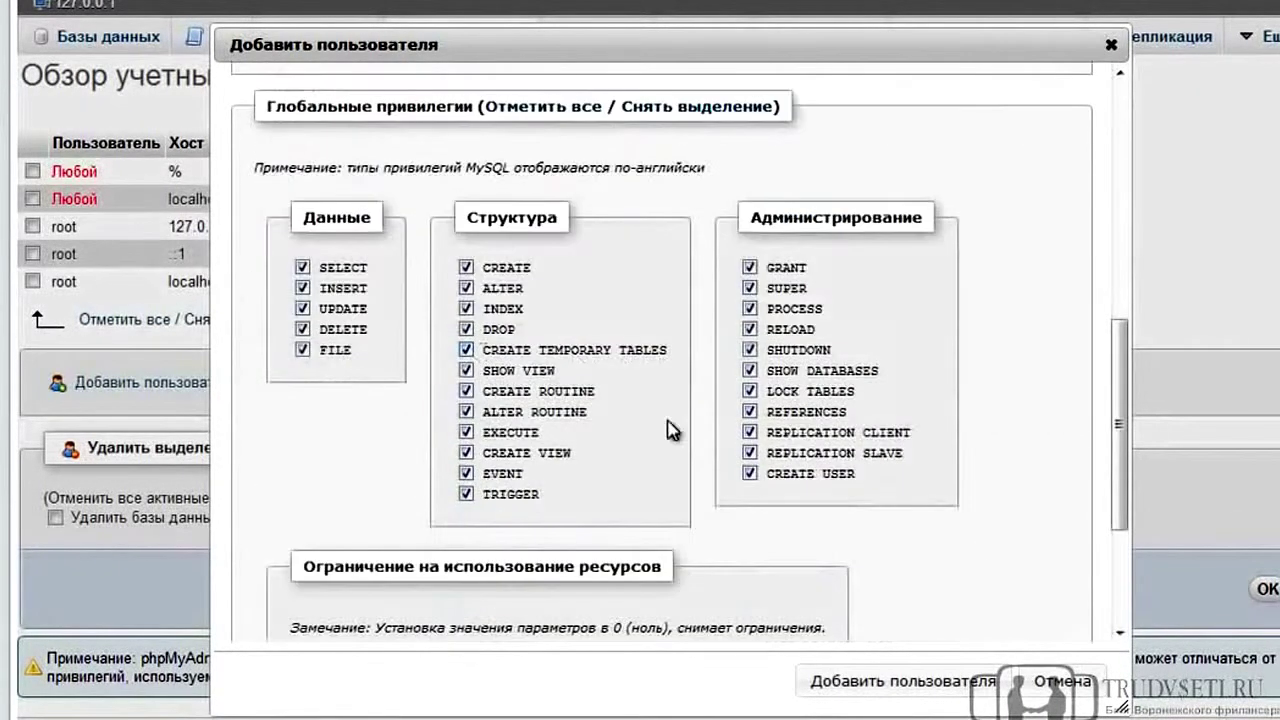
pyautogui.click(952, 666)
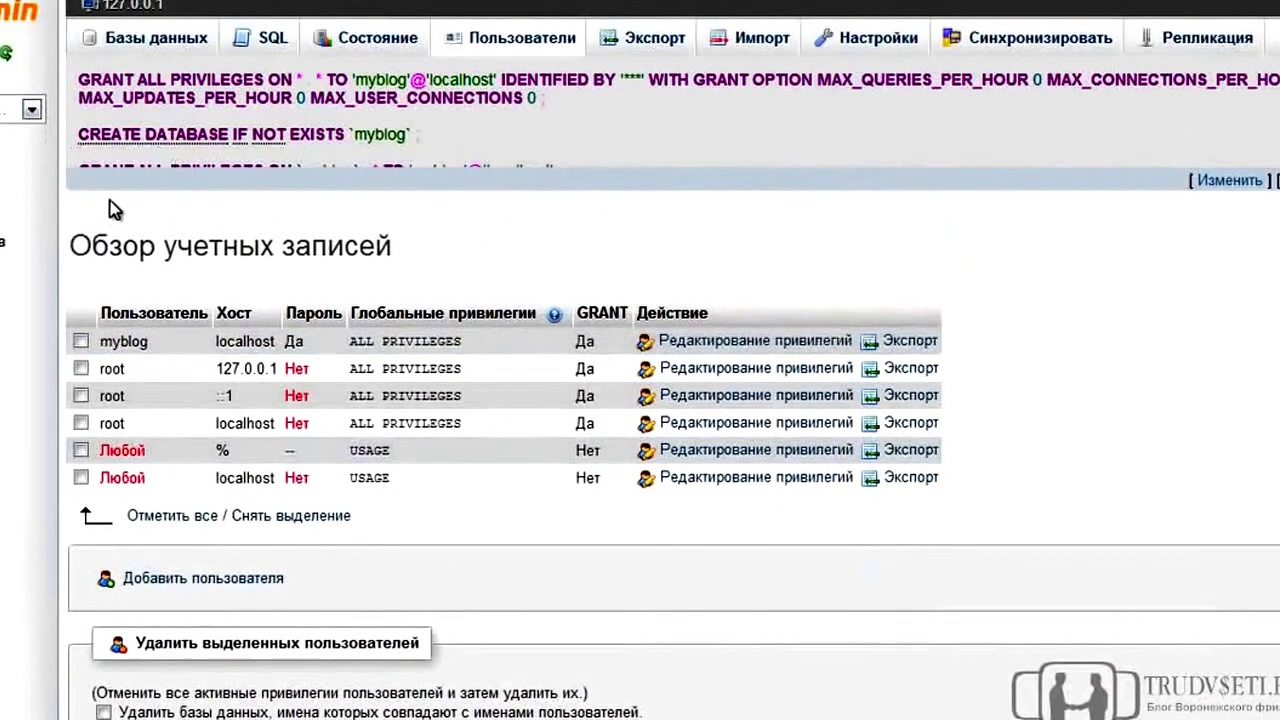
pyautogui.click(513, 48)
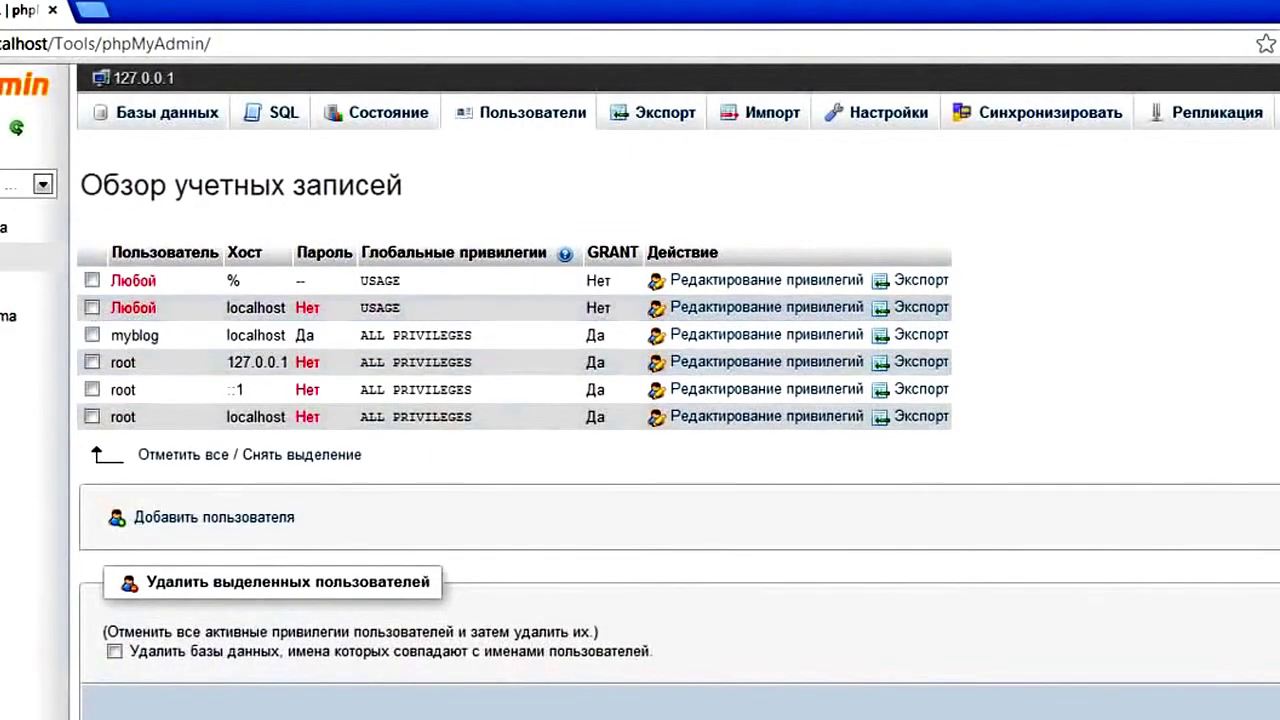
pyautogui.click(50, 11)
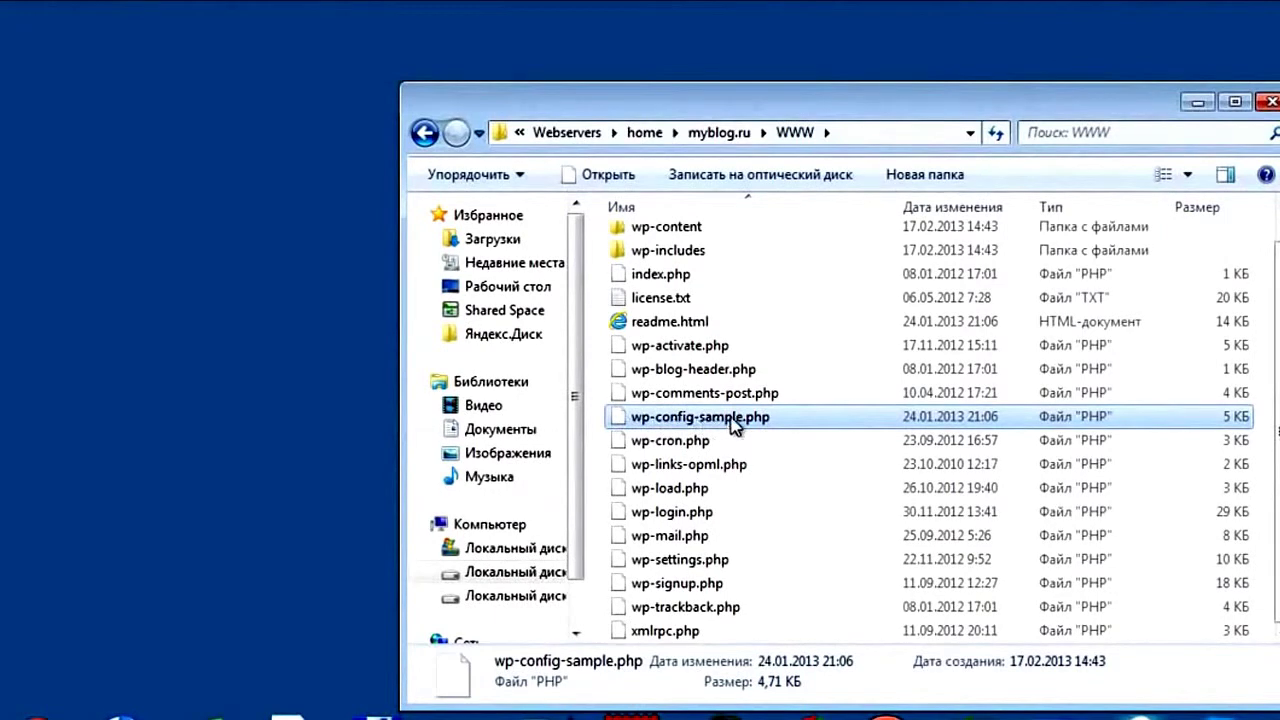
pyautogui.rightClick(733, 424)
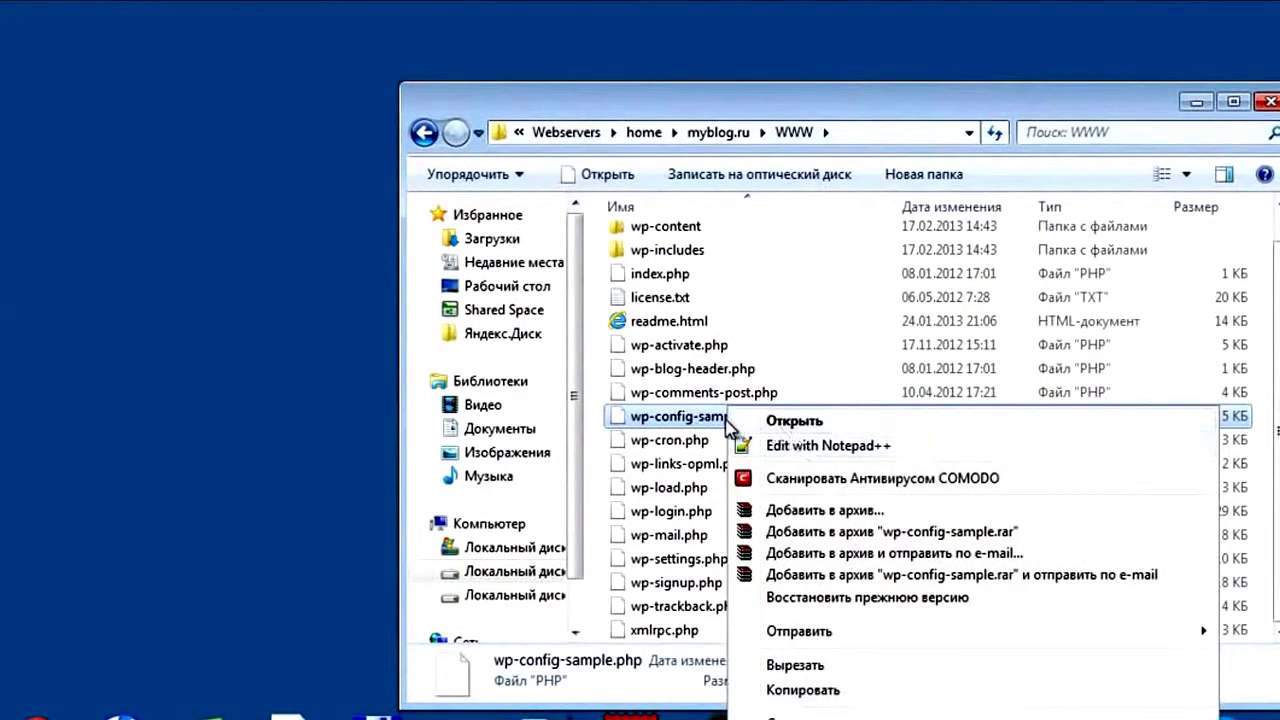
pyautogui.press('F2')
pyautogui.moveTo(743, 416); pyautogui.dragTo(690, 418)
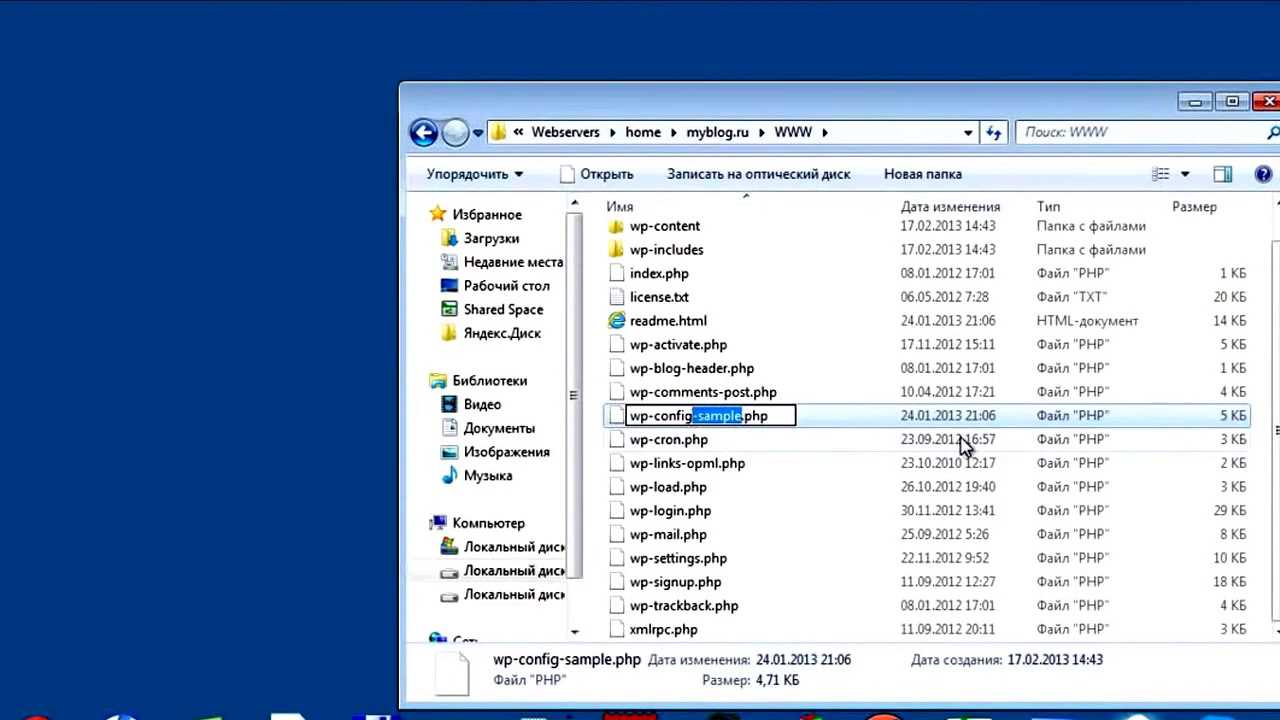
pyautogui.press('Delete')
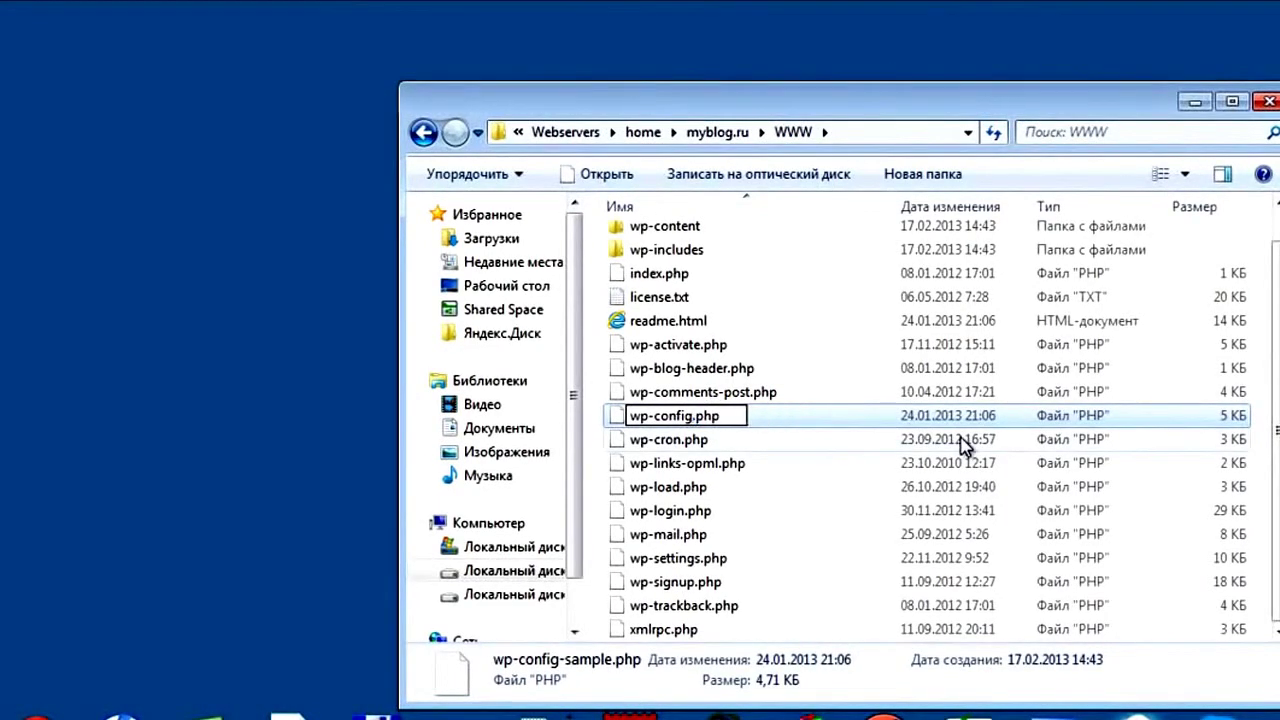
pyautogui.click(770, 464)
pyautogui.click(695, 418)
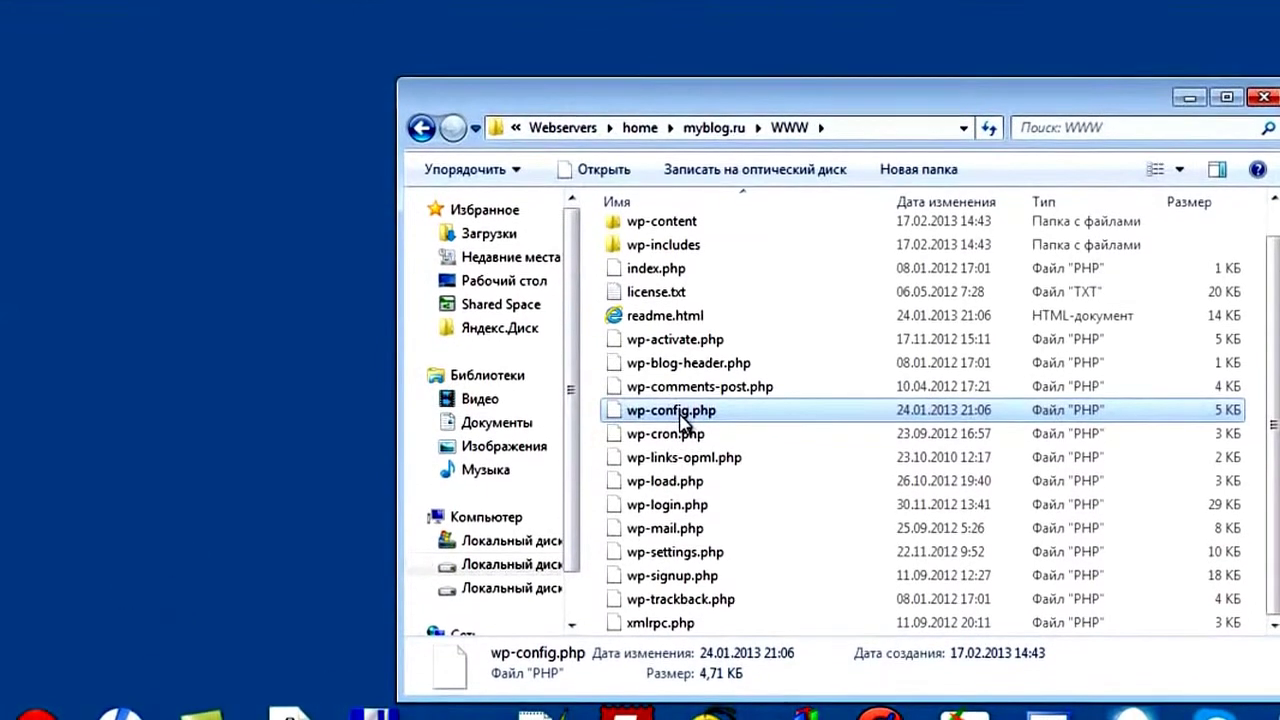
# Open wp-config.php in Notepad++ and set DB_NAME and DB_USER to myblog
pyautogui.rightClick(681, 415)
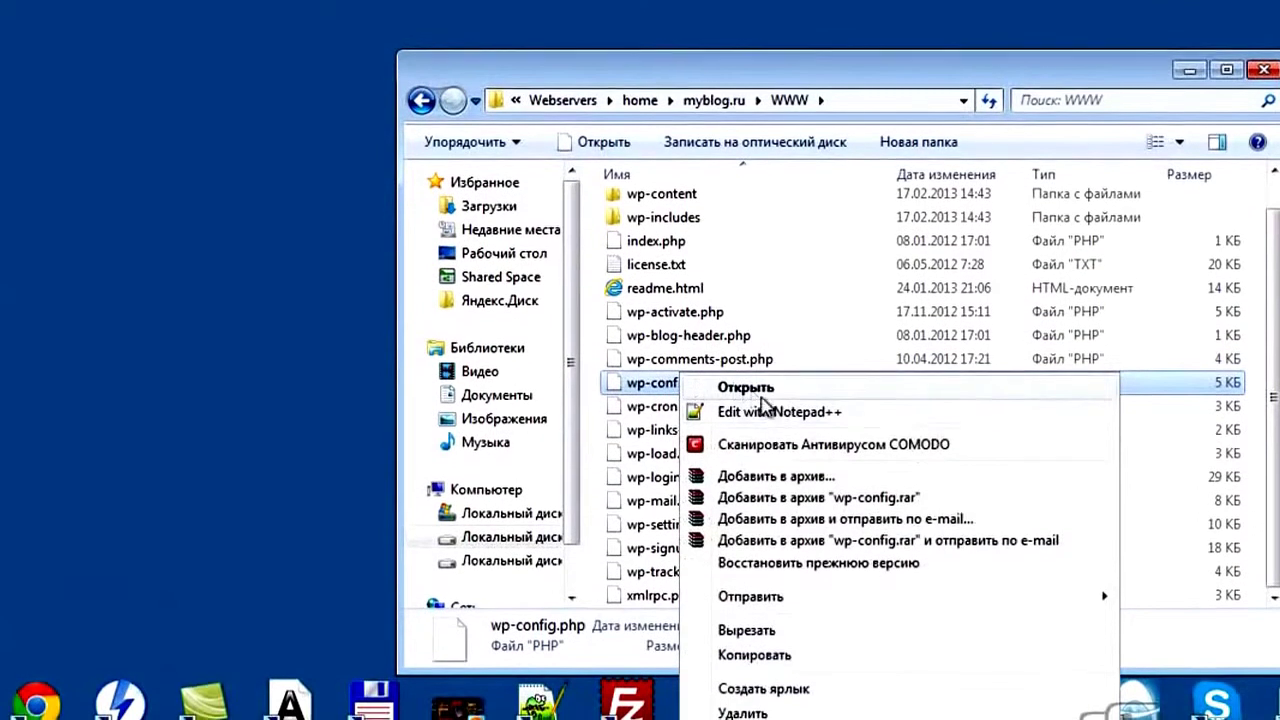
pyautogui.click(770, 419)
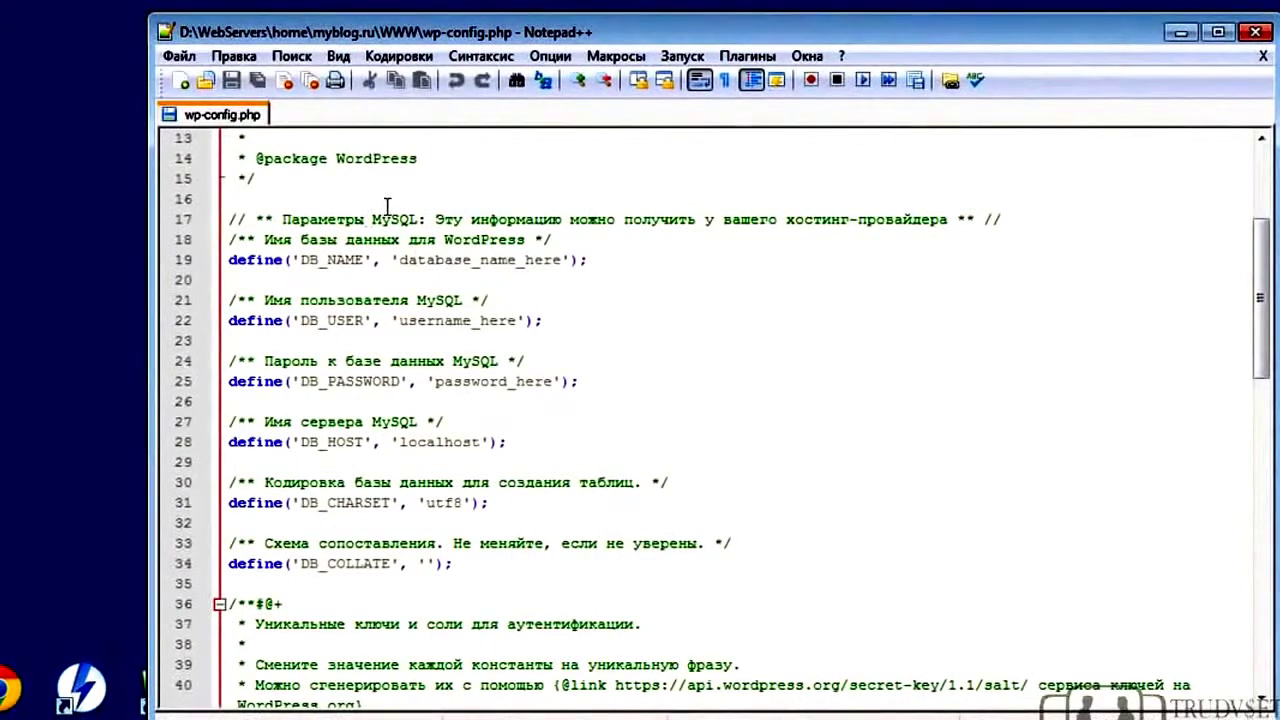
pyautogui.moveTo(404, 260); pyautogui.dragTo(561, 258)
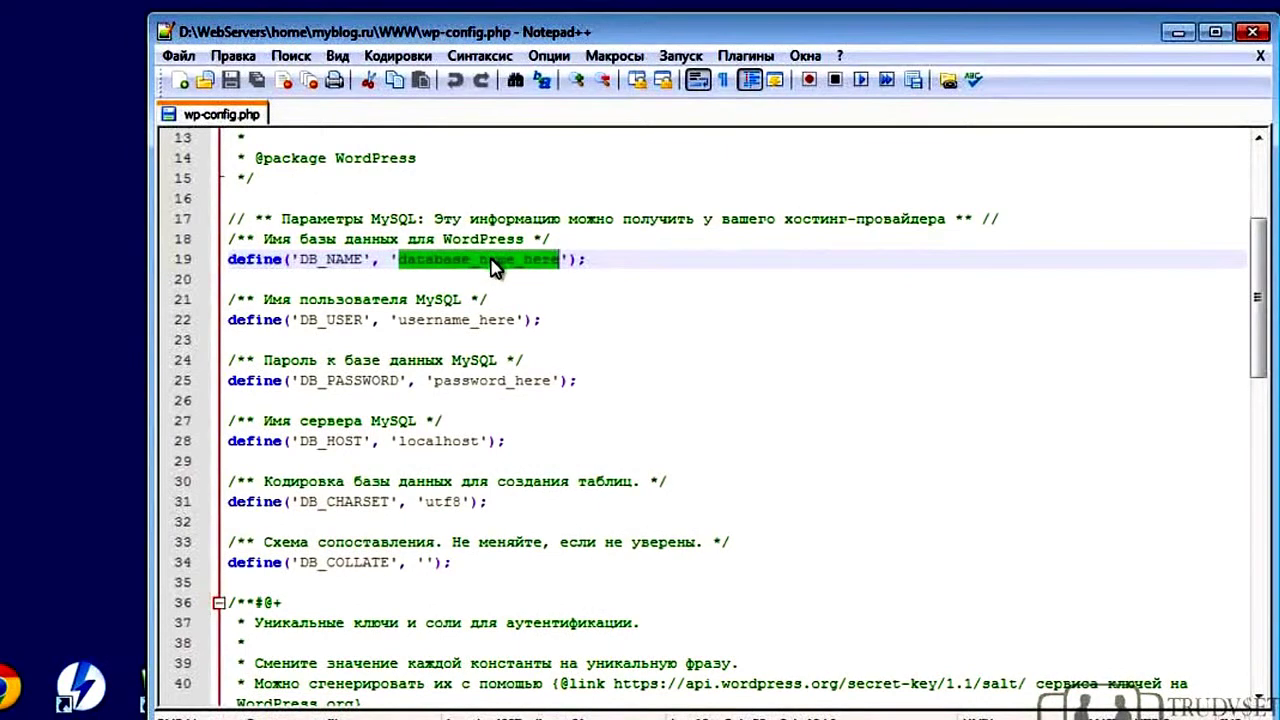
pyautogui.write('myblog')
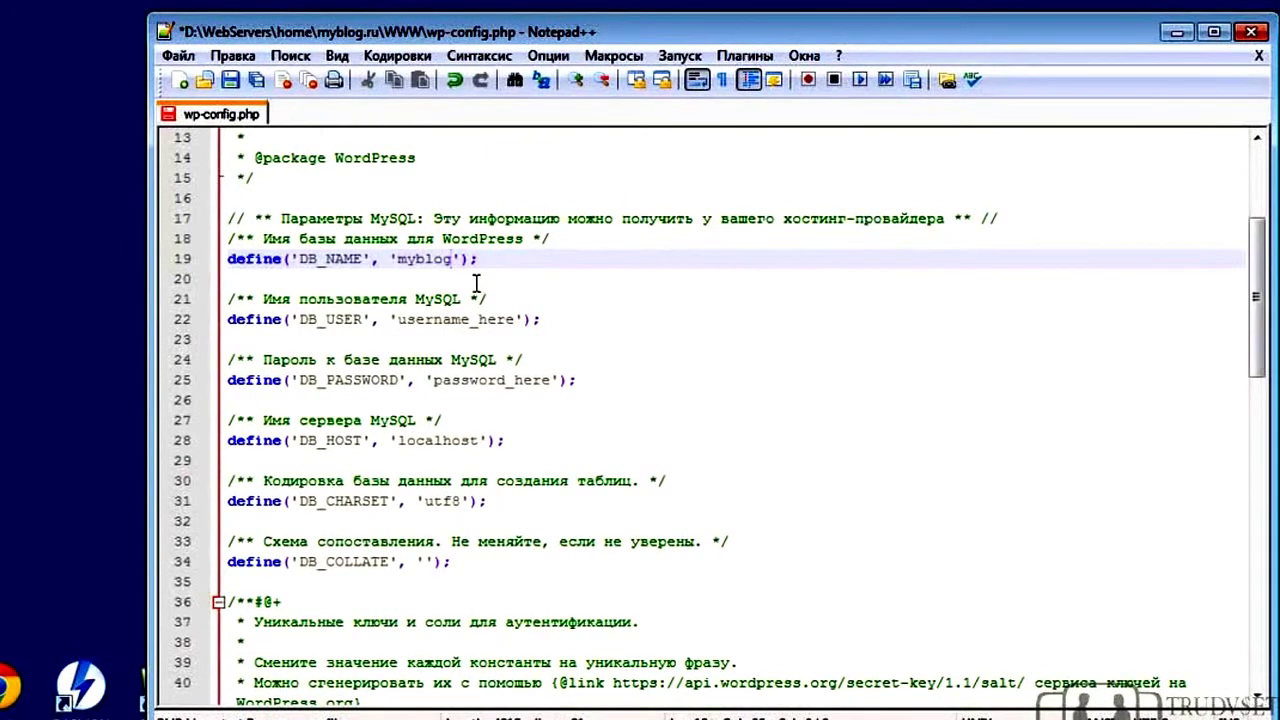
pyautogui.moveTo(401, 319); pyautogui.dragTo(519, 319)
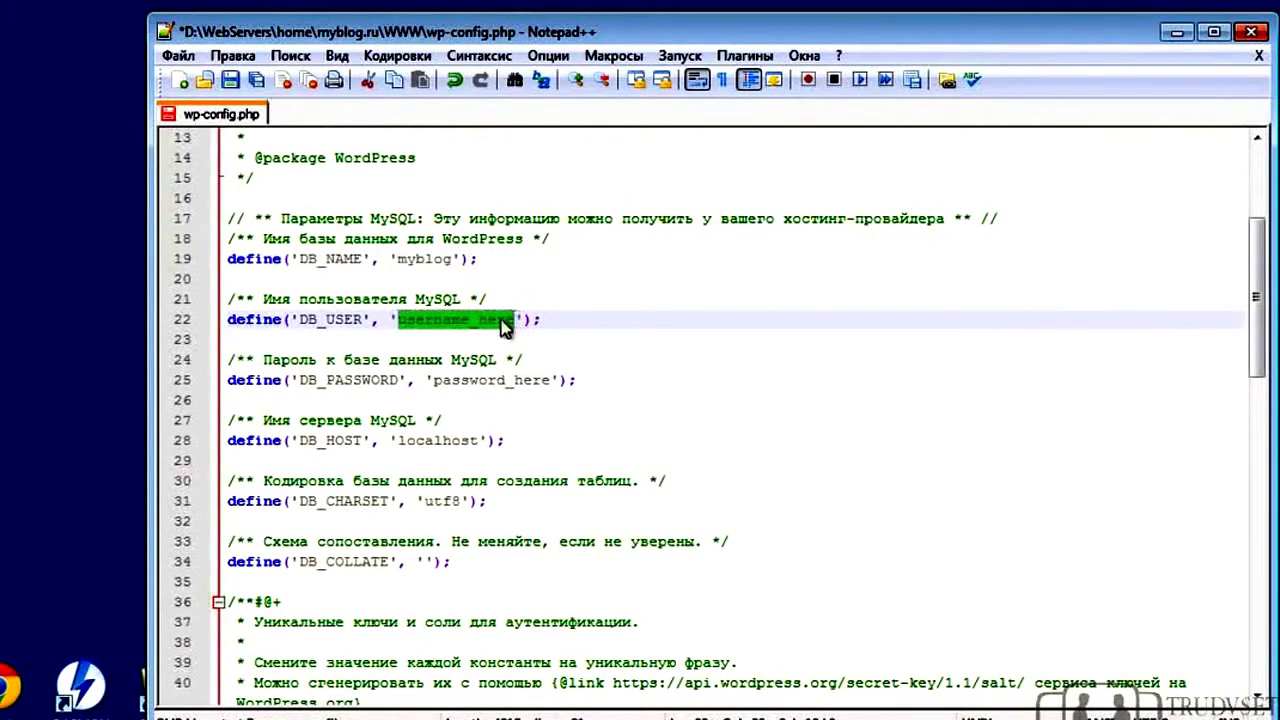
pyautogui.write('m')
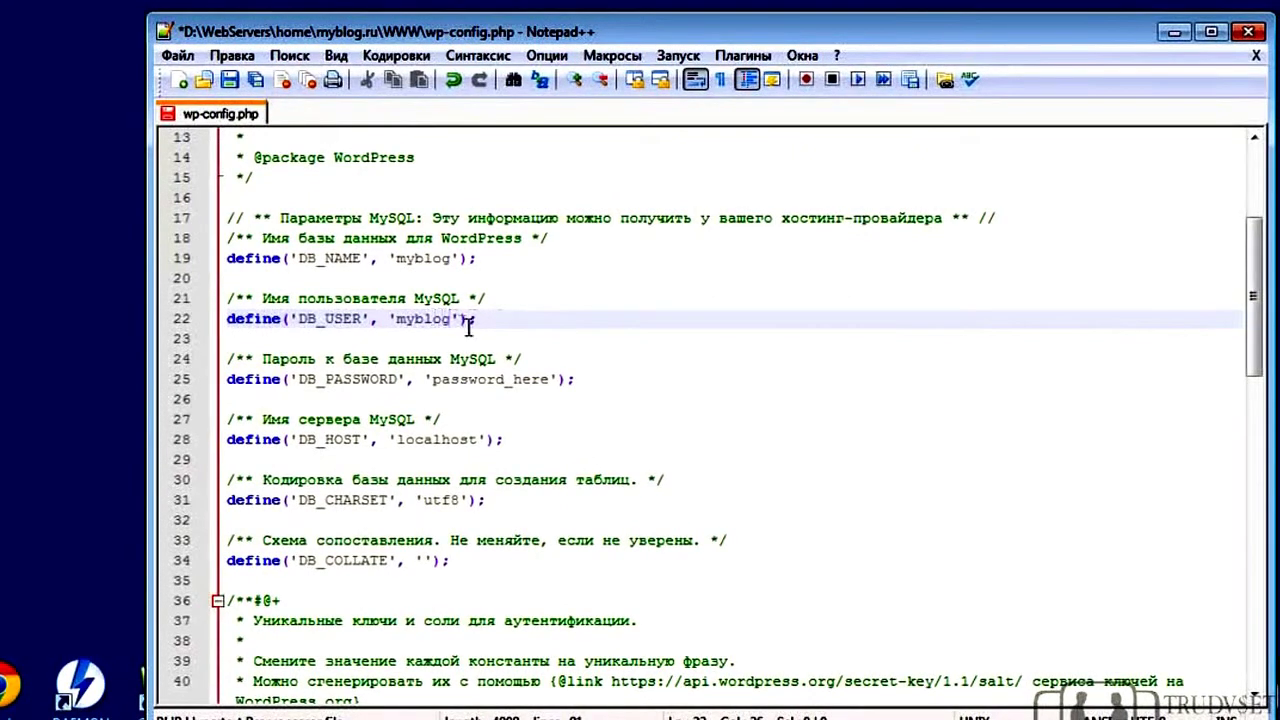
# Replace the password_here placeholder with the database account password, then save and close wp-config.php
pyautogui.doubleClick(533, 377)
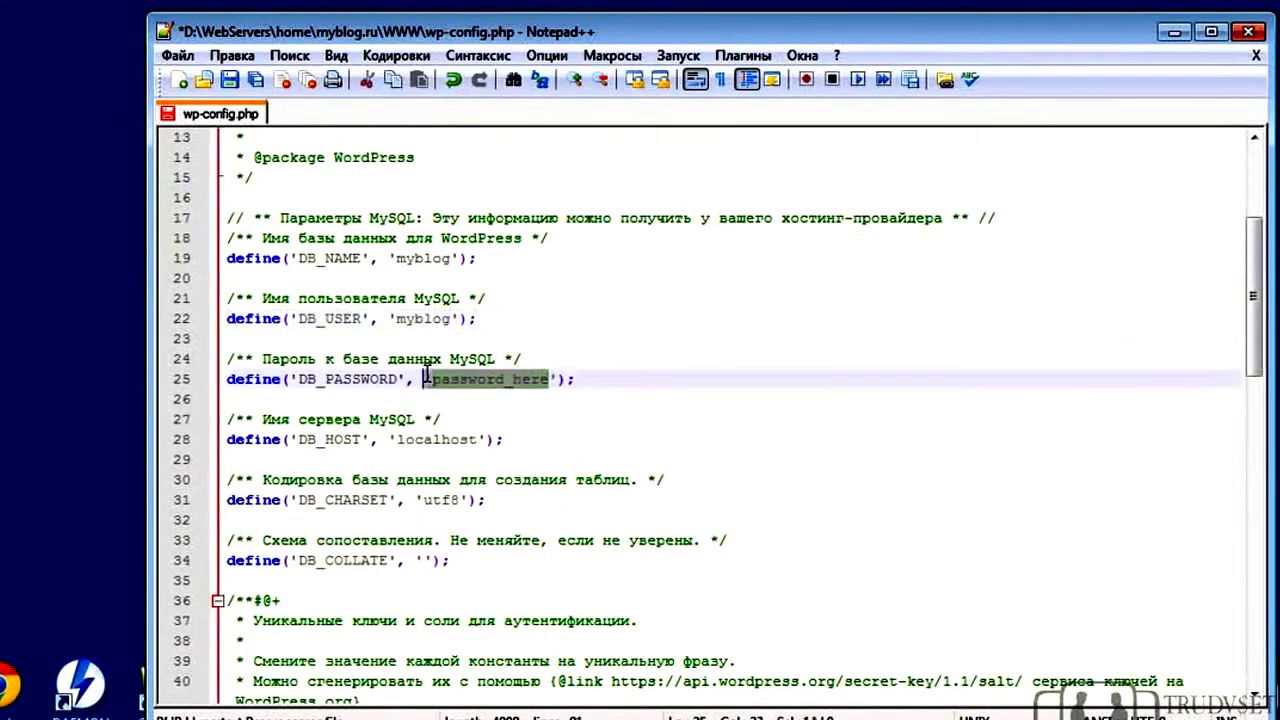
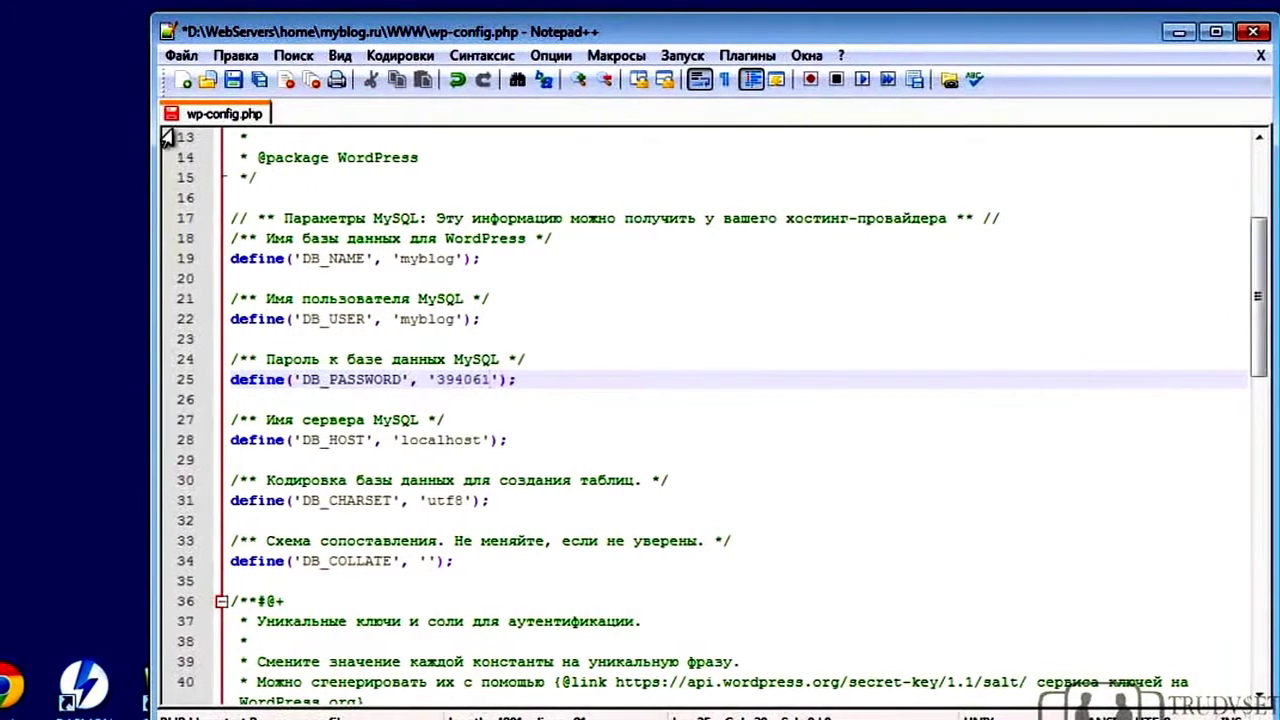
pyautogui.click(246, 81)
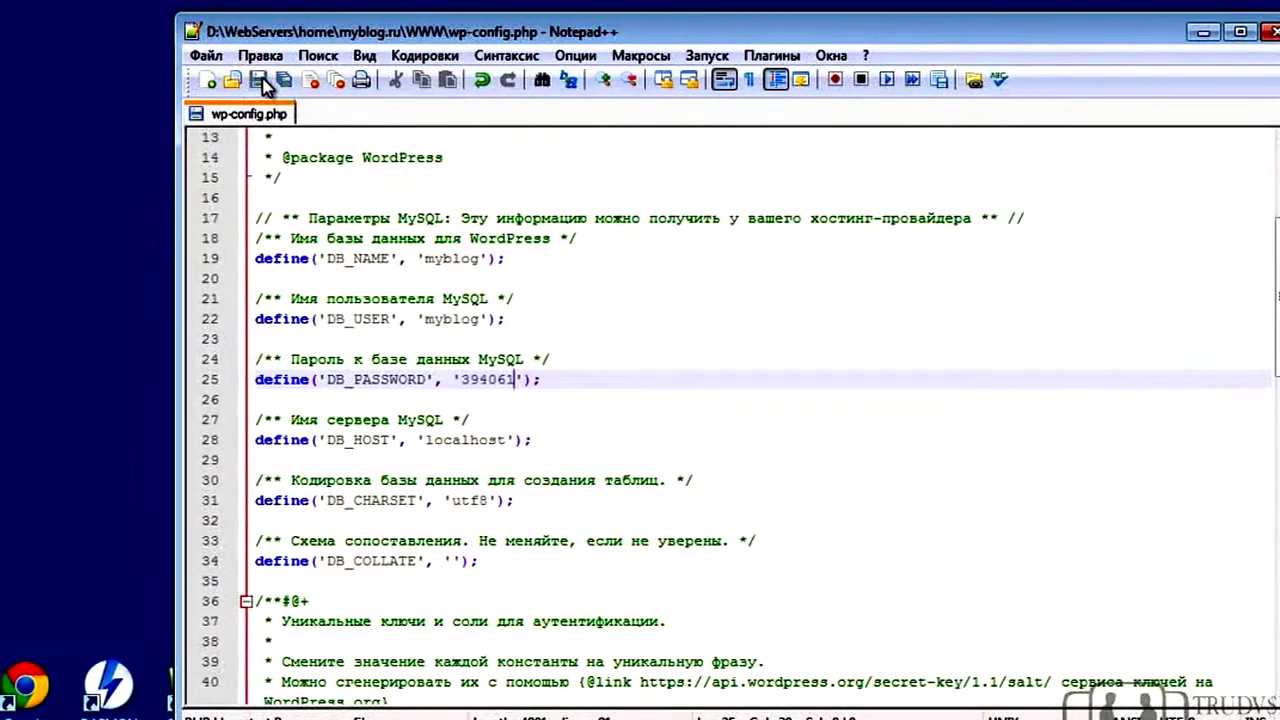
pyautogui.hotkey('ctrl', 'w')
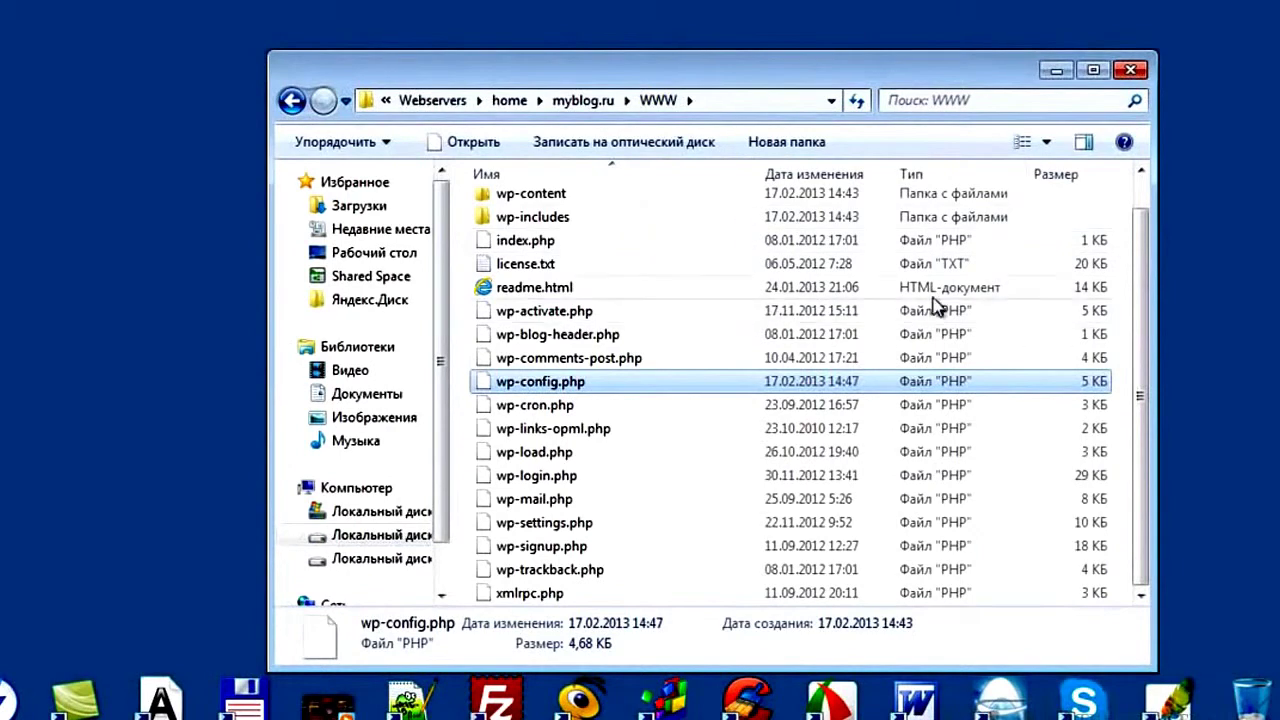
# Close the Explorer site folder window and launch the Restart Denwer desktop shortcut
pyautogui.click(1131, 71)
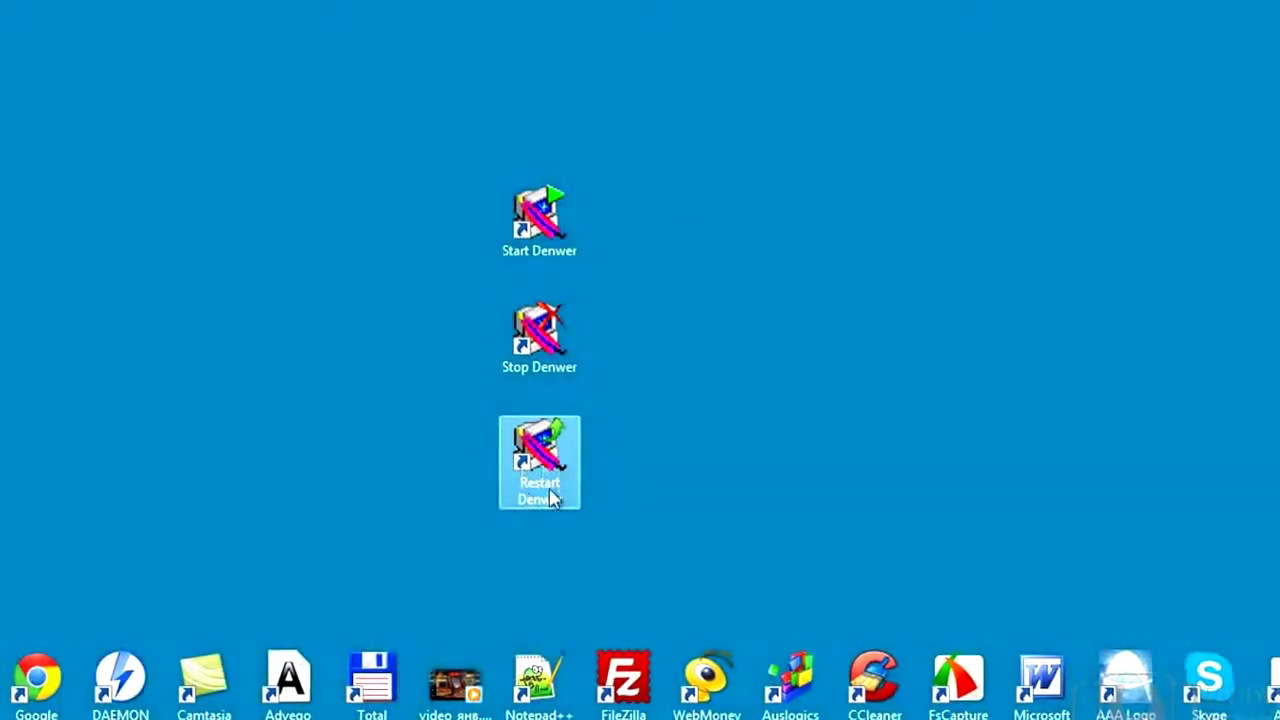
pyautogui.doubleClick(558, 492)
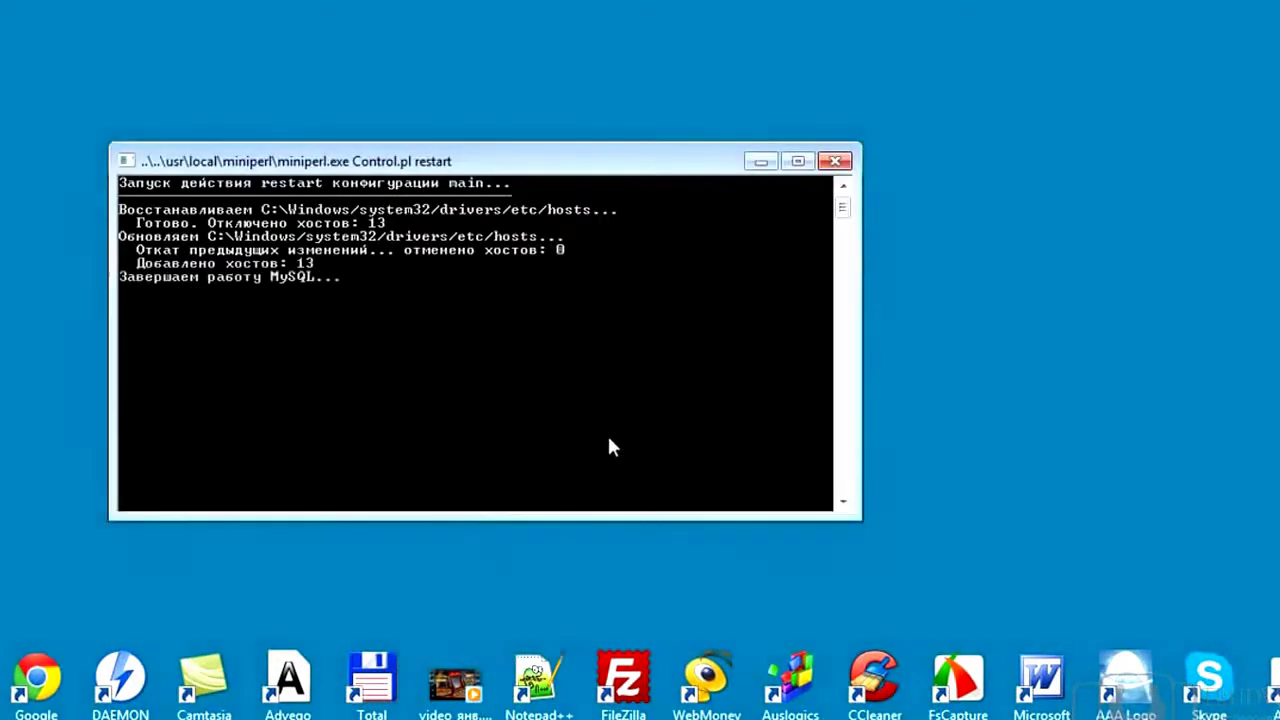